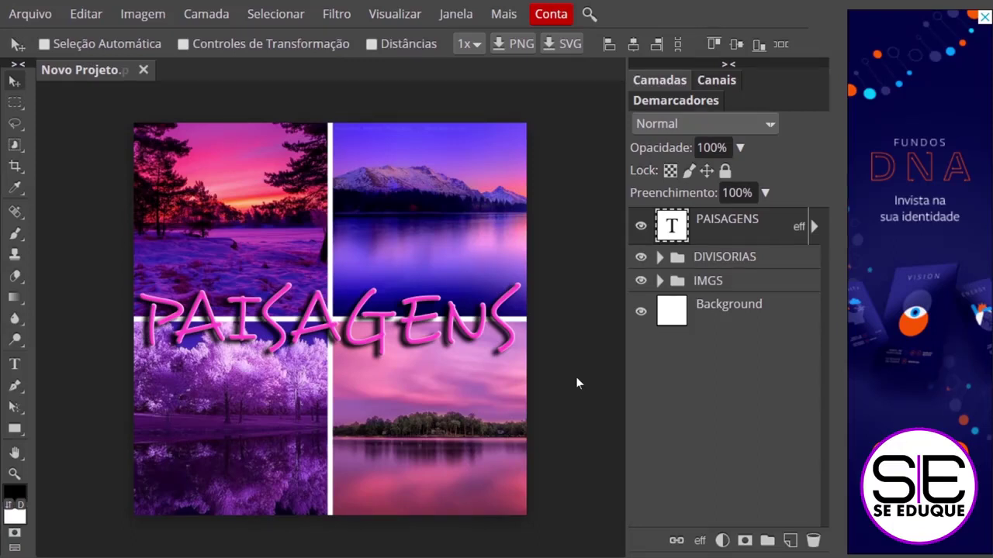
- Close the open project and create a 1080 × 1080 px project named INSTAGRAM with a white background
click(143, 71)
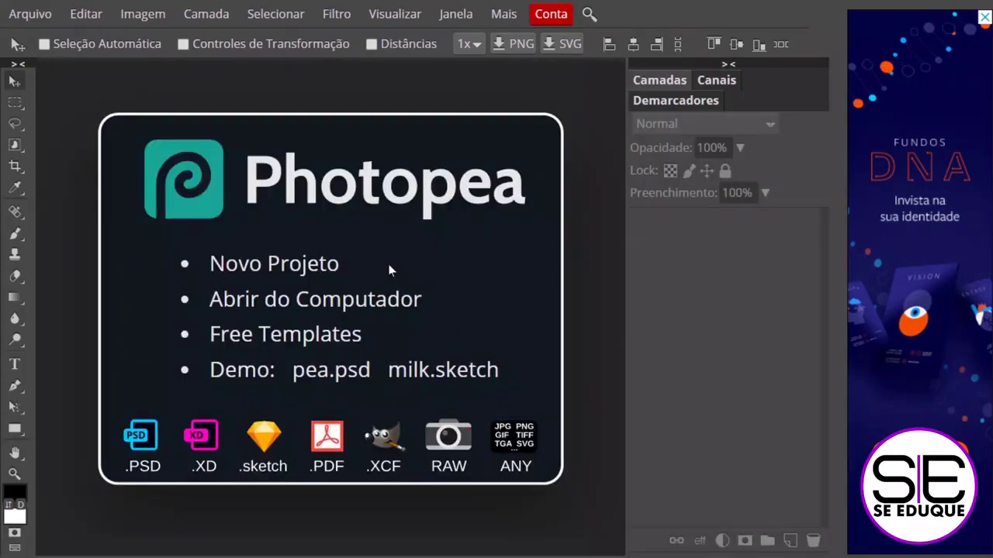
click(301, 266)
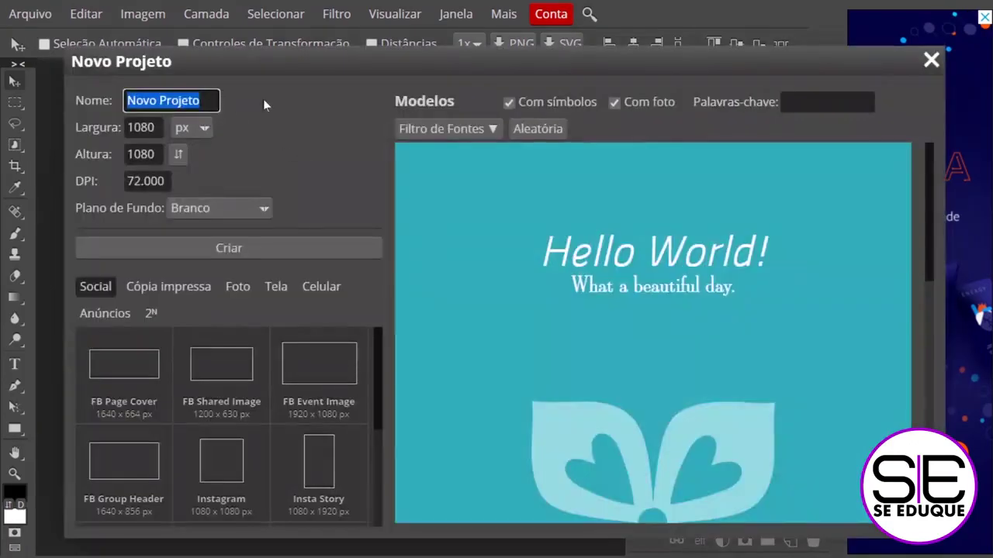
text(INSTAGRAM)
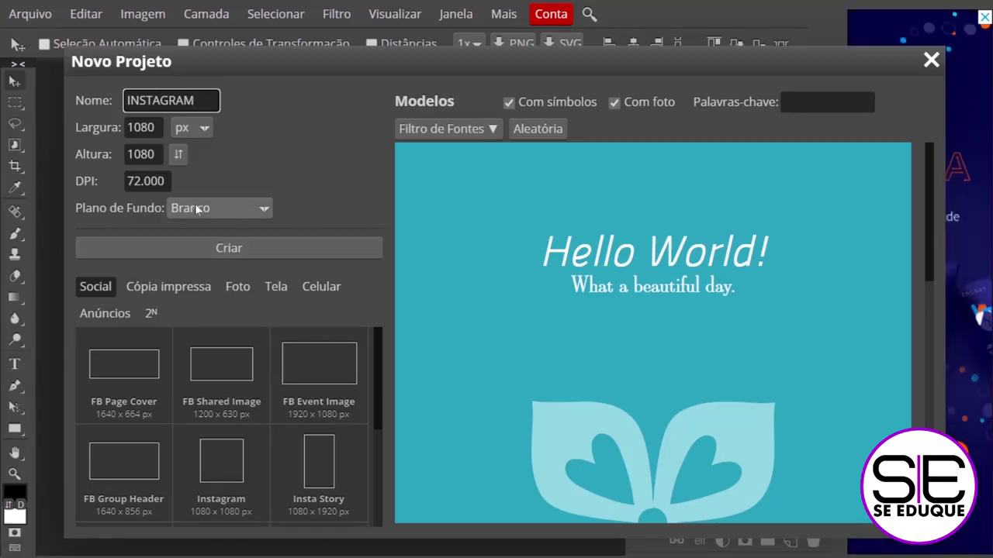
click(231, 250)
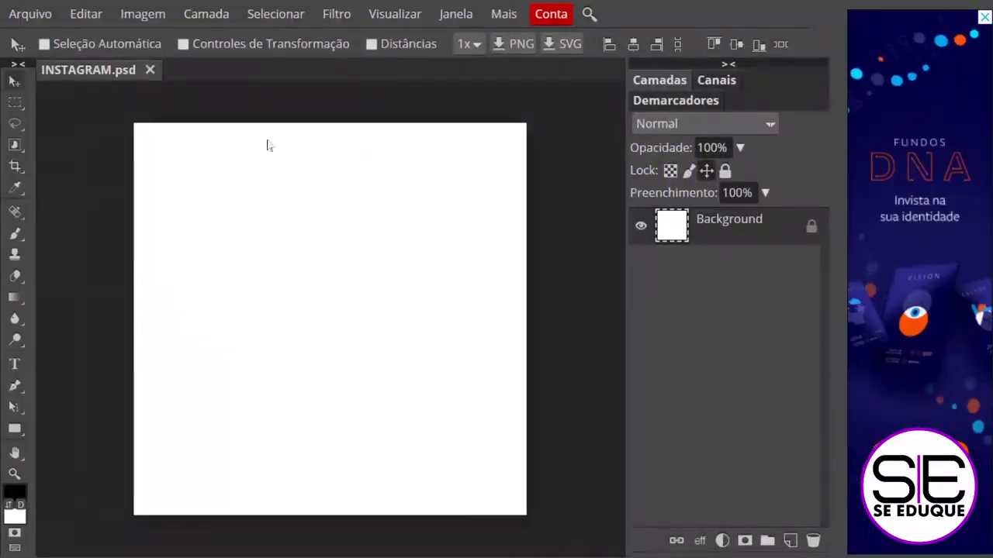
drag(625, 338, 654, 331)
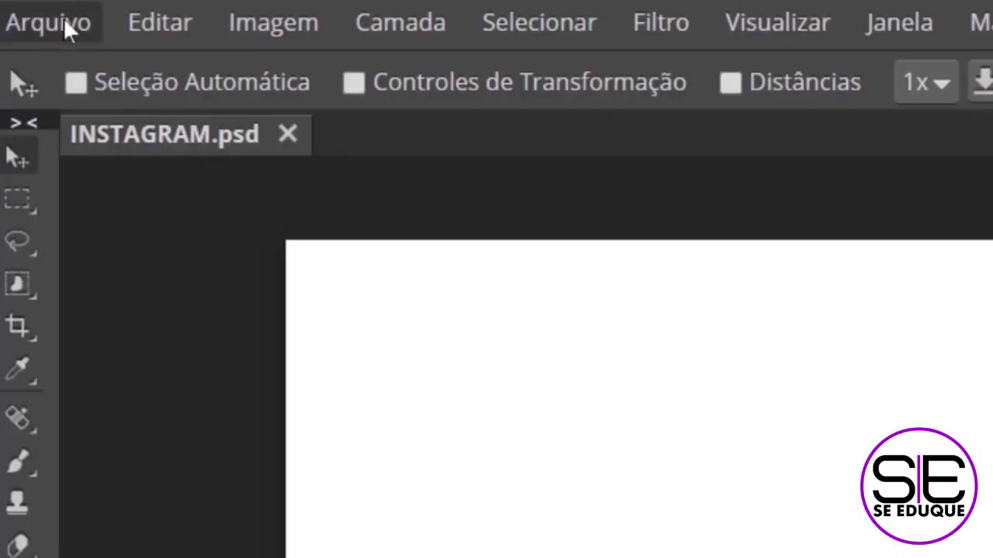
- Place all six images, img01 to img06, from the imagens natureza folder into the project as layers
click(68, 30)
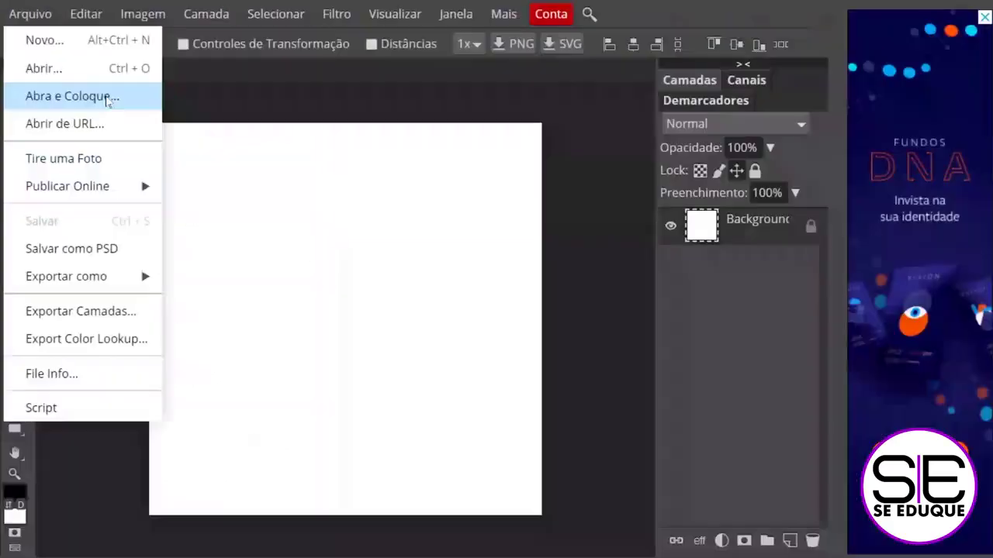
click(200, 188)
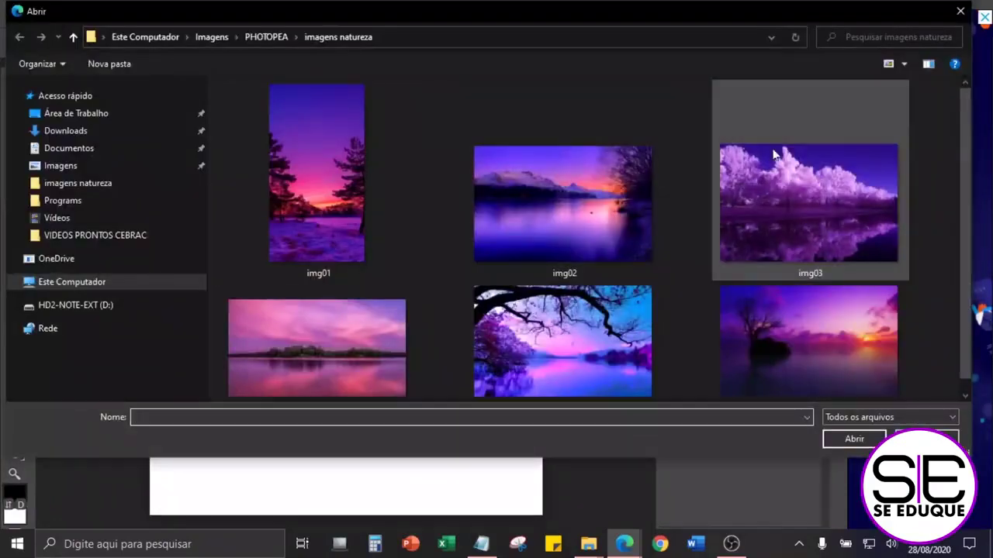
click(904, 64)
click(941, 91)
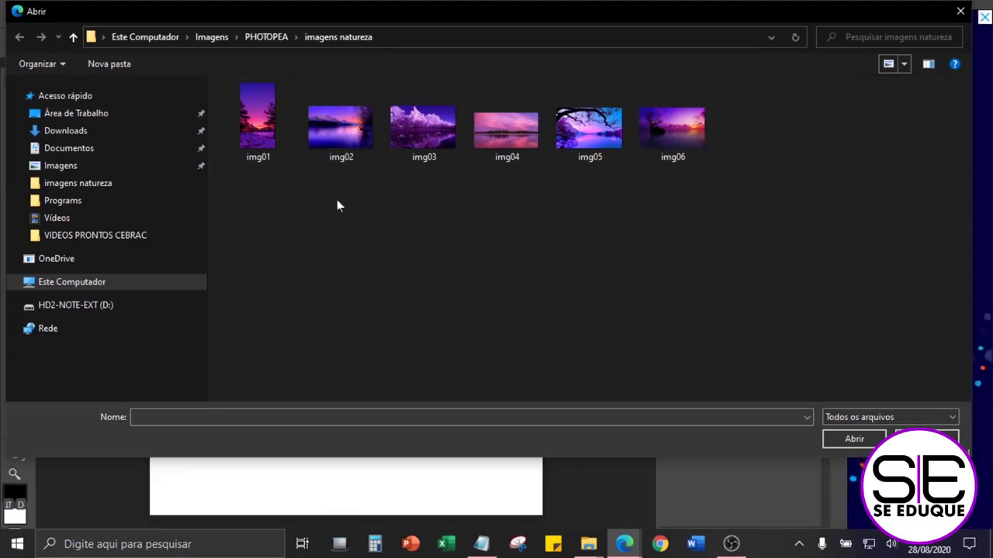
click(267, 136)
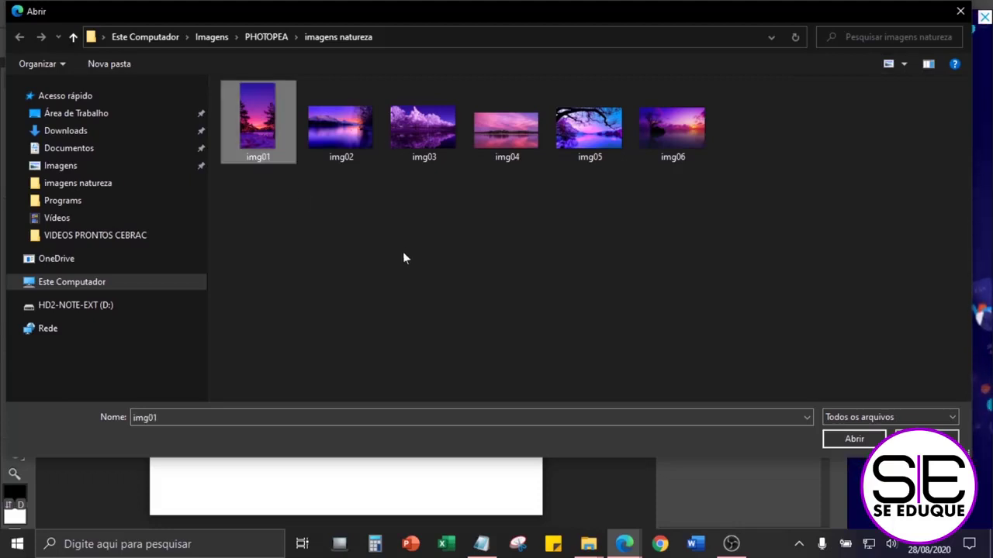
key(ctrl+a)
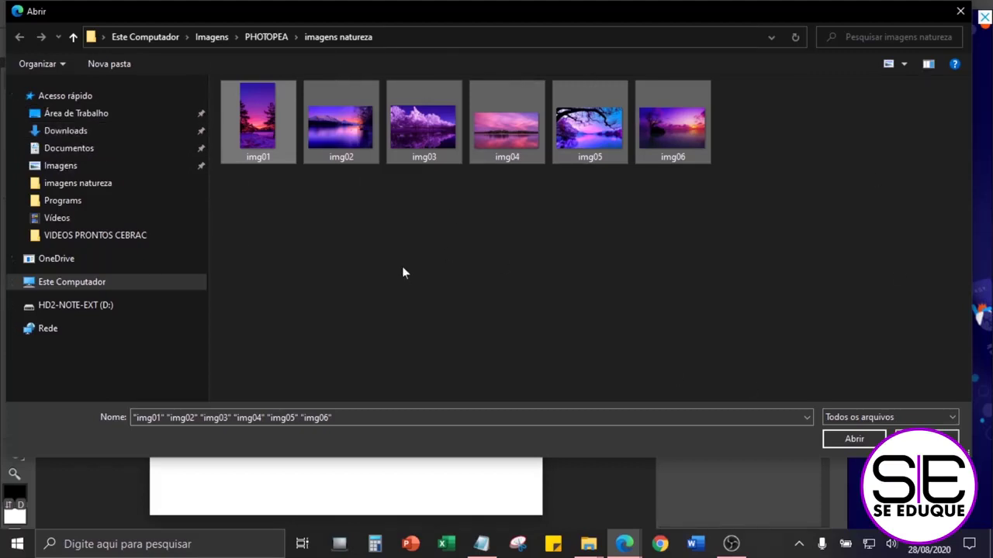
click(379, 265)
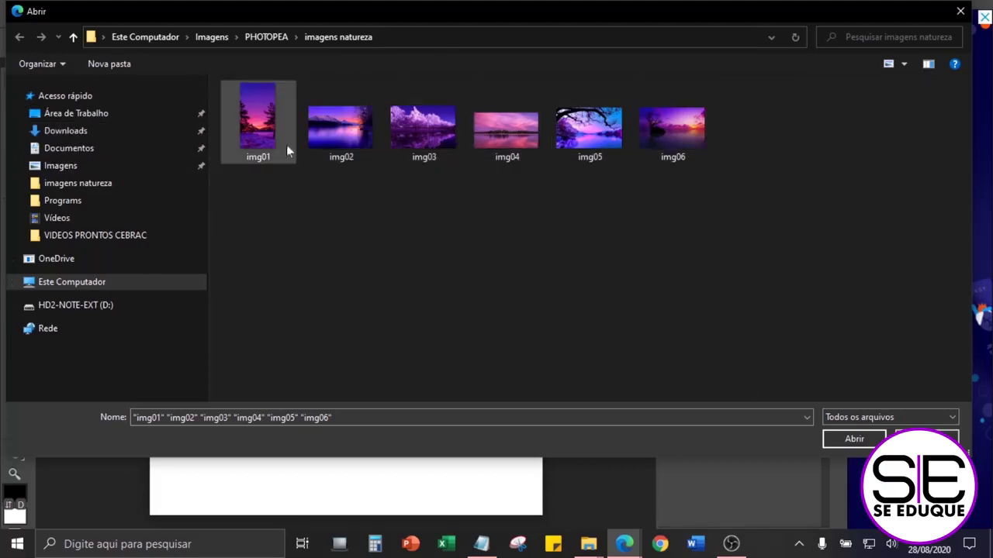
click(266, 135)
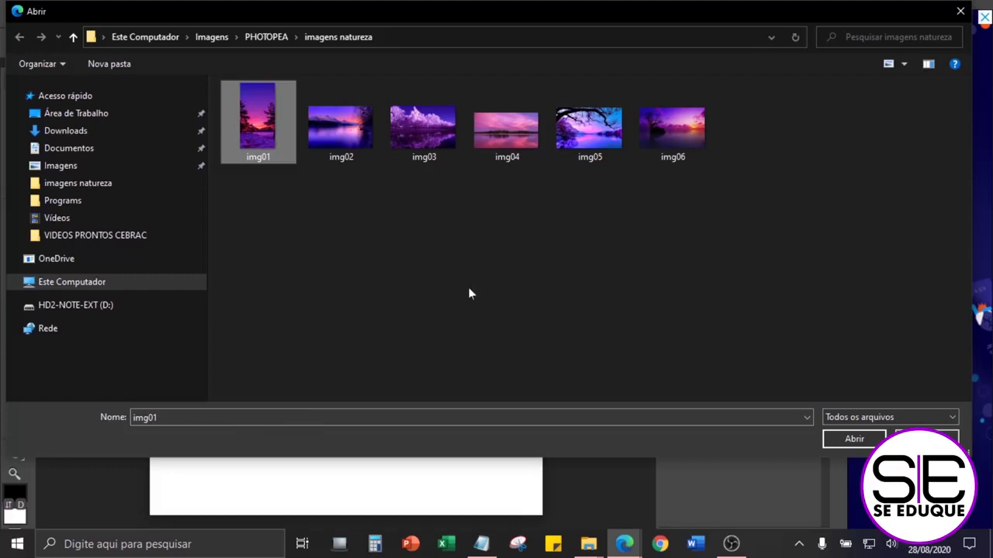
key(ctrl+a)
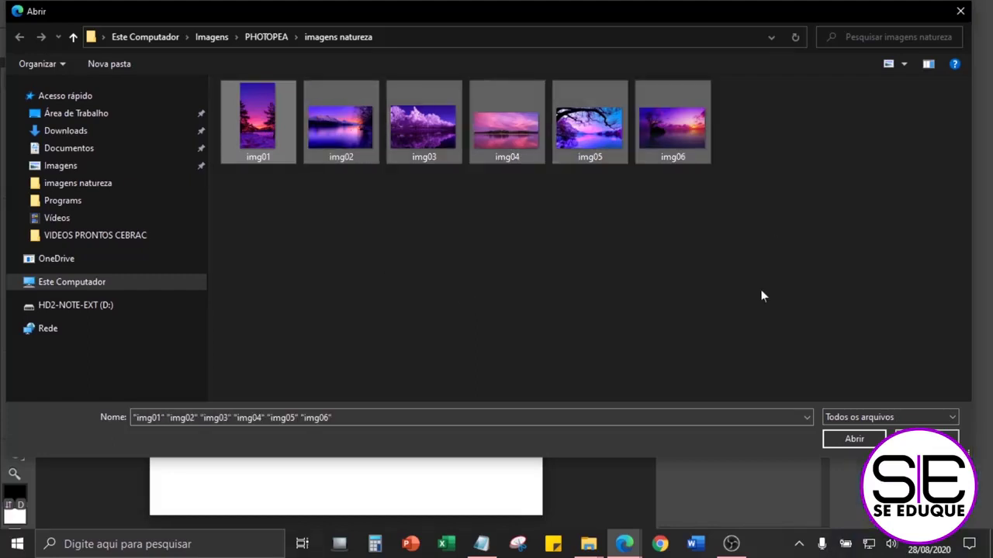
click(854, 439)
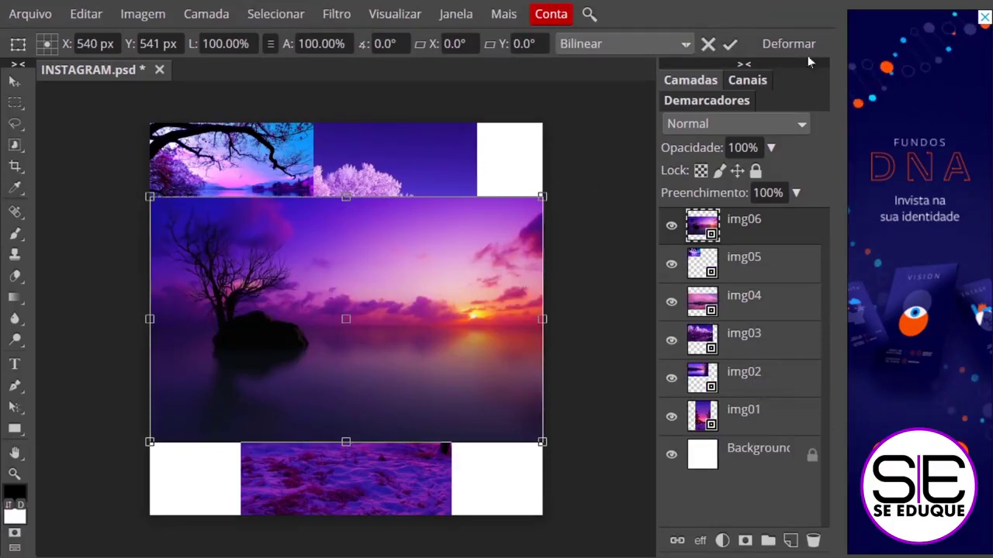
click(730, 45)
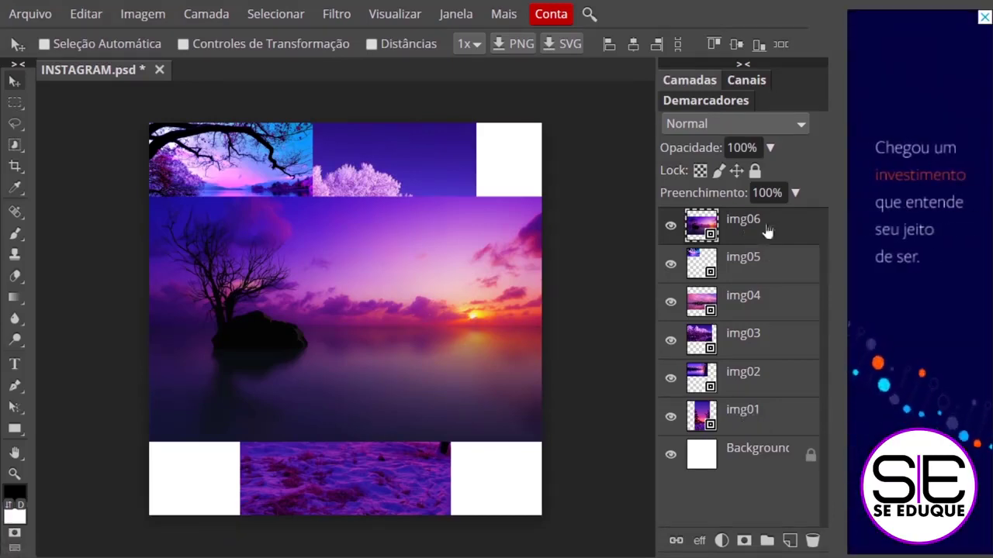
- Hide layers img01 to img05, leaving only img06 and the background visible
click(670, 378)
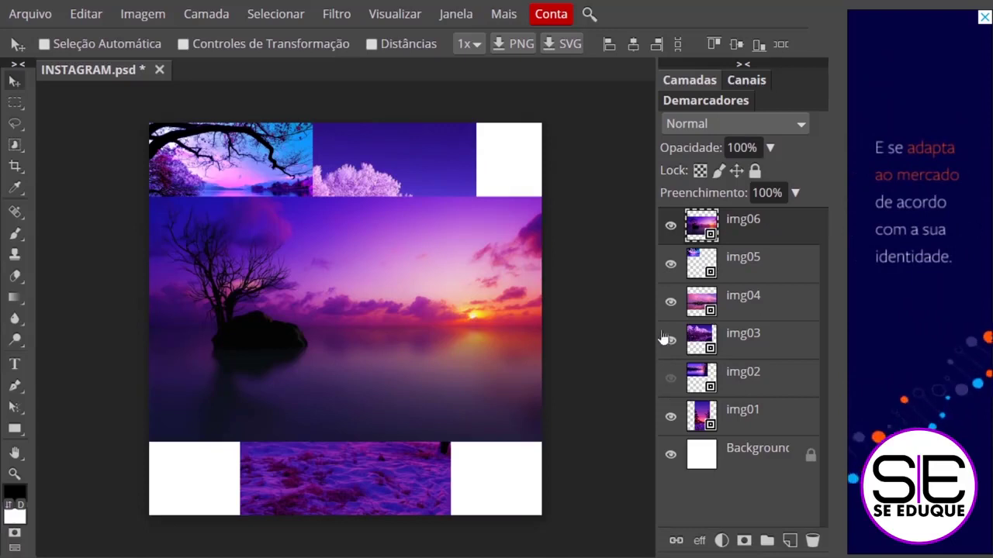
click(670, 339)
click(670, 302)
click(670, 264)
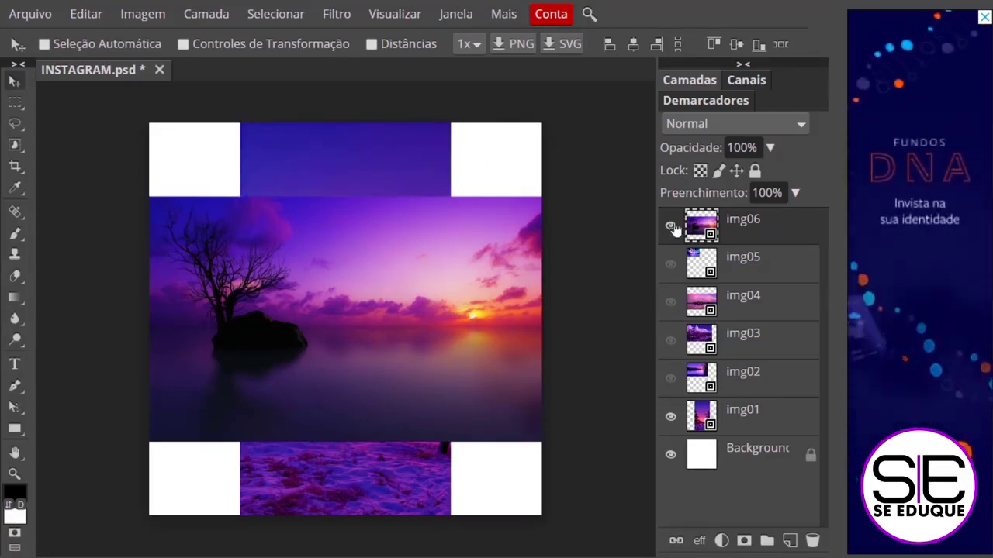
click(670, 225)
click(670, 418)
click(670, 225)
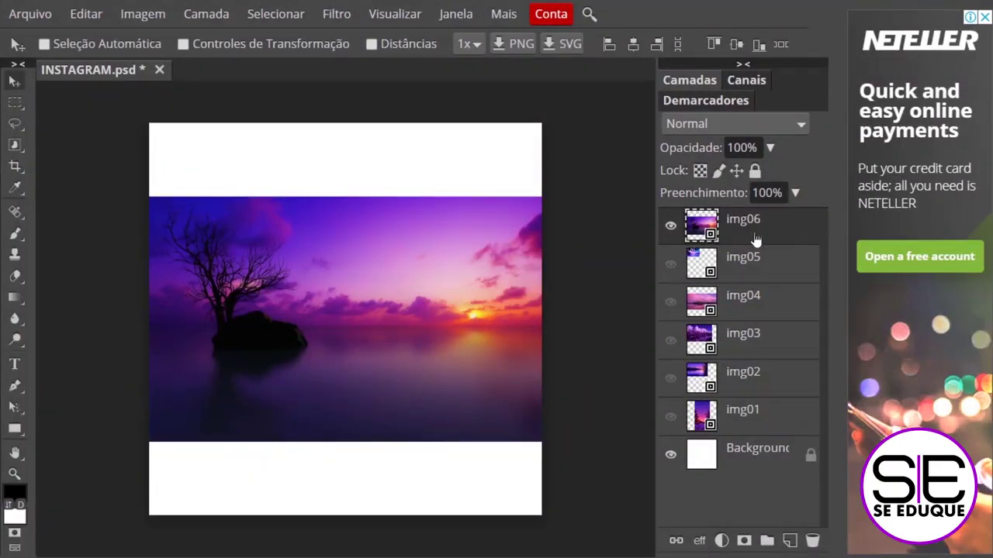
- Duplicate the img06 smart object layer and rasterize the copy
right_click(702, 226)
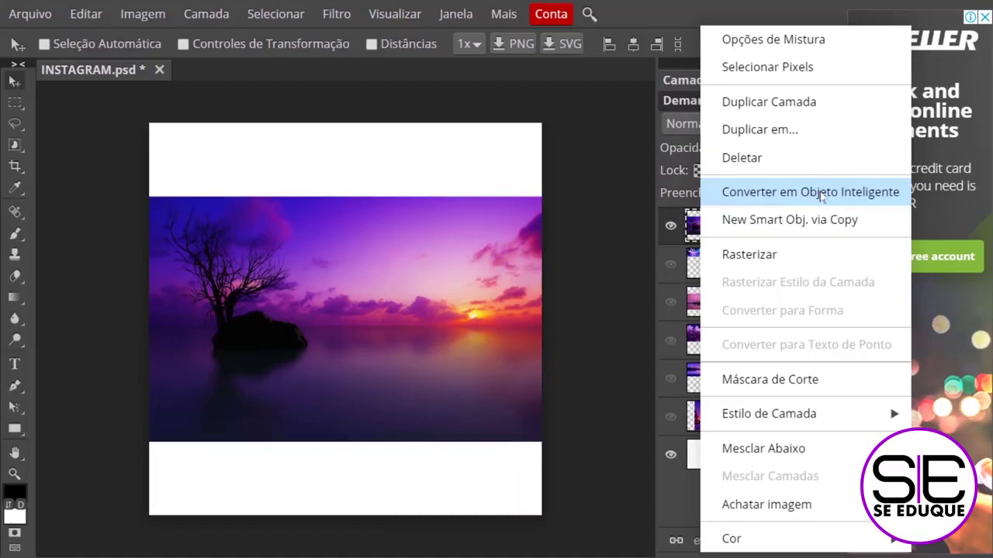
click(607, 246)
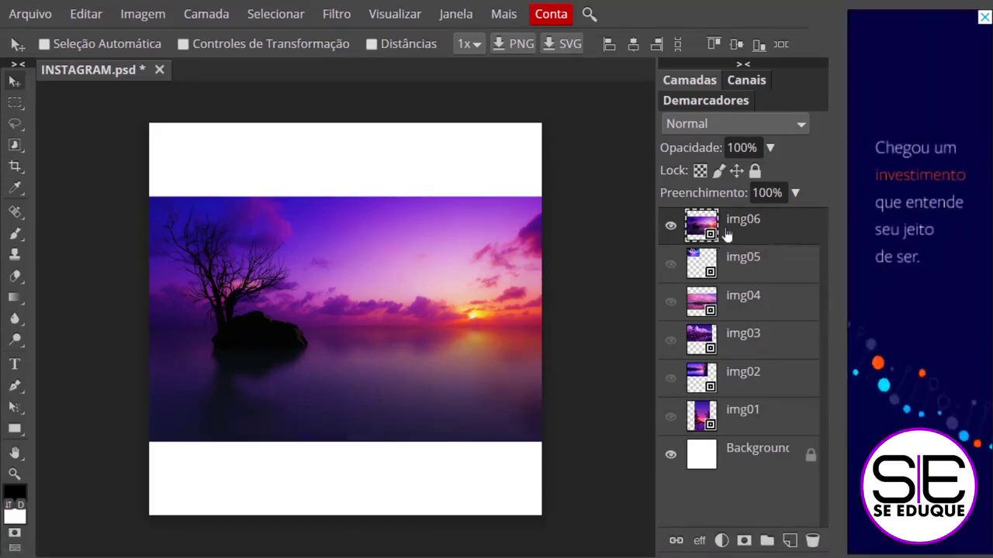
key(ctrl+j)
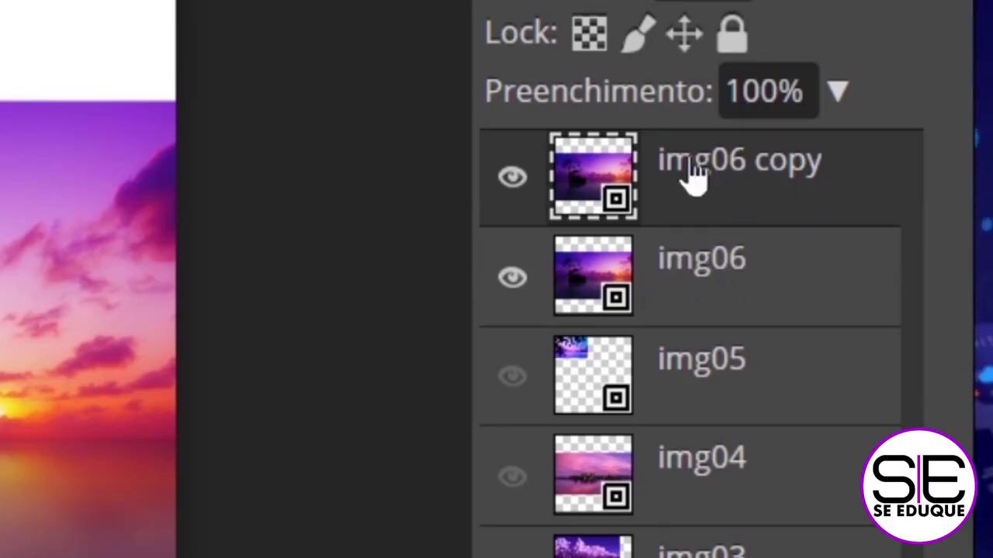
right_click(605, 178)
click(817, 262)
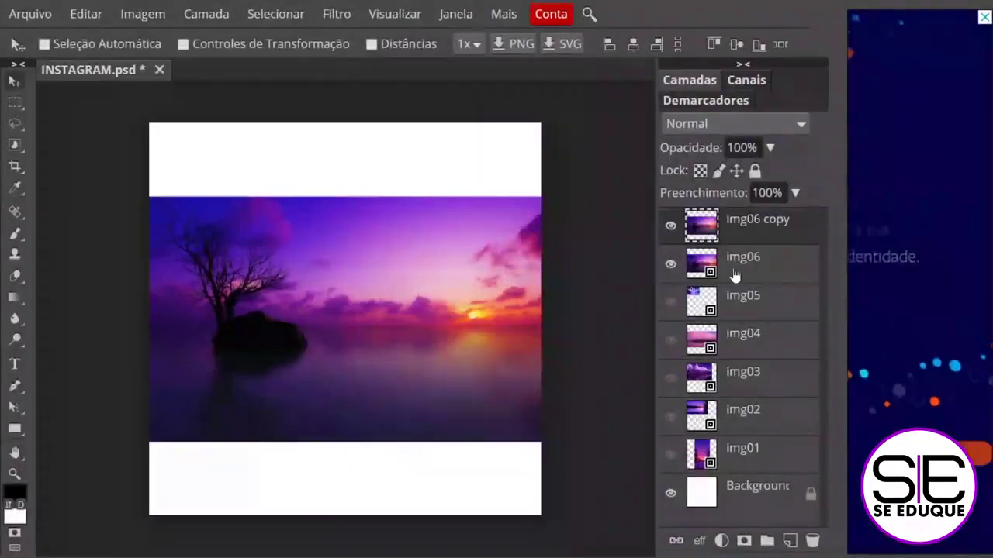
- Stack the two sunset images, moving img06 to the upper half of the canvas and img06 copy to the lower half
click(676, 284)
drag(290, 299, 303, 221)
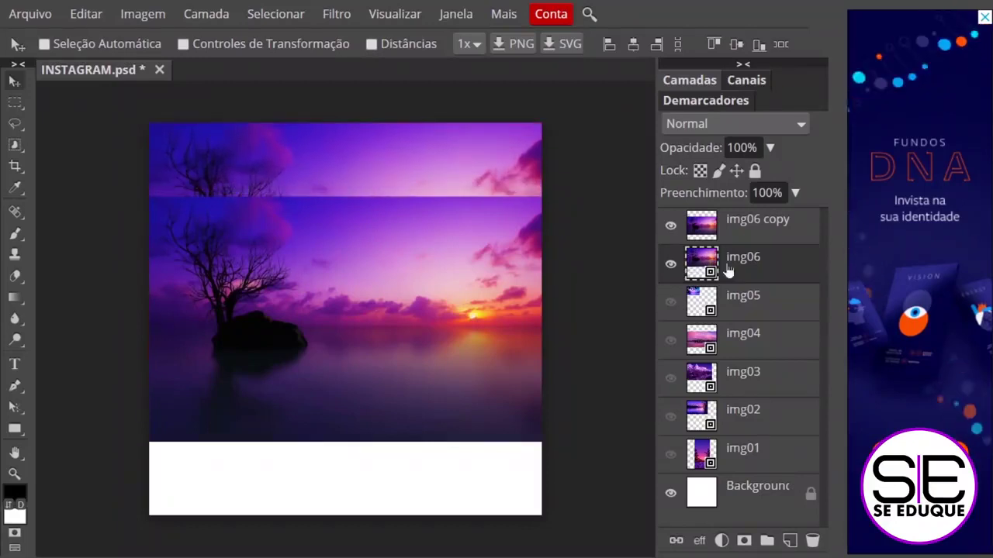
click(762, 231)
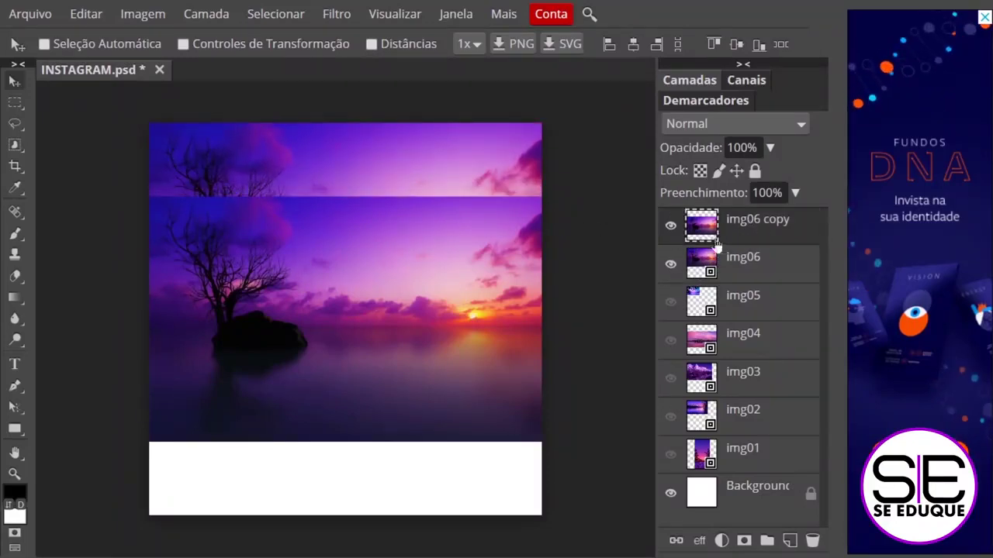
drag(428, 235, 430, 340)
click(742, 267)
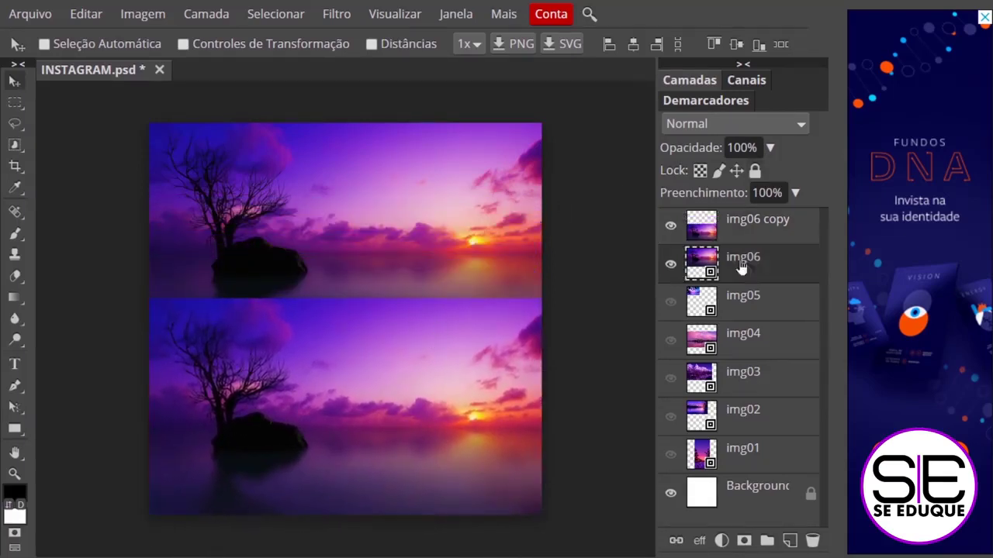
mouse_move(404, 224)
mouse_down()
mouse_move(406, 173)
mouse_move(399, 194)
mouse_move(415, 218)
mouse_move(404, 215)
mouse_up()
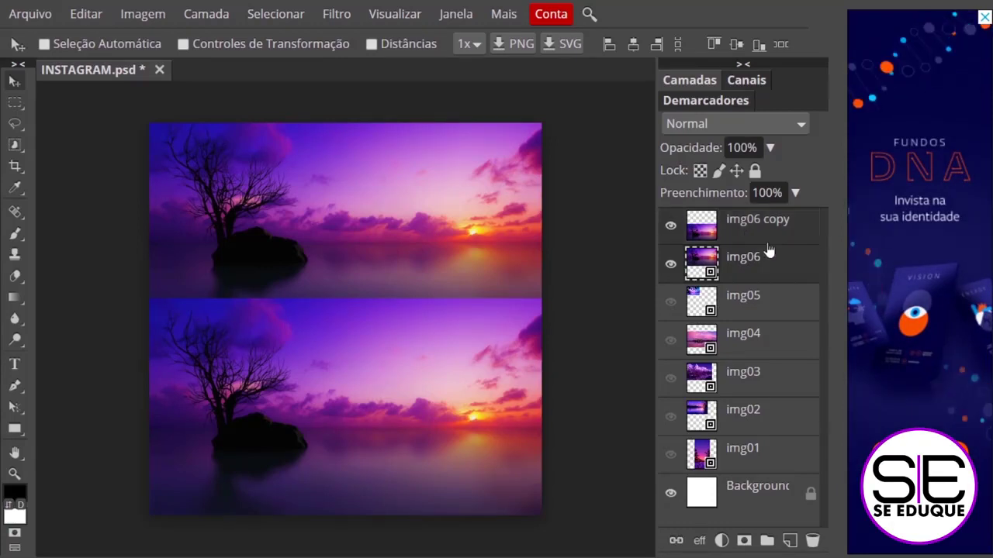
- Scale img06 and img06 copy together down to about 19% and move them up along the canvas's left edge to mid-height
key(ctrl+alt+t)
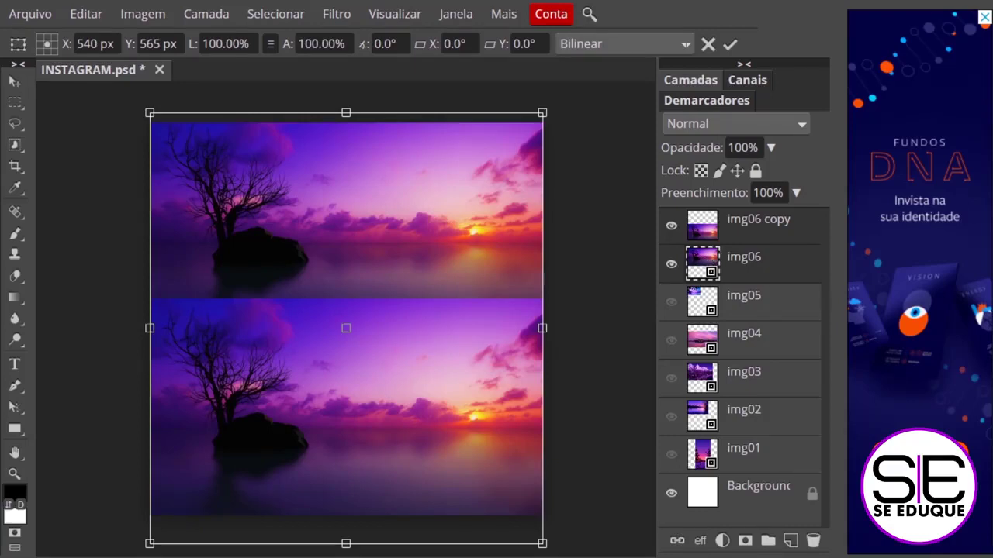
drag(541, 112, 225, 412)
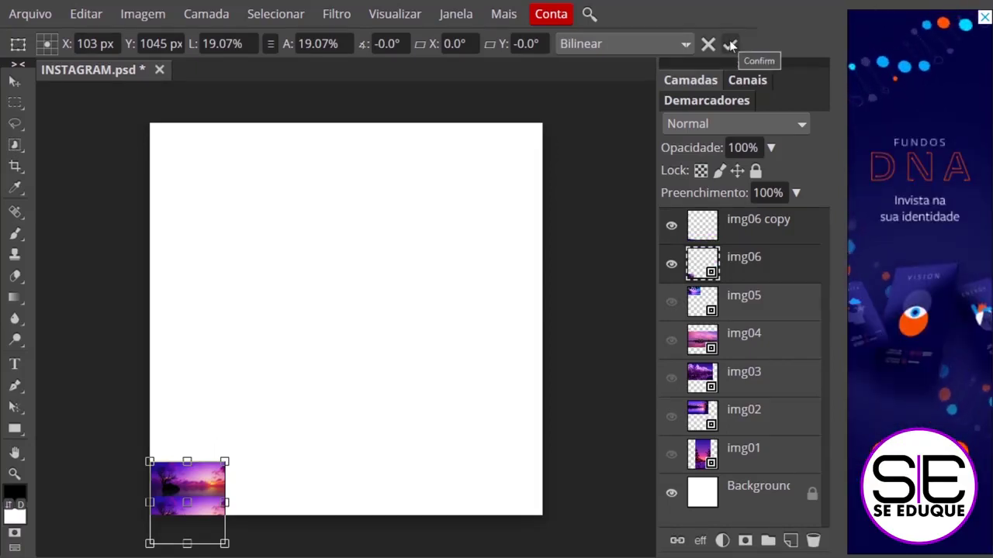
click(729, 45)
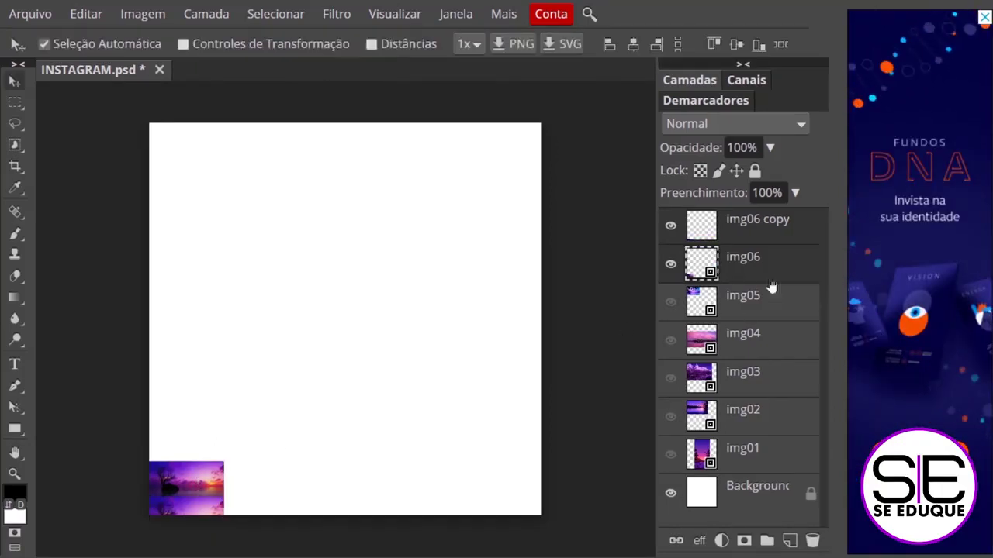
drag(199, 483, 201, 282)
click(329, 377)
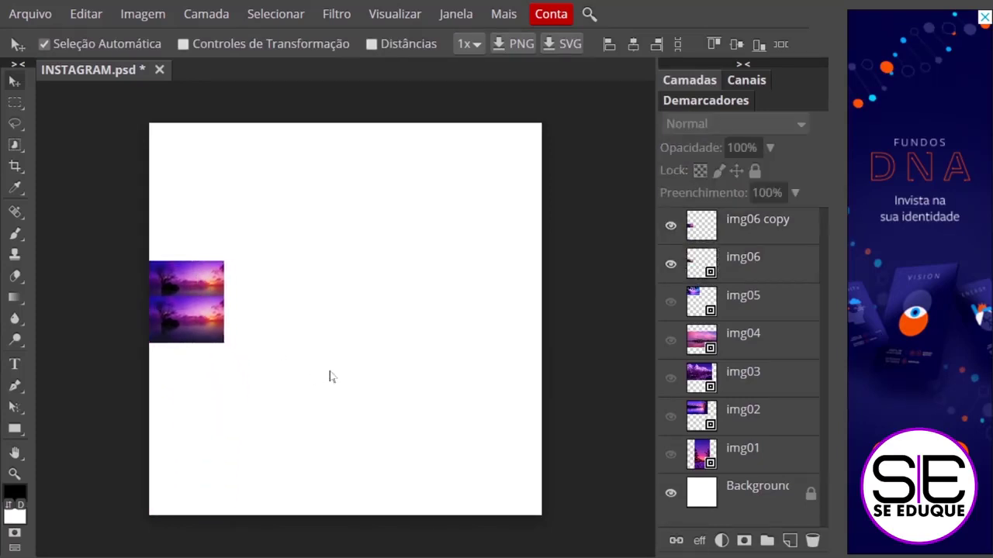
- Scale img06 and img06 copy together up to about 471%, and move img06 up to cover the canvas's top edge
click(764, 262)
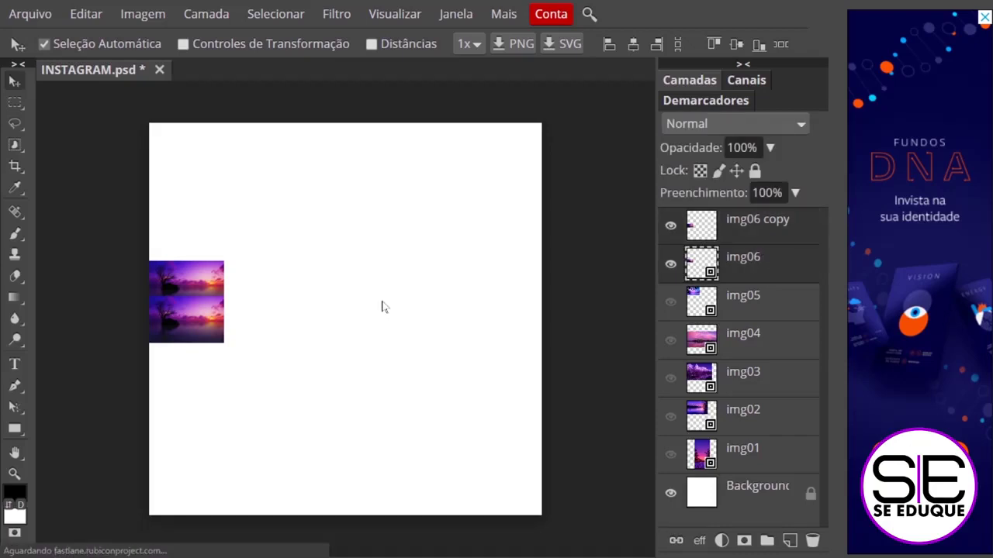
key(alt+ctrl+t)
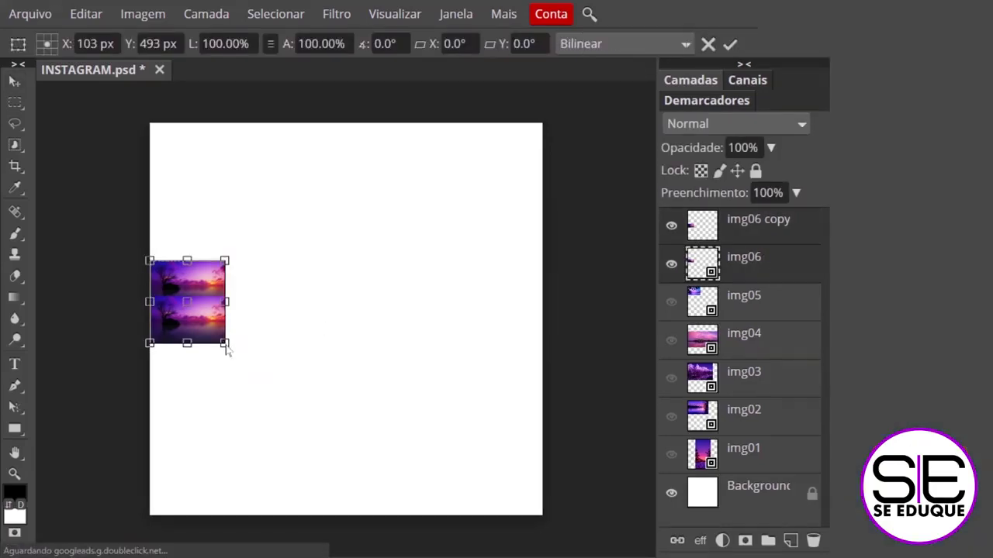
drag(226, 344, 387, 520)
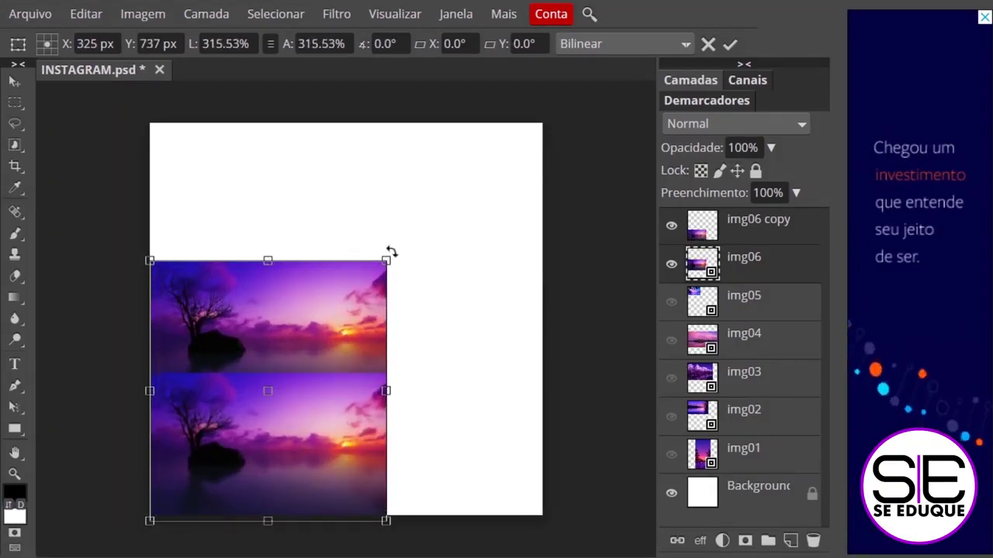
drag(387, 260, 502, 112)
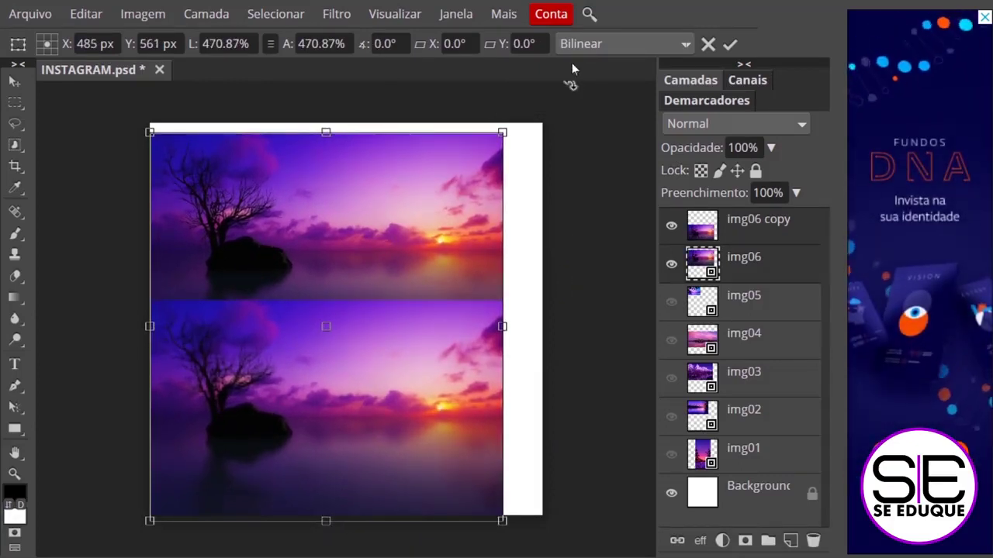
key(Return)
click(743, 276)
drag(387, 228, 388, 192)
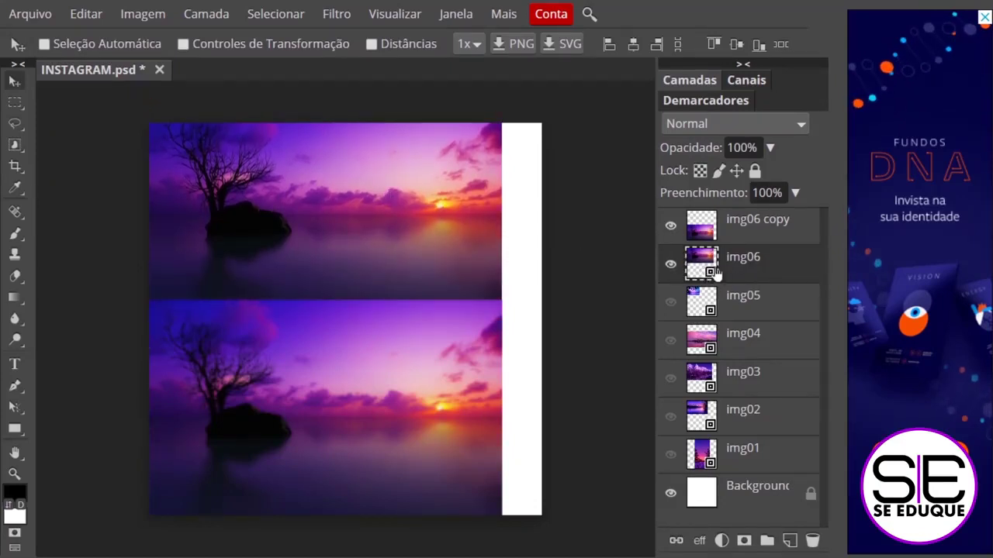
- Inspect the rasterized img06 copy up close, from the tree branches across to the sun
click(737, 234)
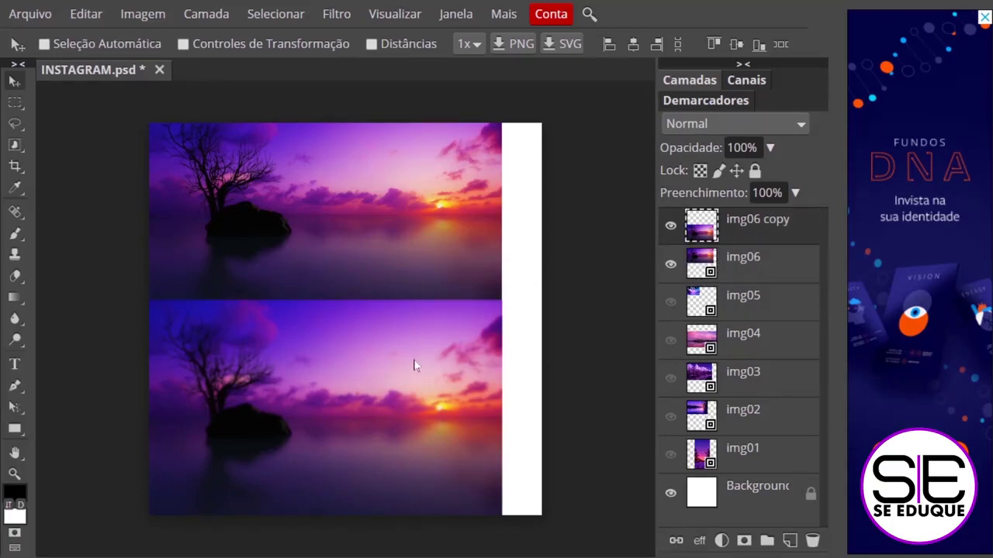
key(z)
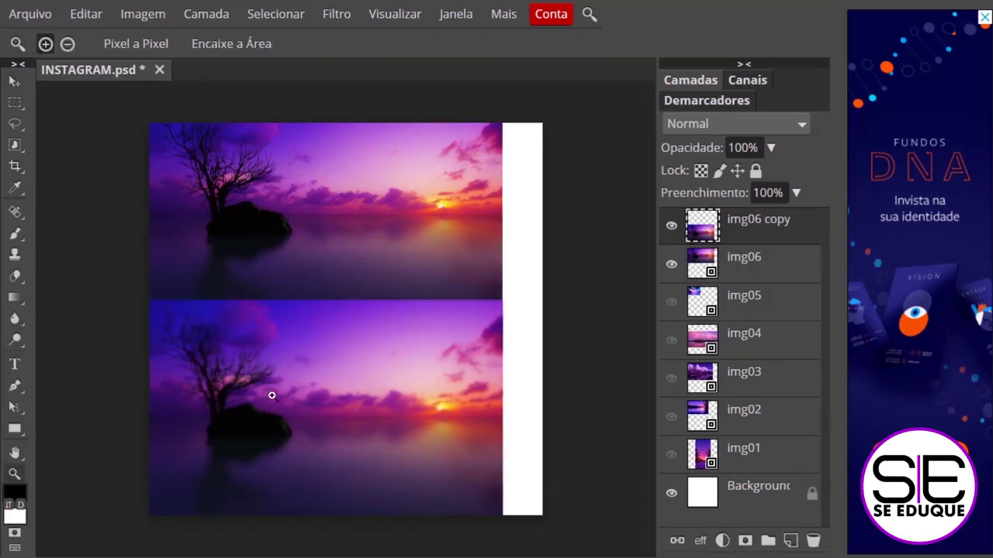
click(271, 395)
click(301, 386)
click(261, 372)
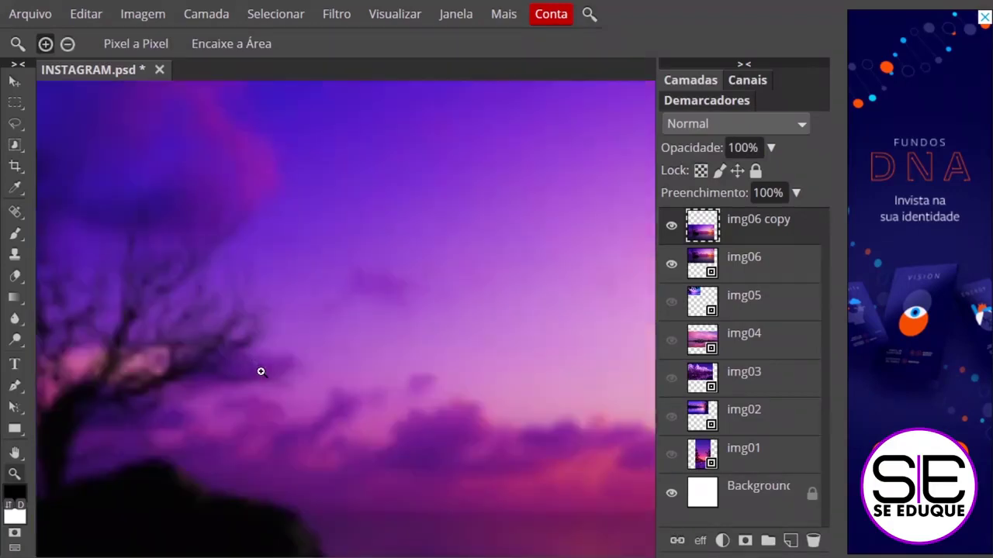
key(space)
drag(543, 336, 271, 242)
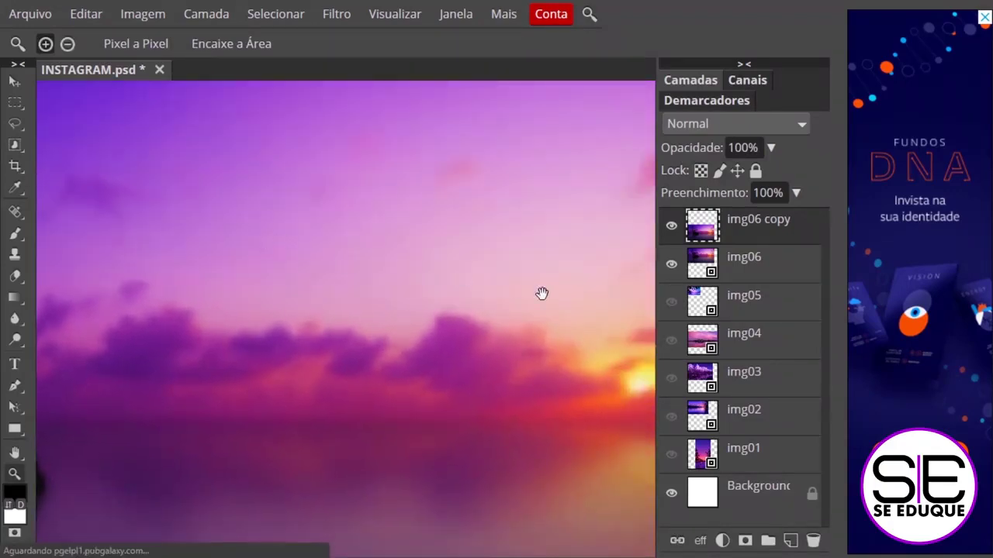
drag(541, 293, 306, 286)
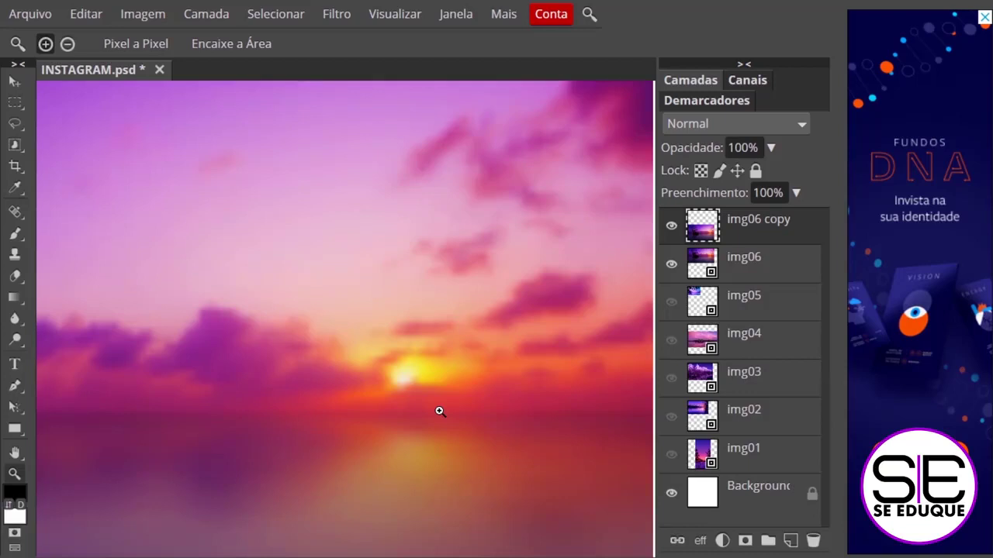
- Inspect the smart object img06 at the same magnification, from the tree and rock to the sun and back
drag(353, 235, 501, 512)
drag(260, 131, 469, 496)
drag(326, 186, 538, 265)
drag(409, 191, 461, 315)
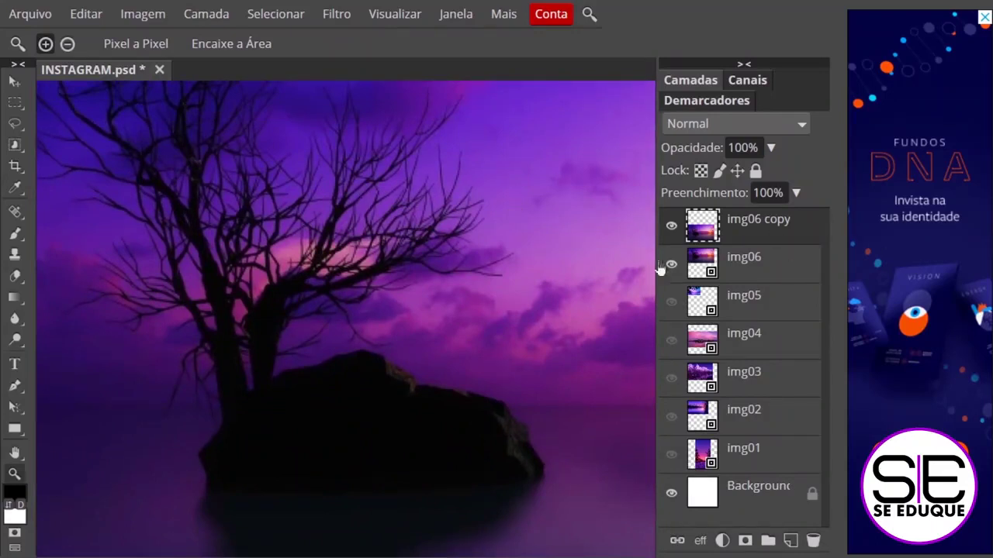
click(746, 264)
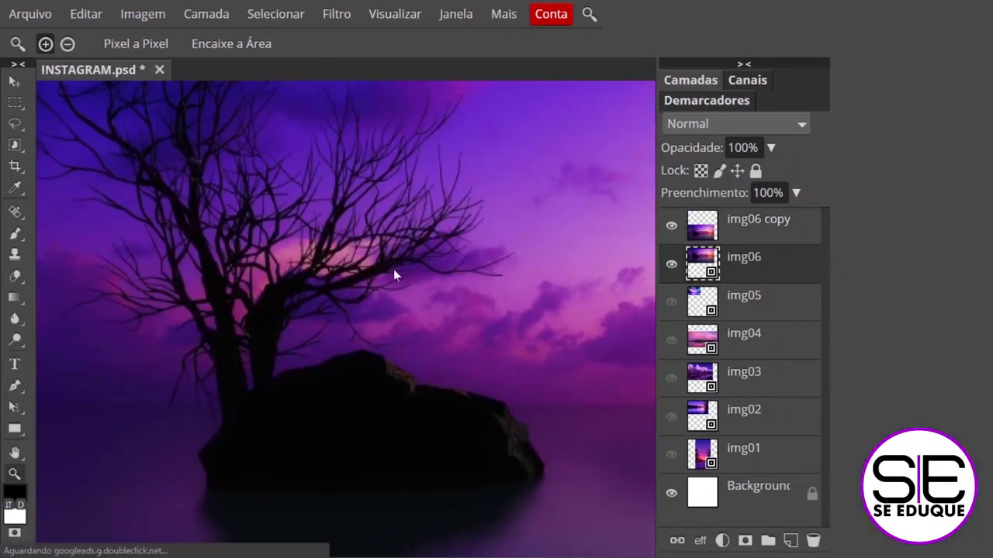
drag(460, 250, 211, 199)
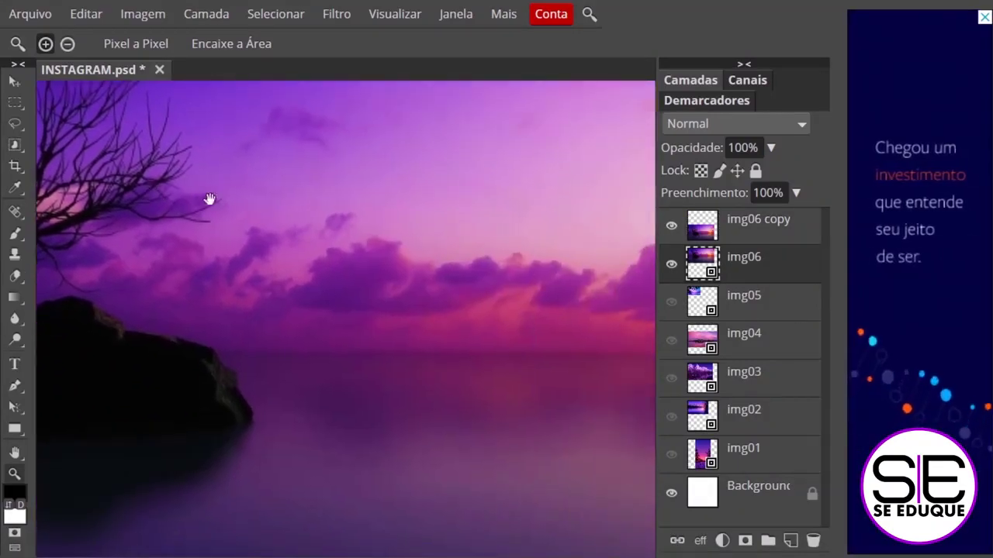
drag(607, 261, 429, 239)
drag(609, 244, 405, 227)
drag(194, 228, 717, 246)
drag(327, 207, 556, 295)
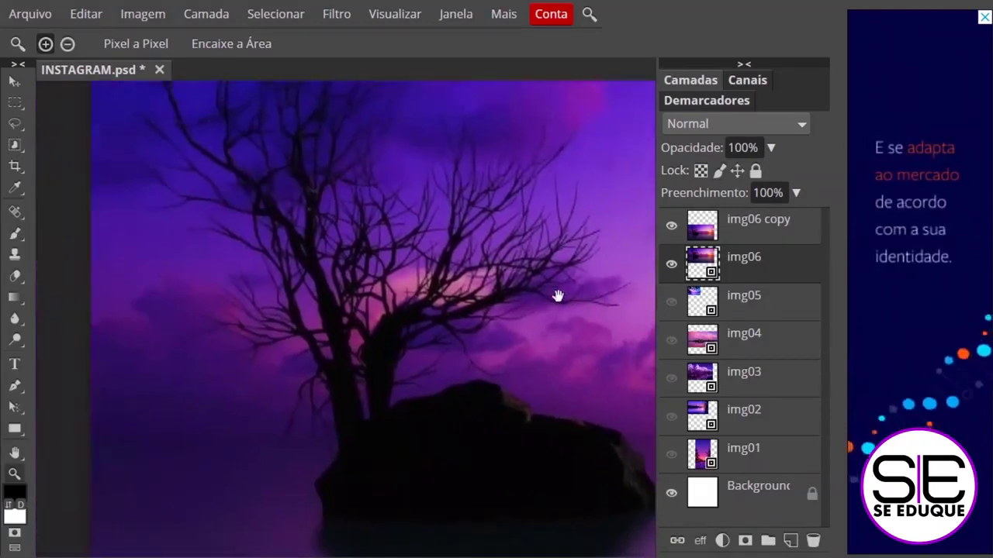
- Compare the tree's sharpness in the rasterized copy with the tree in the smart object img06
drag(460, 361, 437, 134)
drag(496, 485, 427, 146)
drag(464, 448, 486, 204)
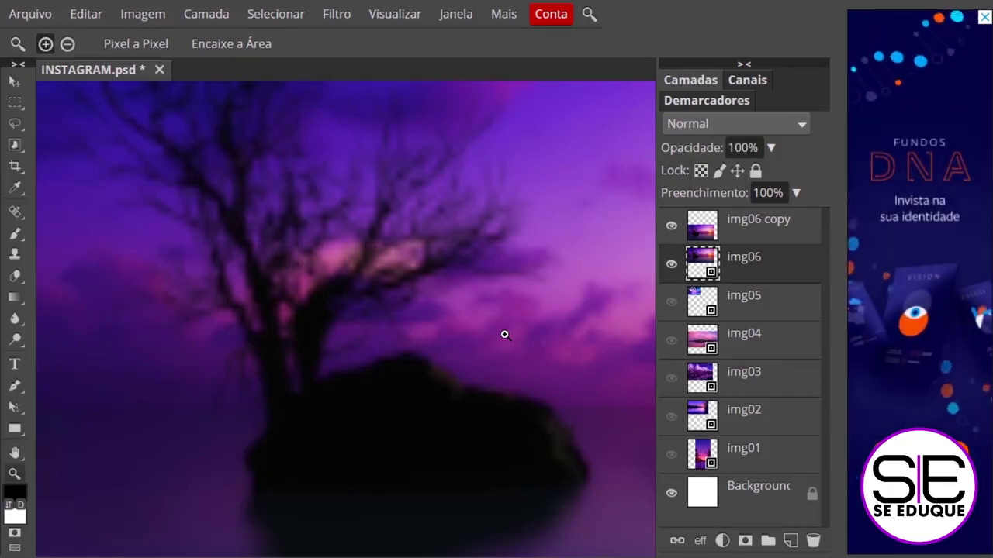
drag(505, 334, 510, 428)
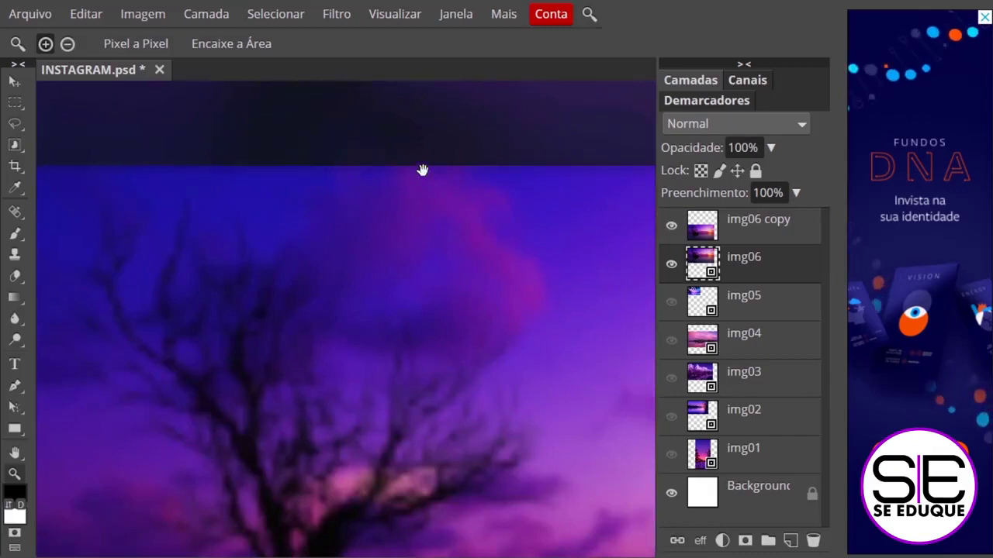
drag(422, 168, 492, 478)
drag(504, 276, 387, 450)
drag(412, 258, 391, 315)
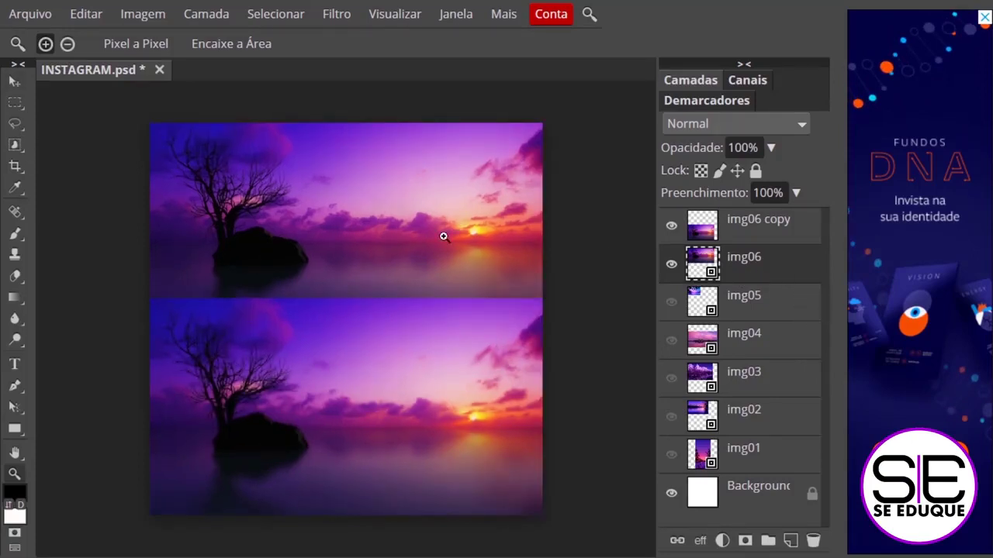
- Hide img06 and move img06 copy up to the middle of the canvas
click(671, 264)
click(672, 225)
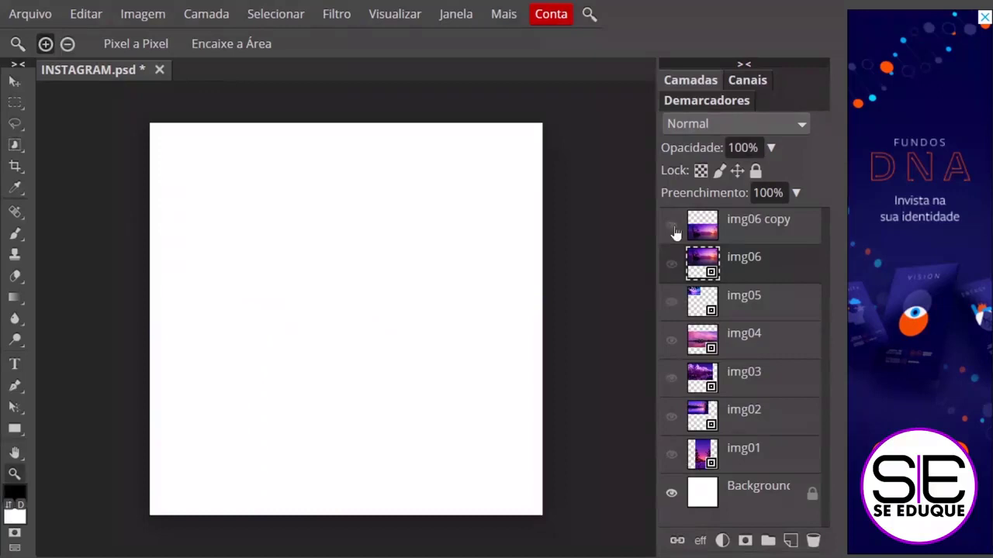
click(672, 226)
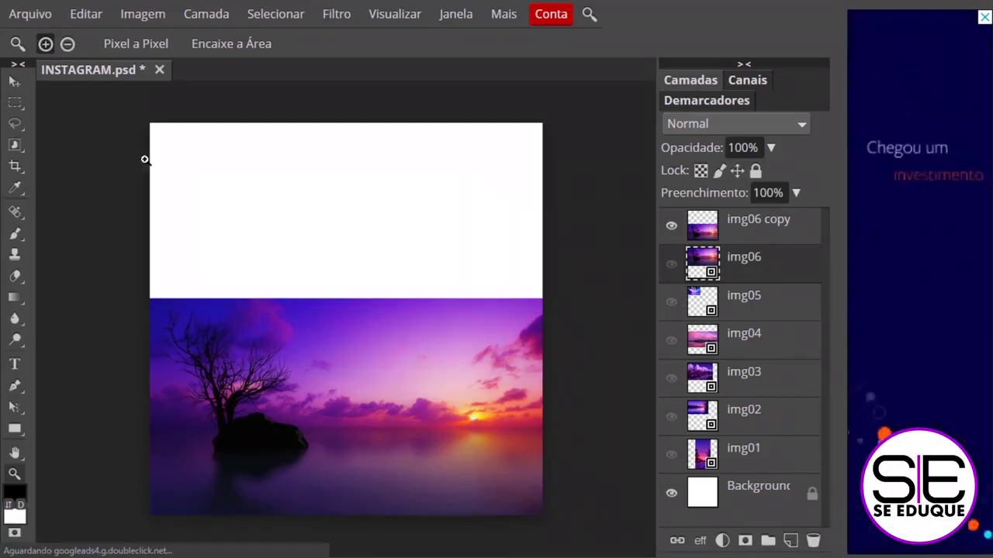
key(v)
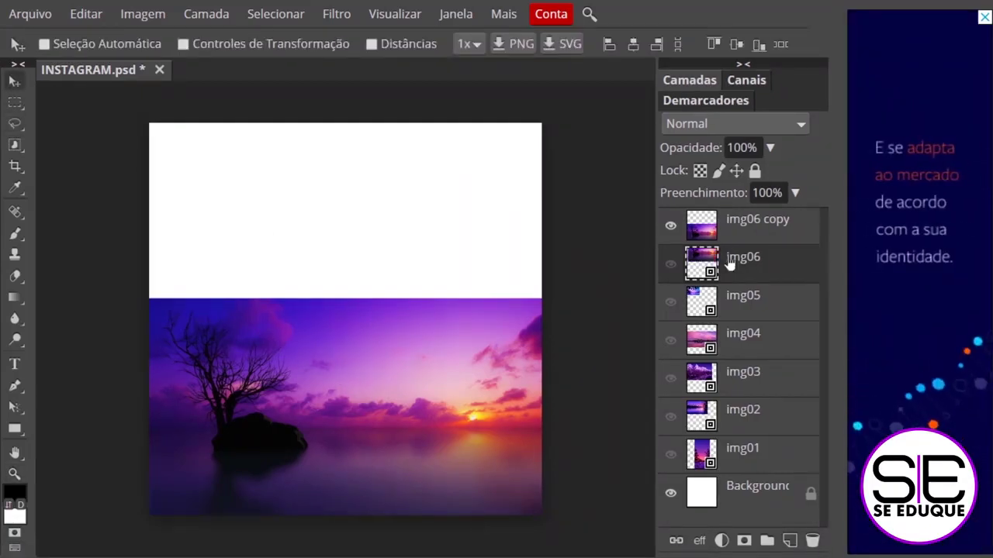
click(739, 230)
drag(337, 387, 339, 302)
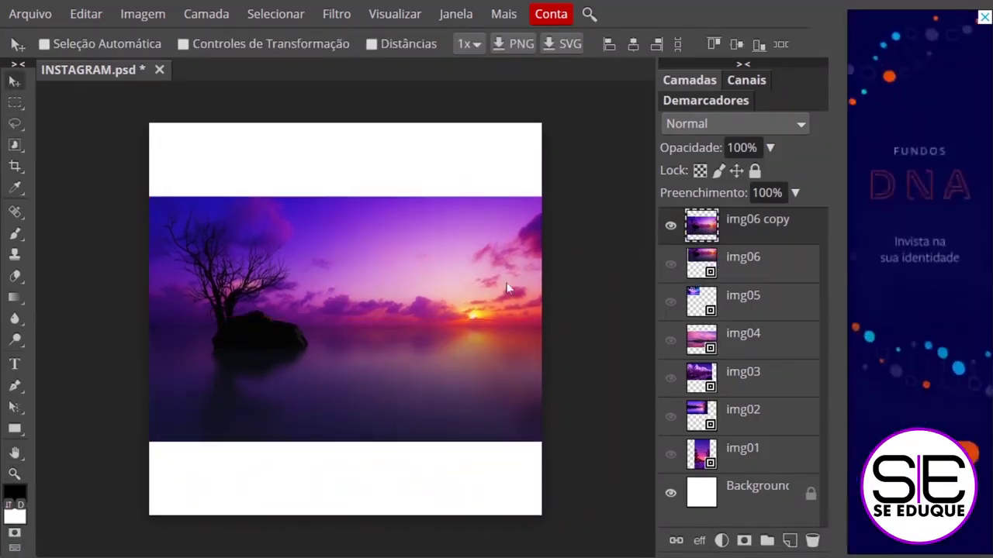
key(ctrl+plus)
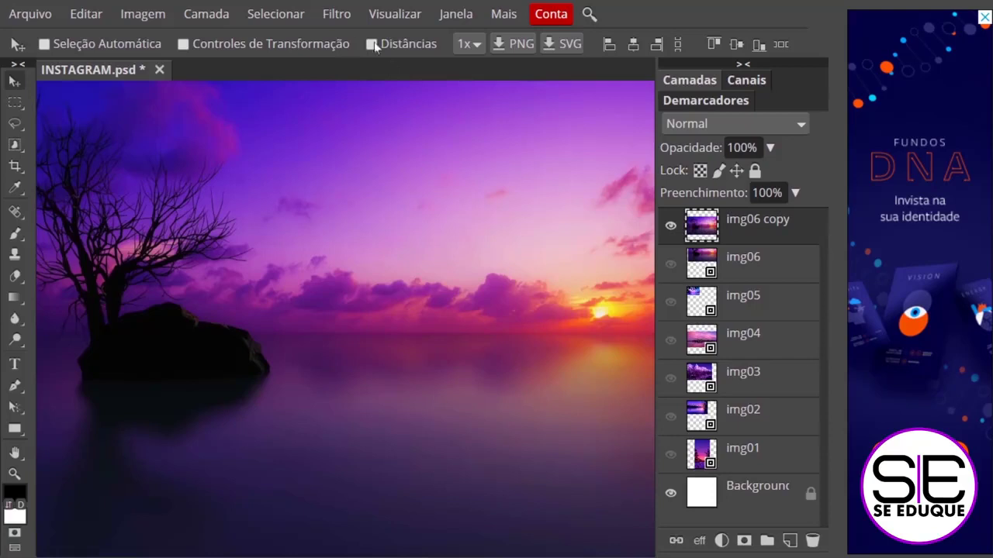
- Apply the Cristalizar filter to img06 copy with a cell size of 10 px
click(339, 15)
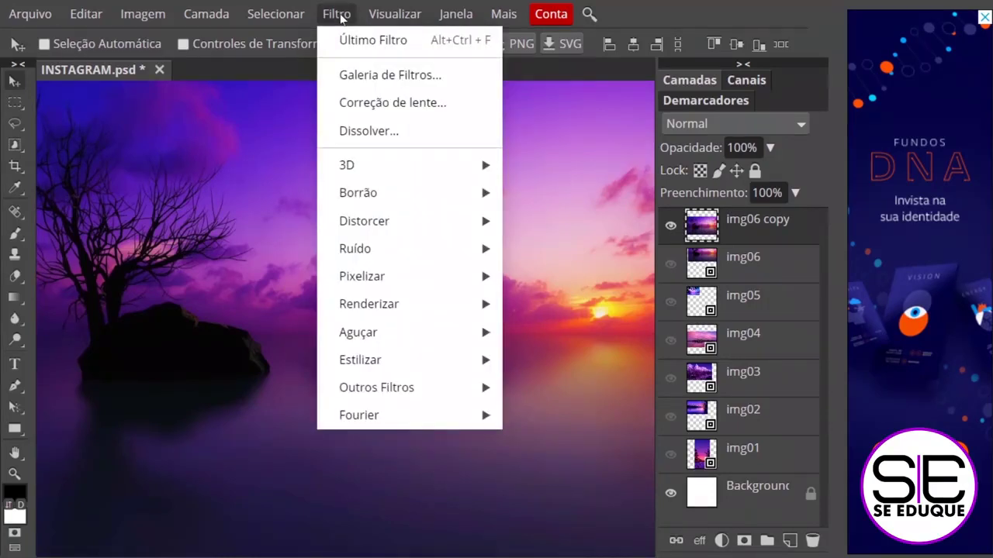
mouse_move(381, 282)
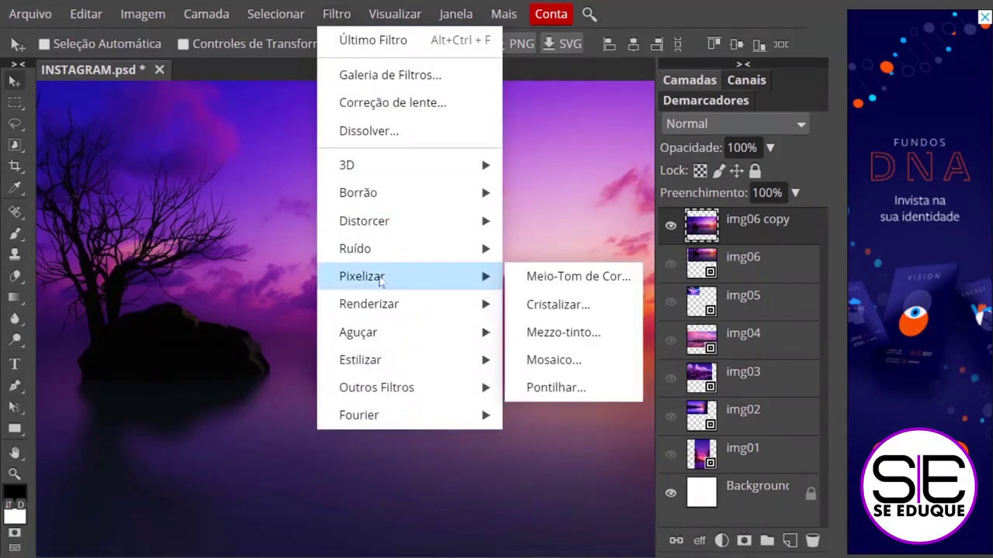
click(542, 307)
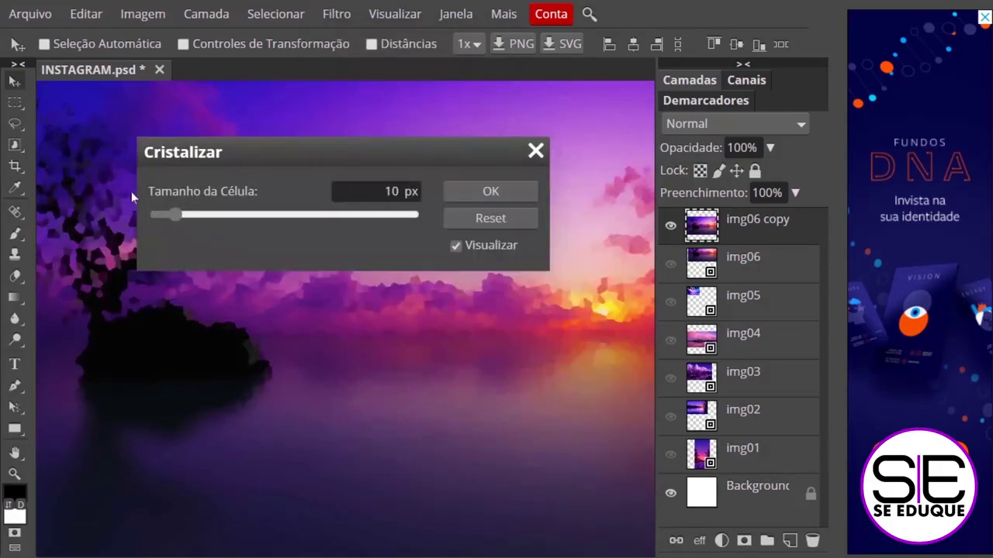
drag(261, 171, 321, 429)
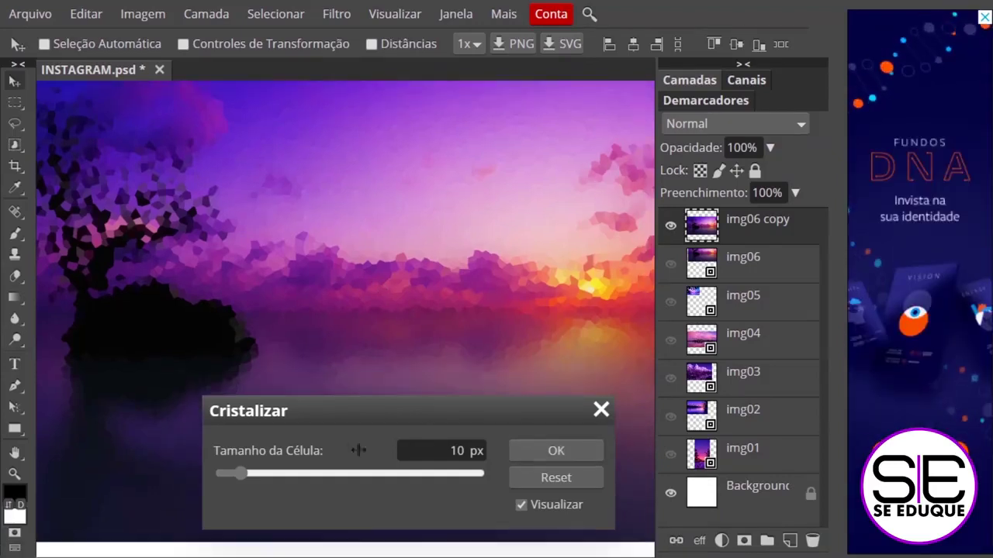
click(559, 450)
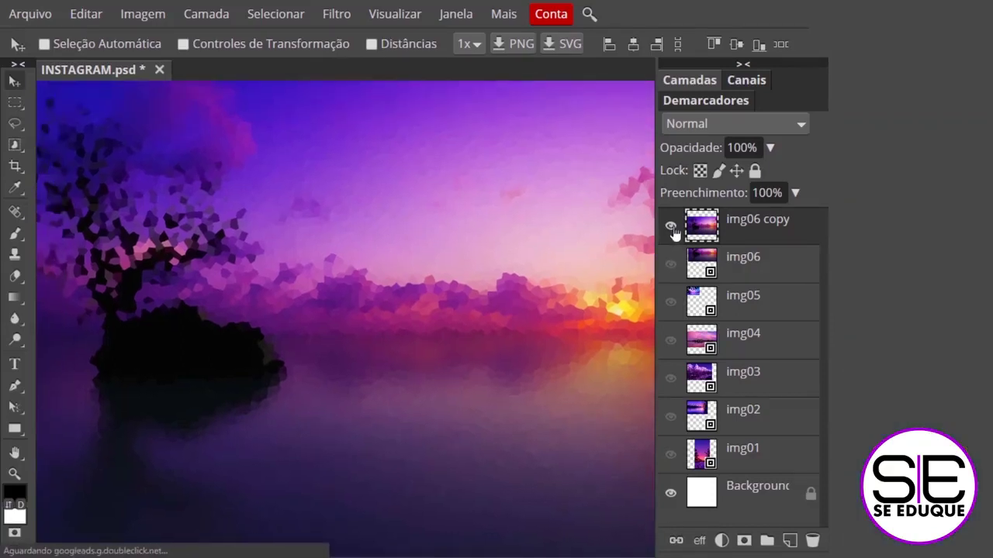
- Hide img06 copy, show img06 and move it down to the middle of the canvas
click(671, 225)
click(671, 264)
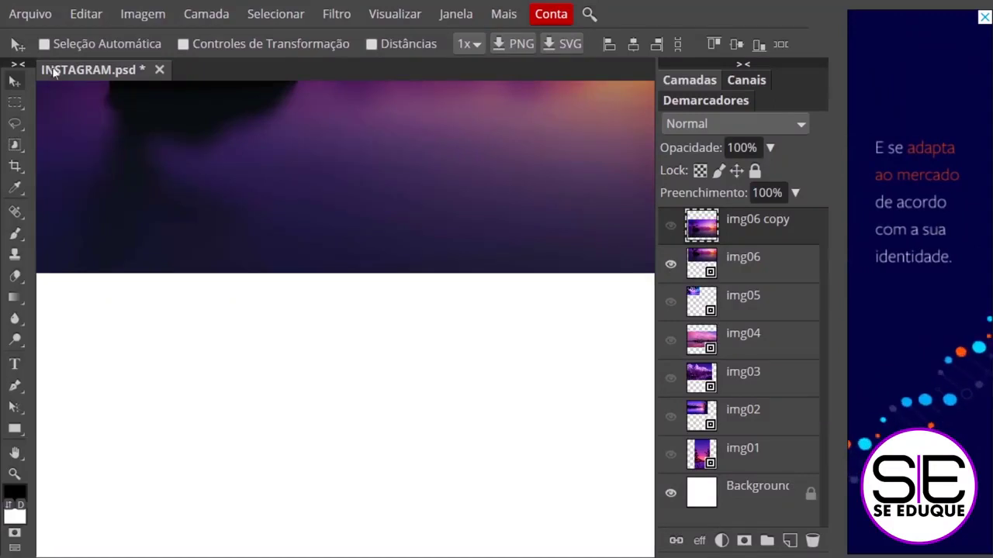
click(710, 262)
drag(380, 137, 389, 449)
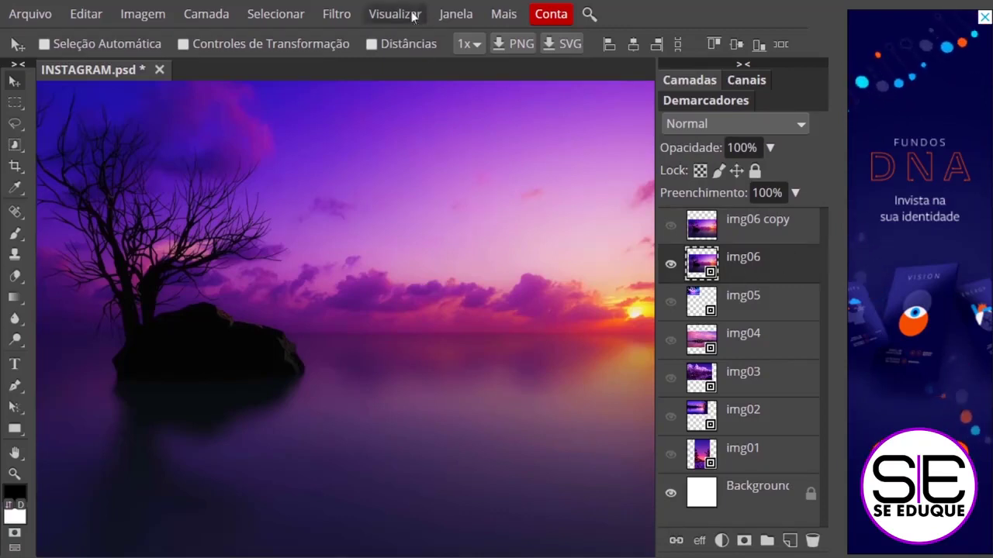
- Apply the Cristalizar filter to the smart object img06 with a cell size of 10 px
click(337, 15)
mouse_move(401, 277)
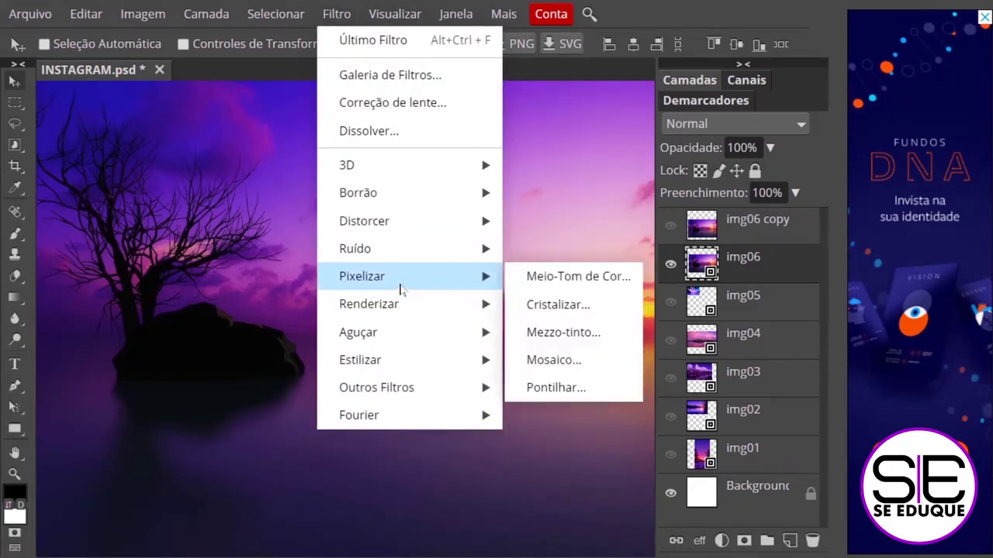
click(575, 310)
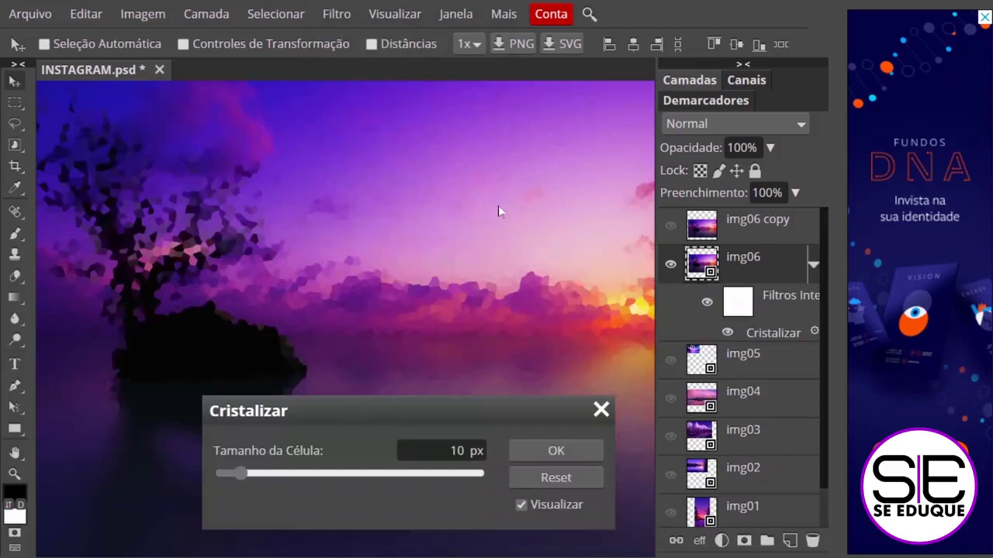
click(556, 451)
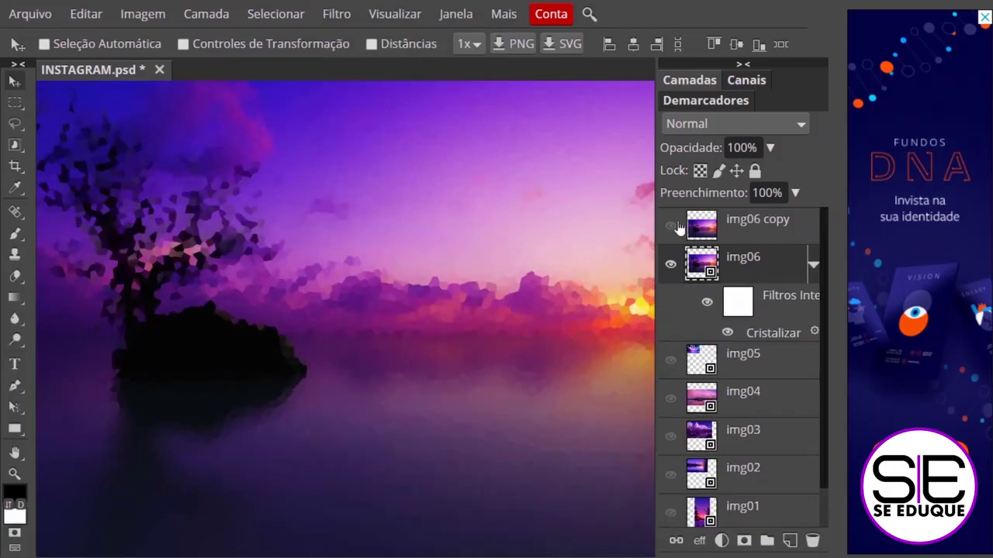
- Toggle img06 copy's visibility and select it to compare its filtered result and layer entry with those of img06
click(673, 225)
click(671, 226)
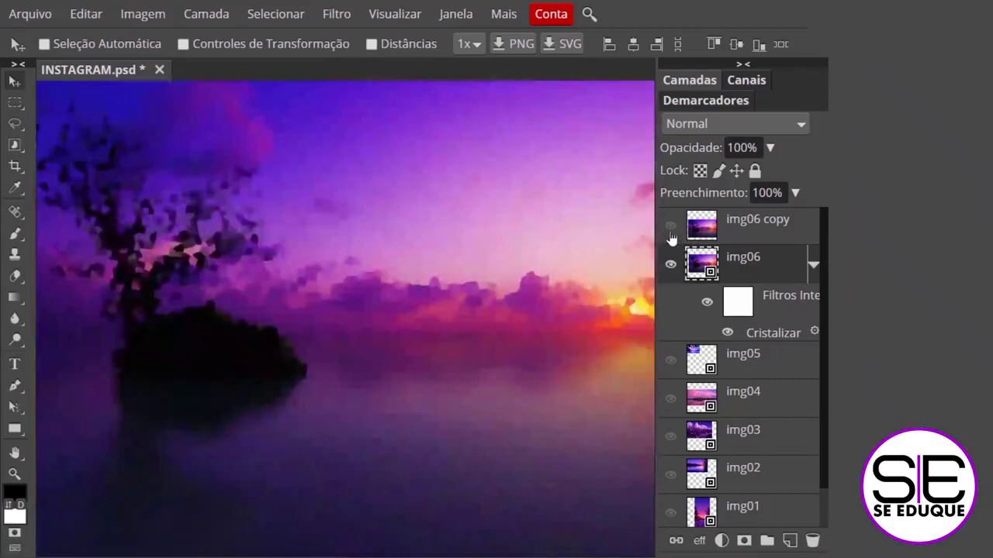
click(671, 231)
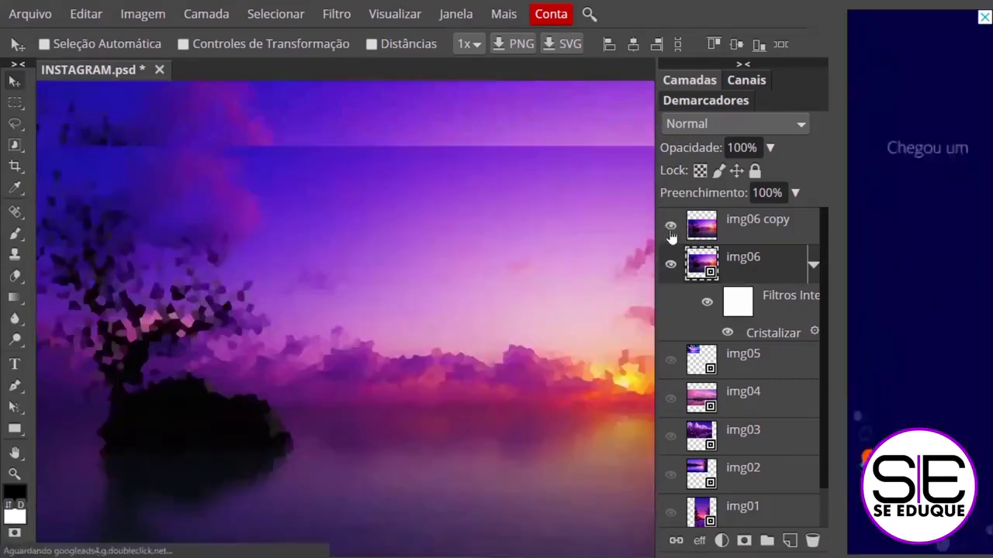
click(671, 231)
drag(655, 255, 536, 249)
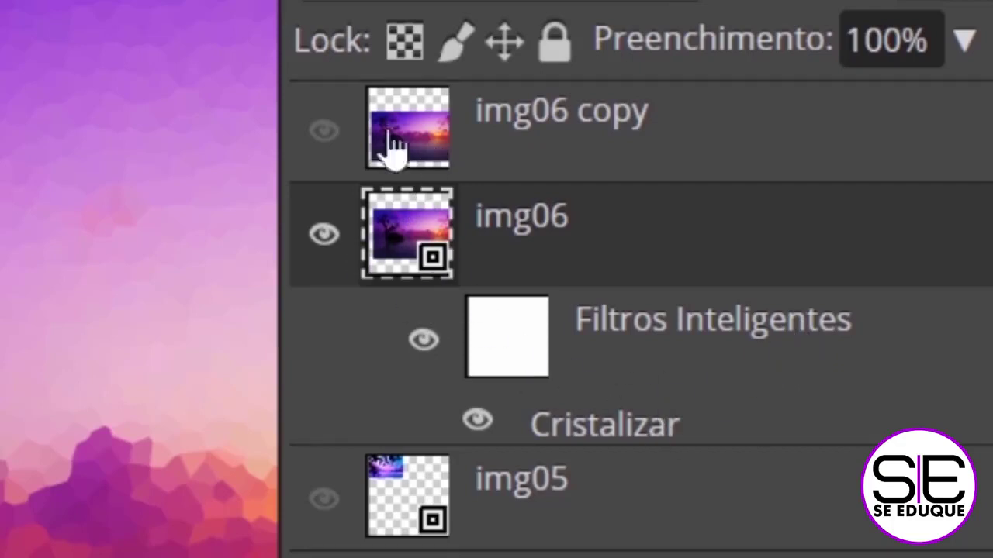
click(323, 132)
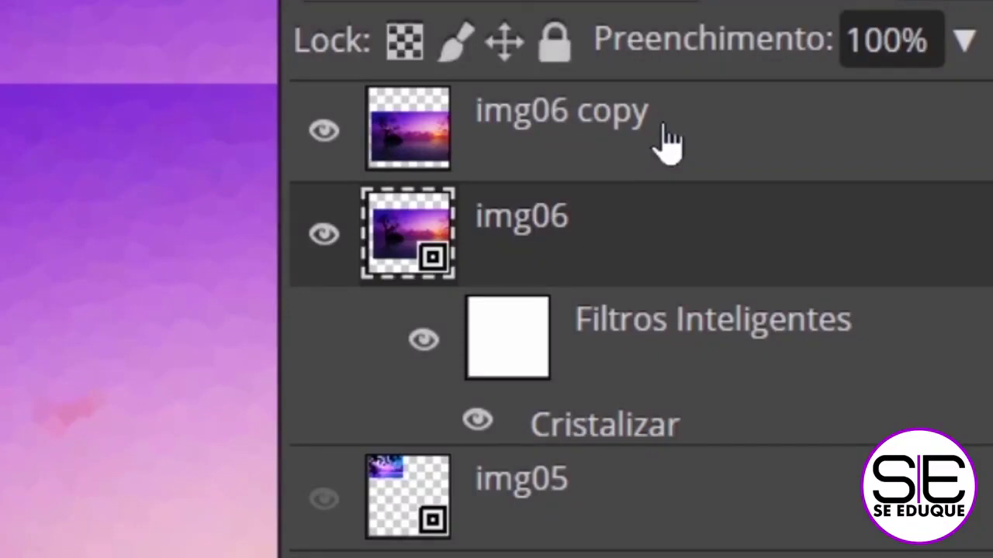
click(598, 122)
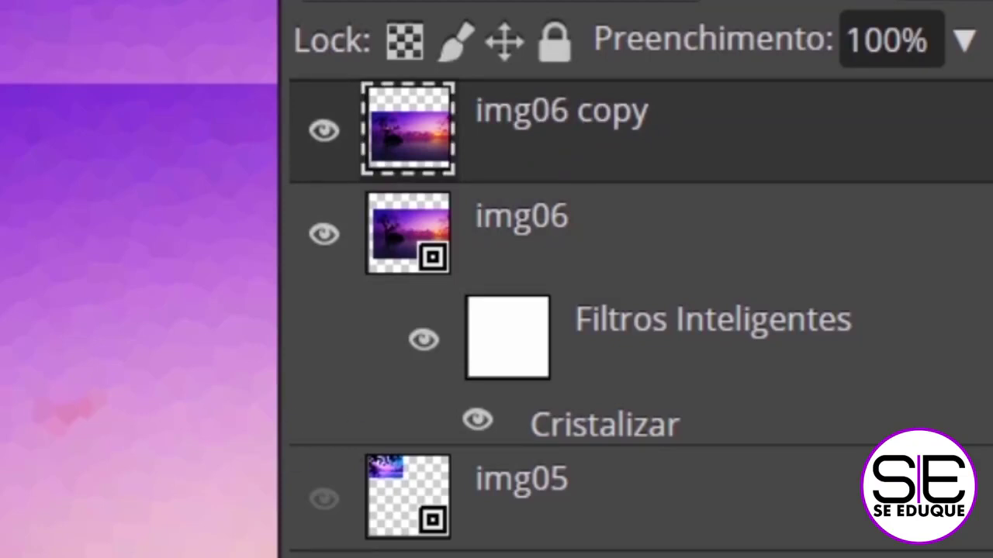
drag(116, 310, 209, 326)
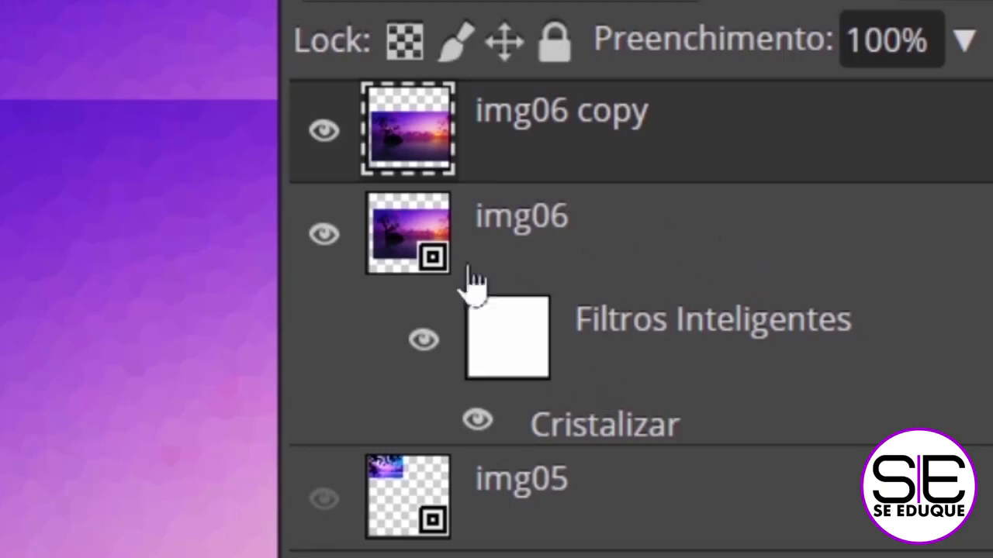
- Hide img06 copy and turn off the Cristalizar smart filter on img06
drag(743, 271, 660, 245)
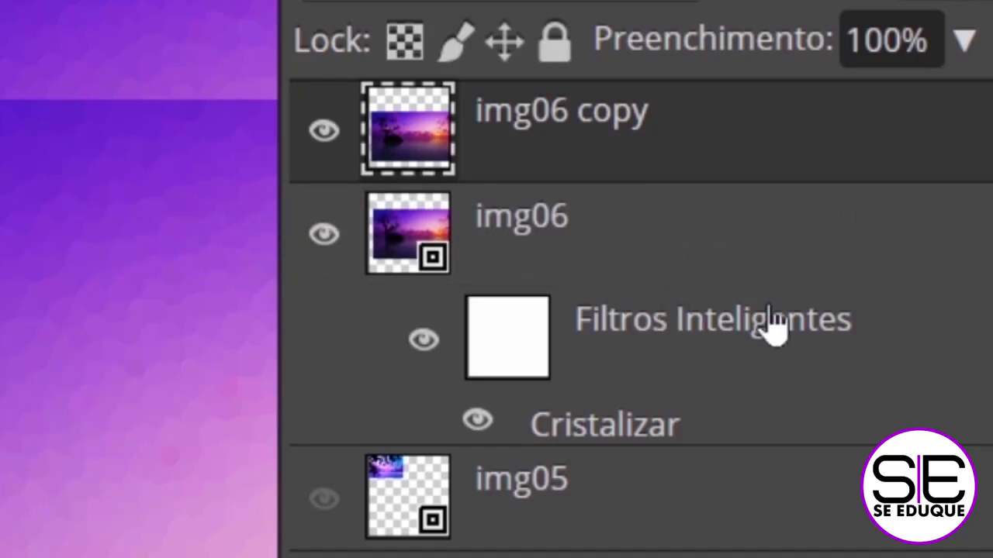
click(324, 130)
click(482, 423)
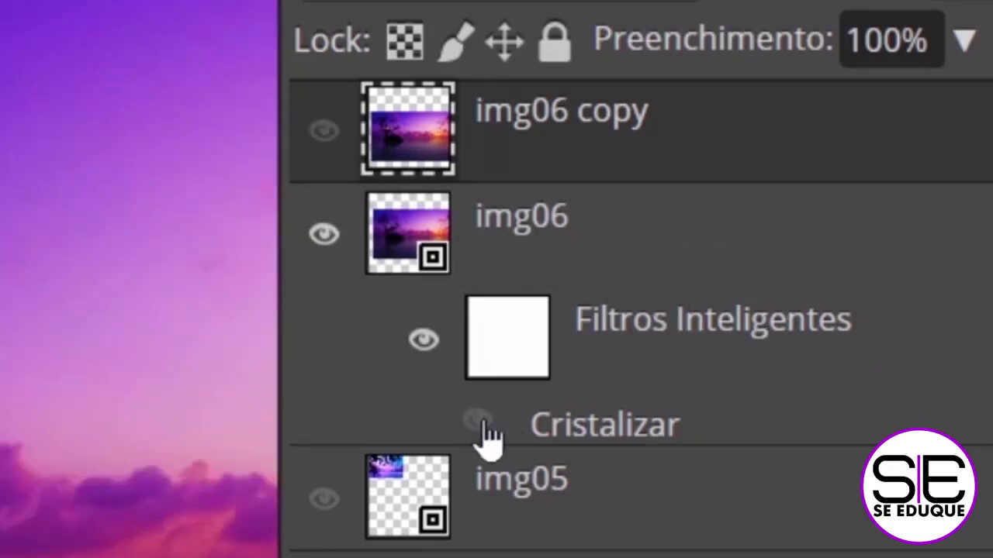
- Toggle the Cristalizar filter and the whole Filtros Inteligentes group on img06 to compare the image with and without the effect
click(484, 423)
click(484, 423)
click(484, 424)
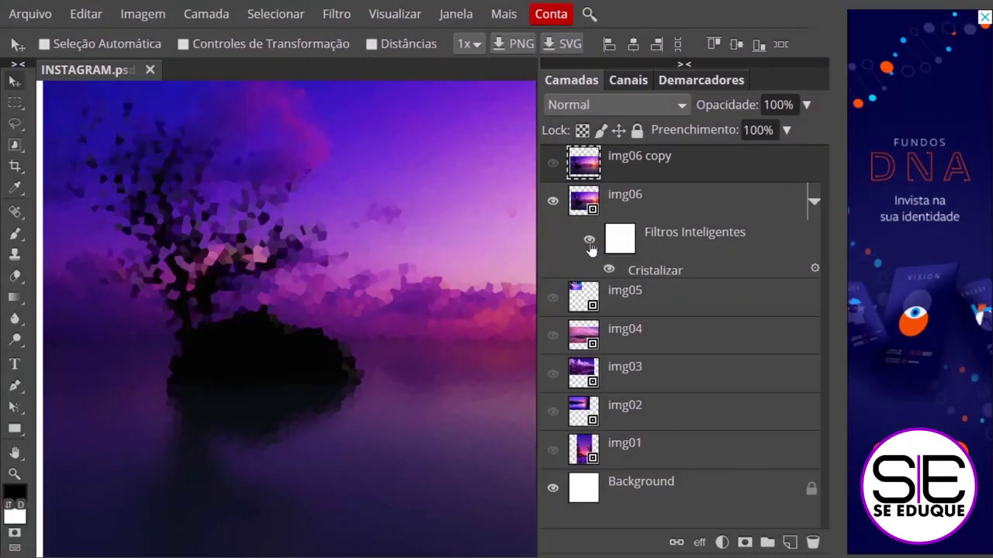
click(590, 243)
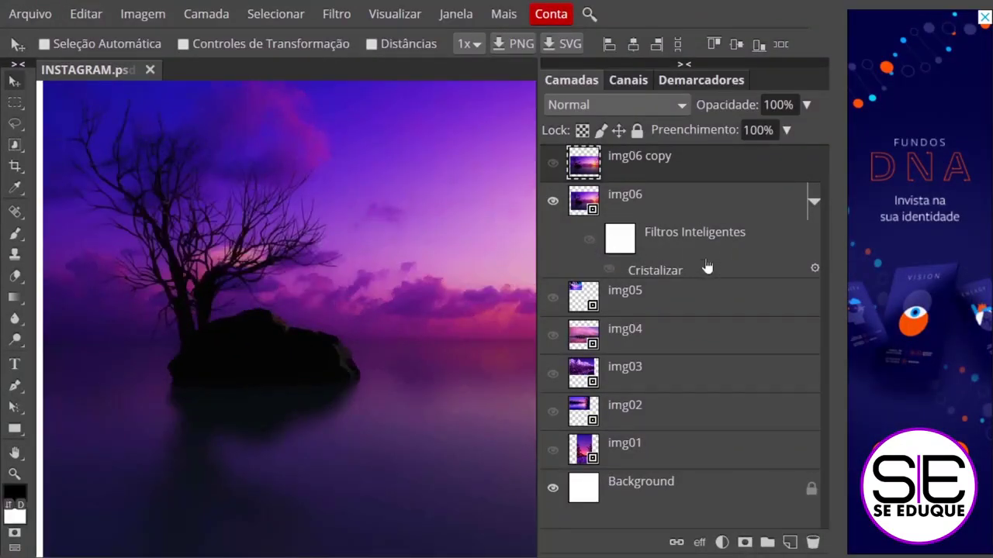
click(589, 243)
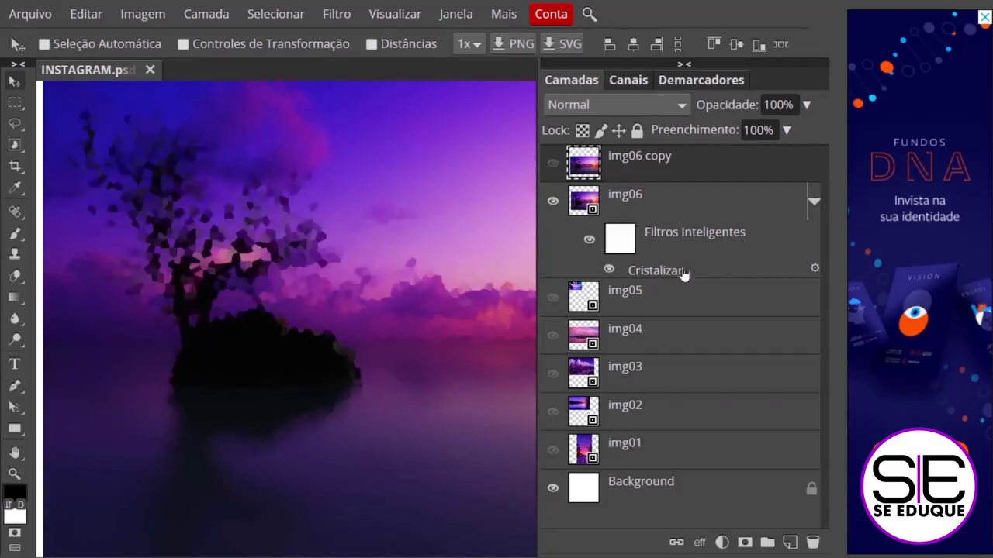
click(590, 241)
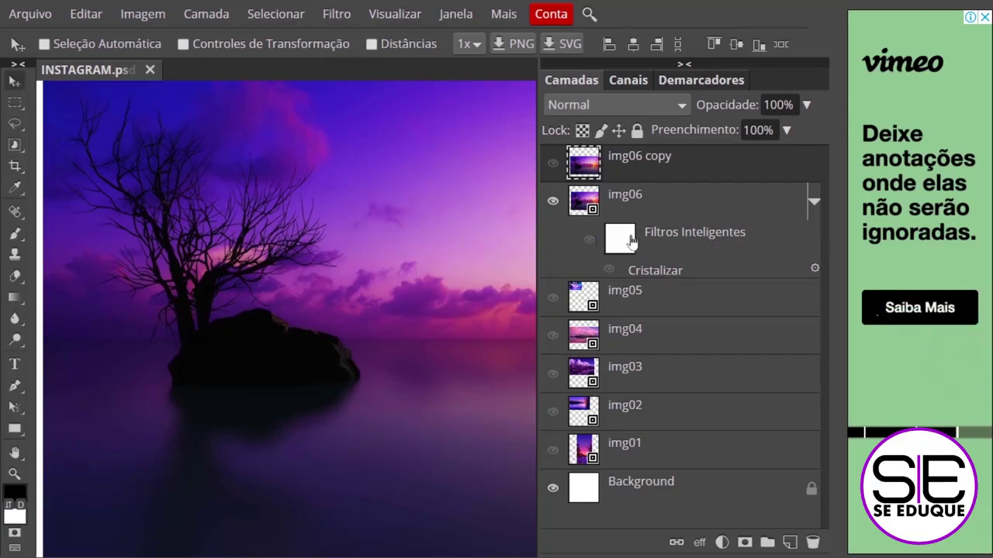
- Remove the smart filters from img06 and delete the img06 copy layer
drag(630, 240, 813, 542)
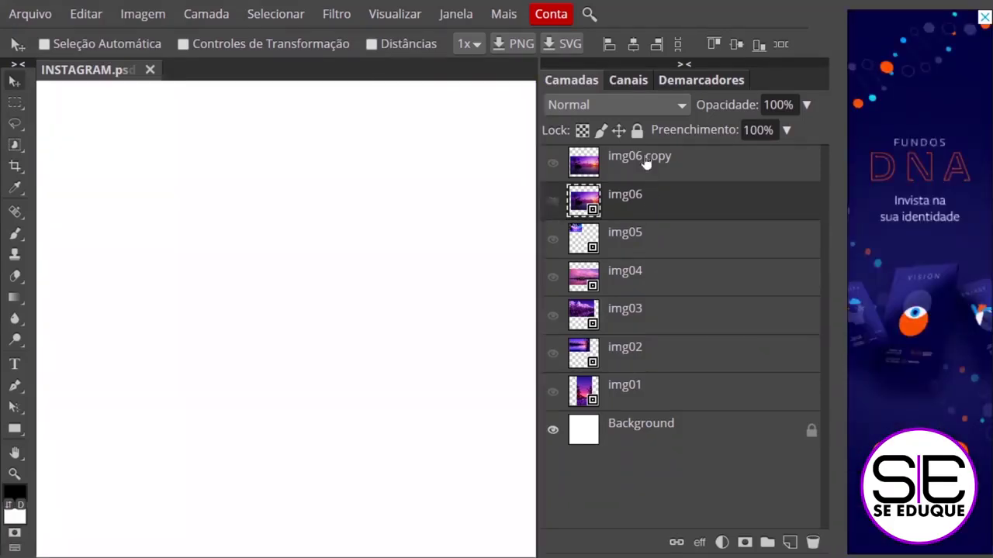
click(637, 165)
key(Delete)
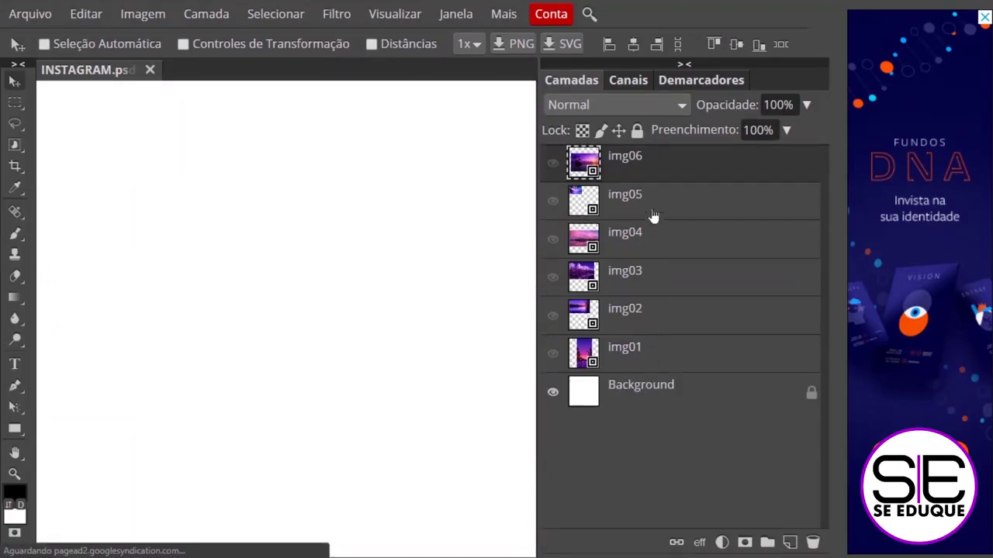
- Group layers img06 through img01 into a folder named IMGS, check its contents and leave it collapsed
shift+click(645, 358)
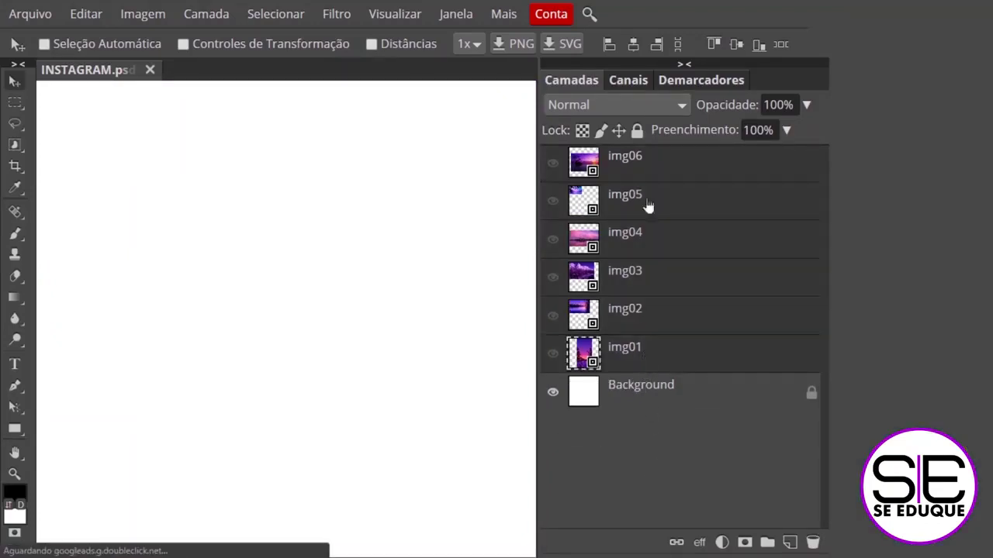
click(641, 161)
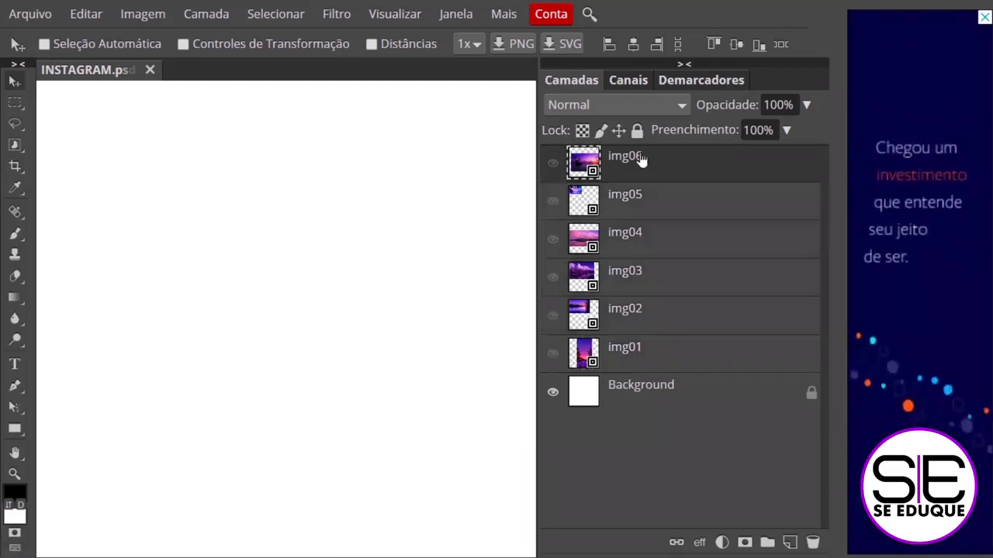
shift+click(632, 358)
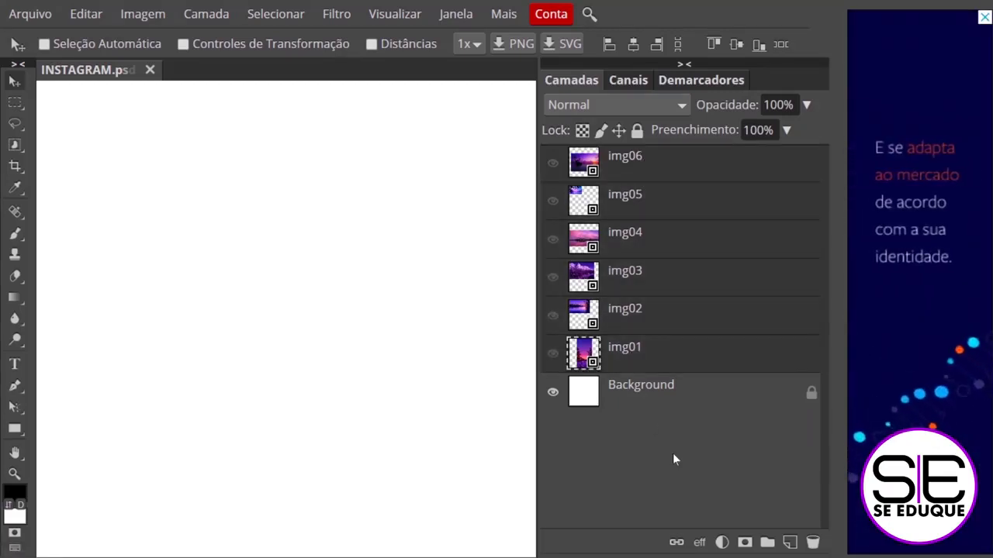
key(ctrl+g)
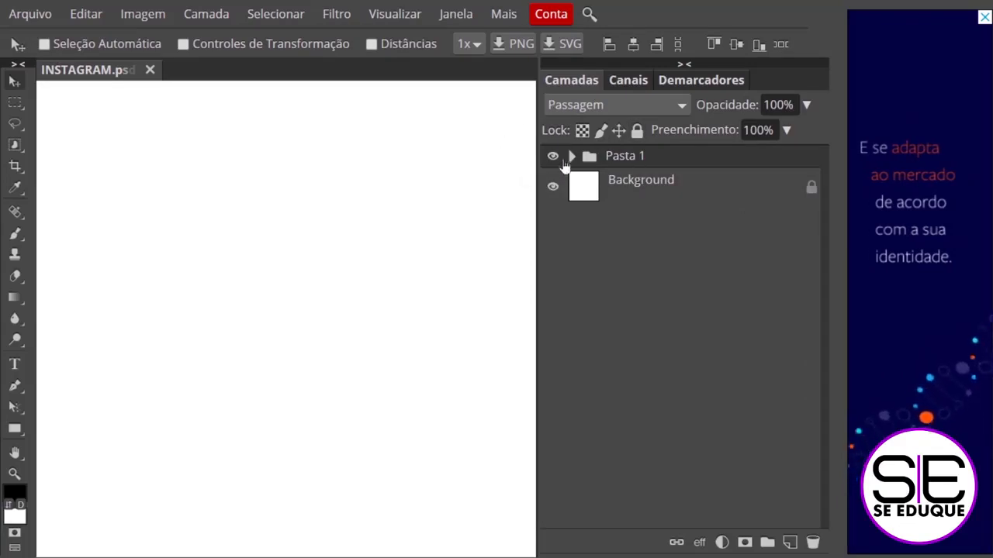
double_click(633, 159)
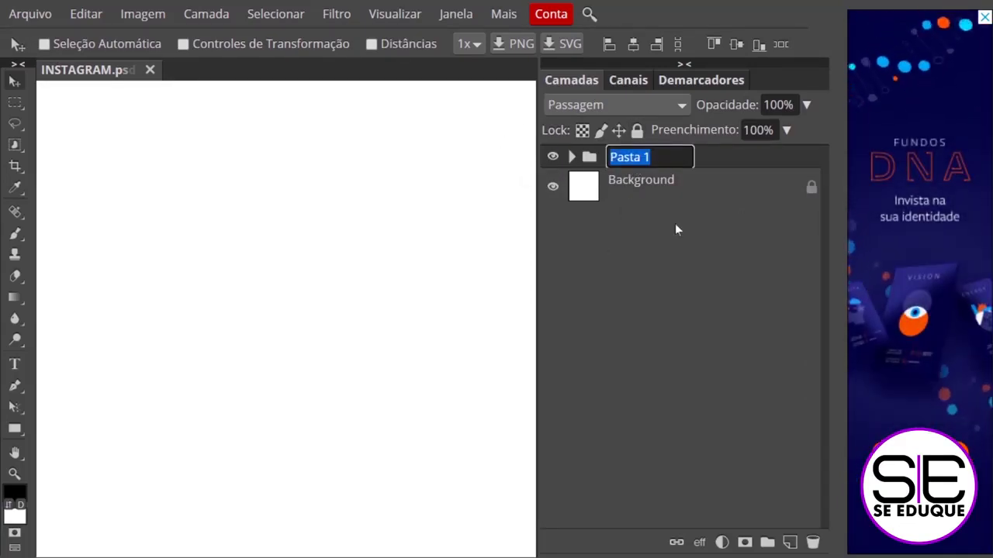
text(IMGS)
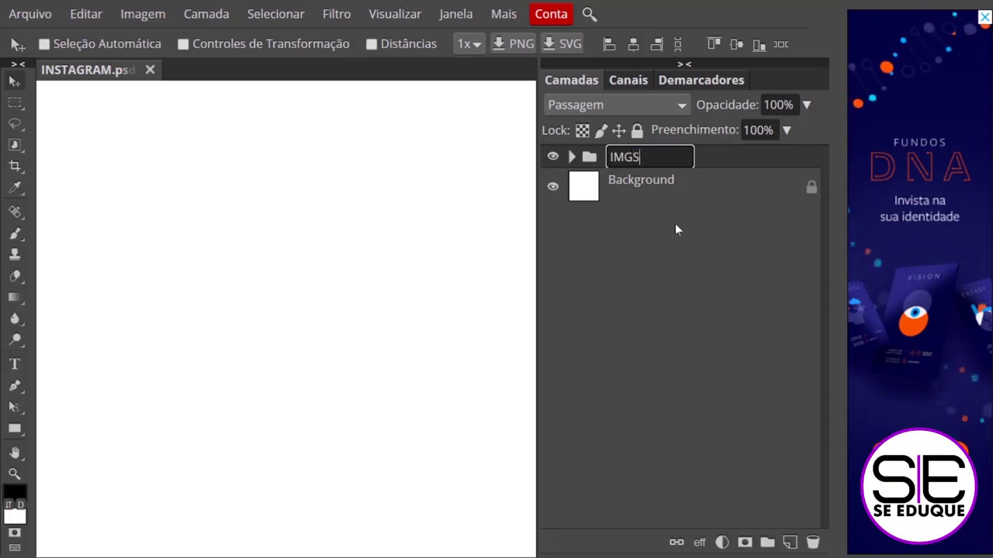
key(Return)
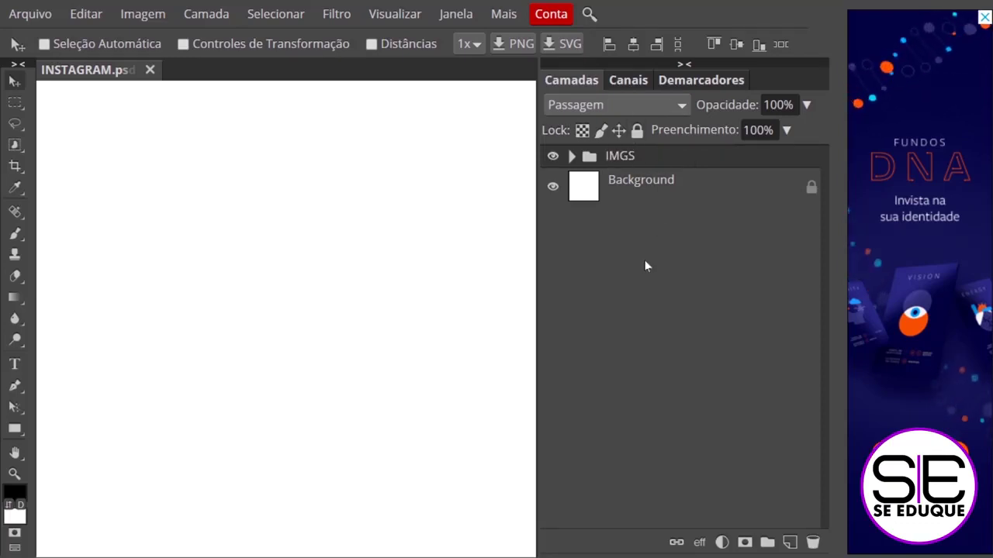
click(571, 157)
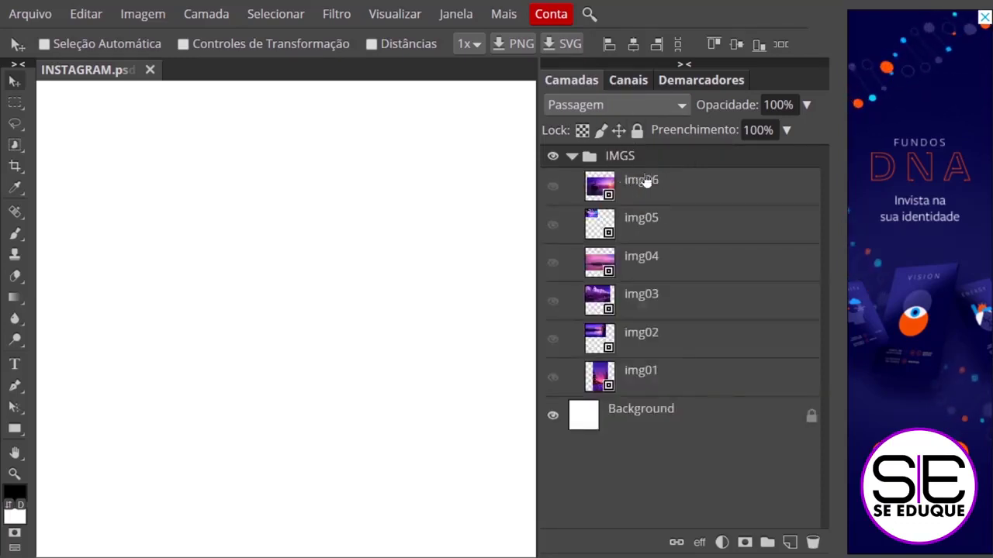
click(571, 157)
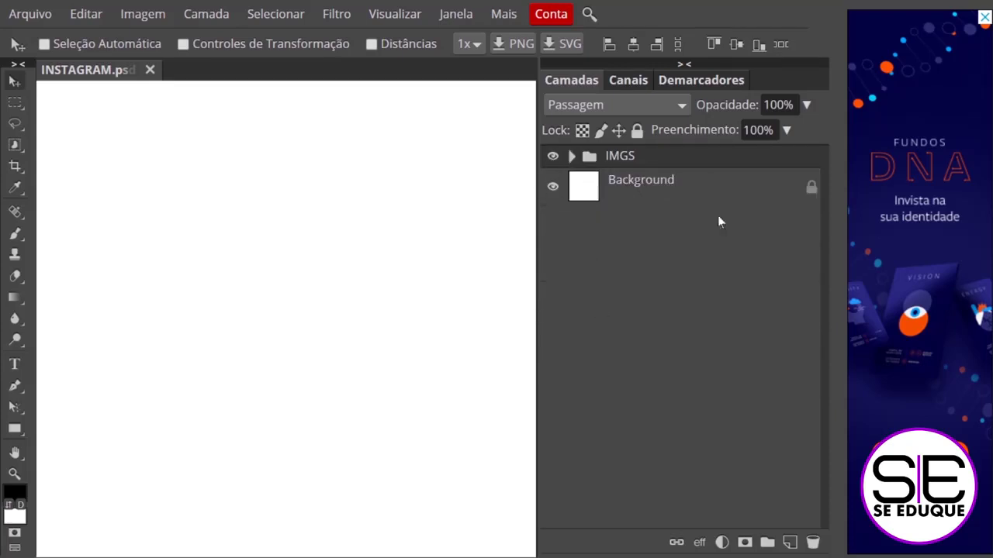
- Add an empty layer directly above Background, and briefly hide Background to check the new layer's transparency
key(ctrl+0)
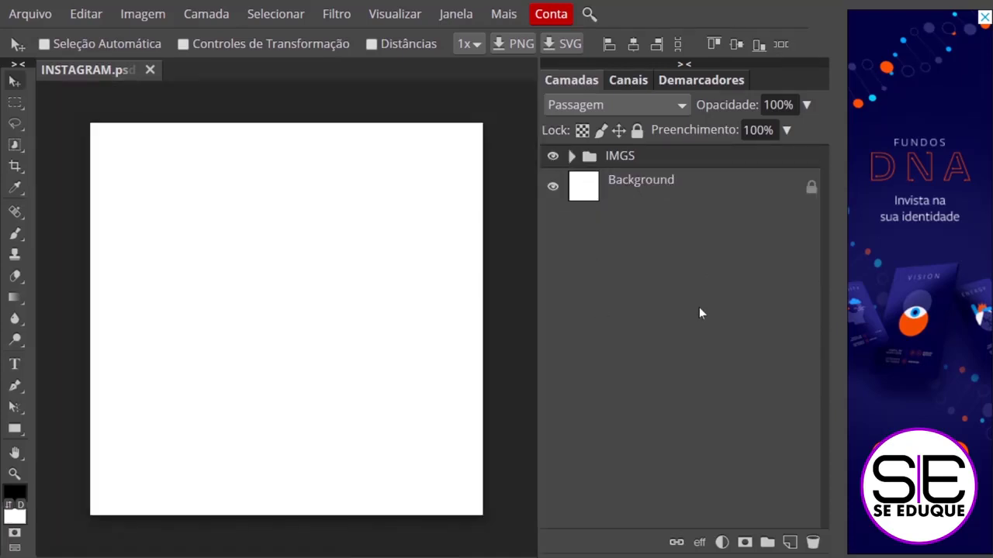
drag(535, 297, 643, 269)
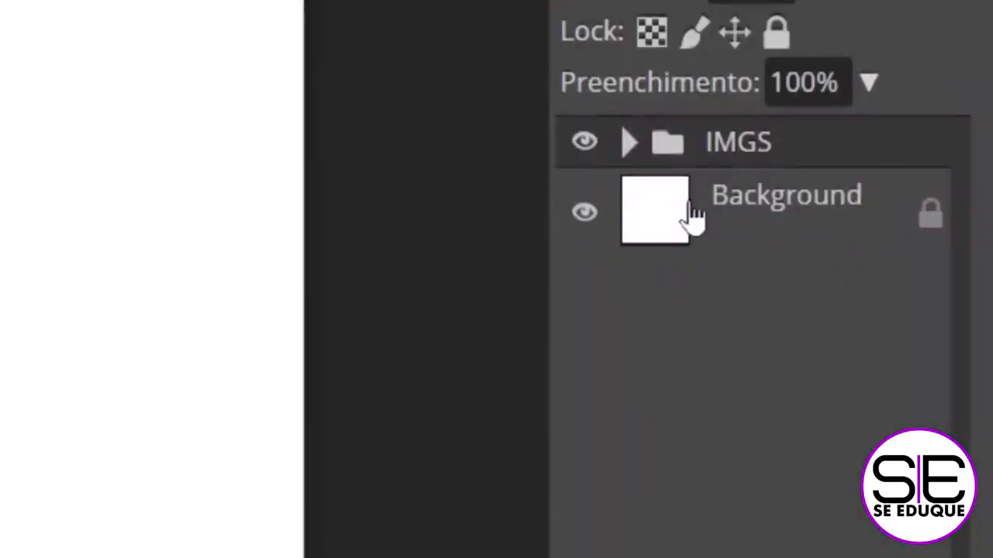
click(702, 246)
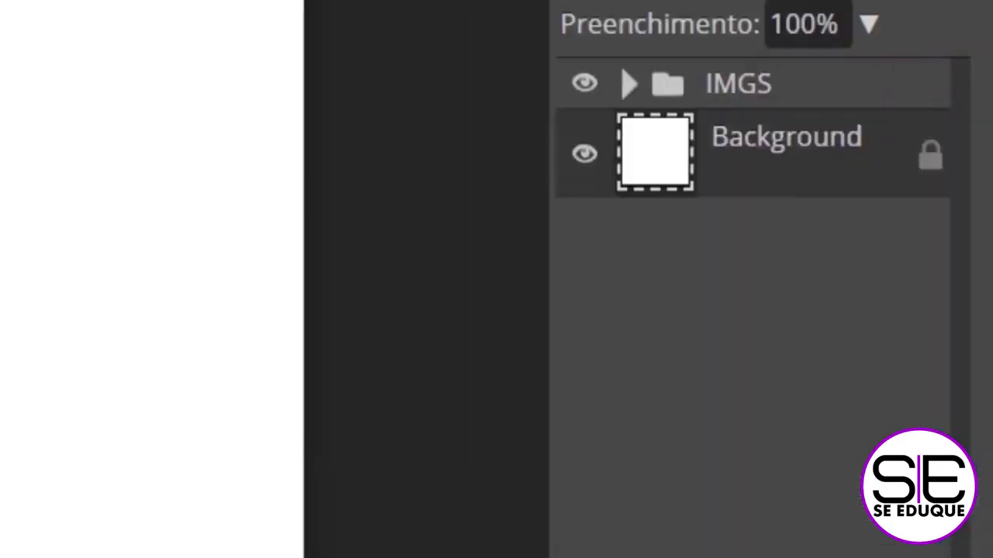
click(806, 519)
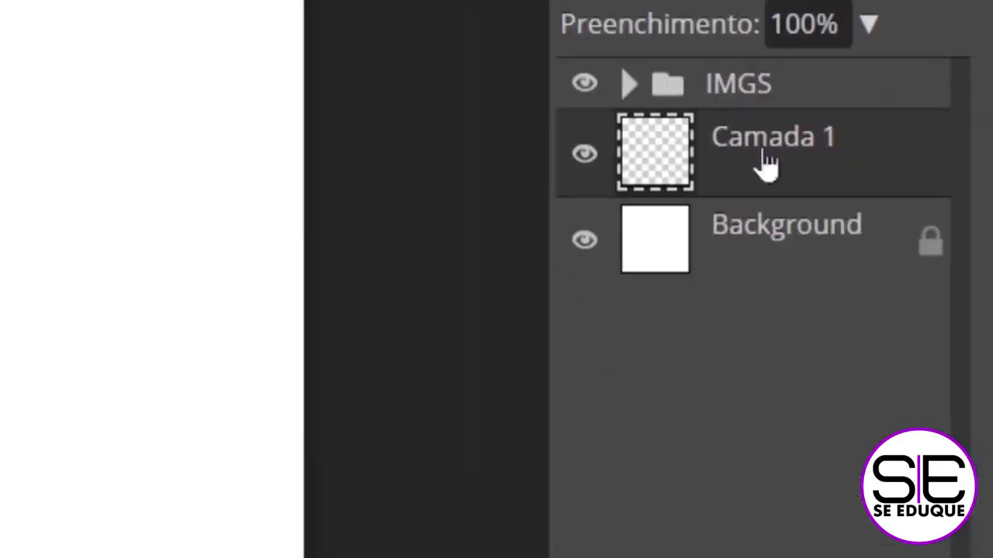
click(585, 240)
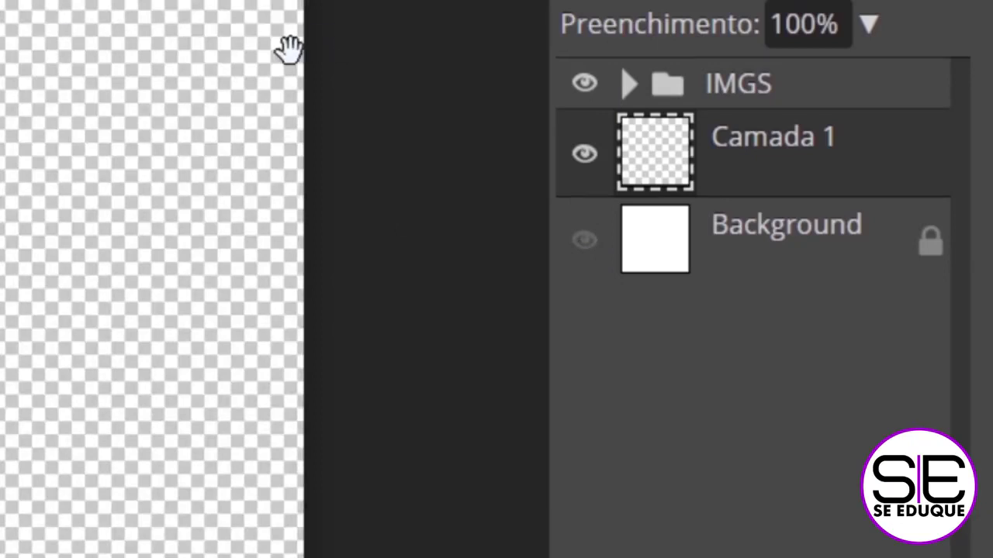
click(585, 242)
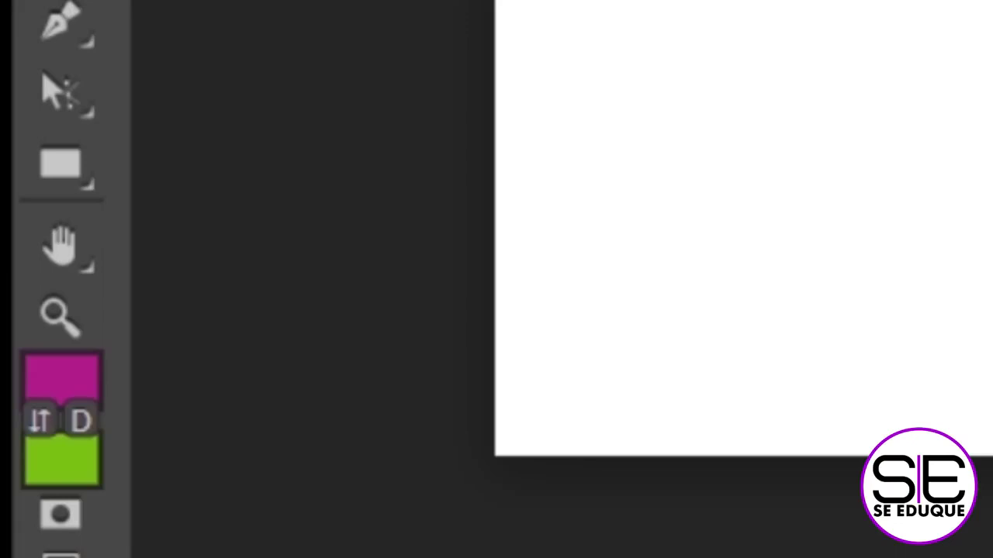
- Reset the foreground and background colours to default black and white and try swapping them, finishing with black in the foreground
key(x)
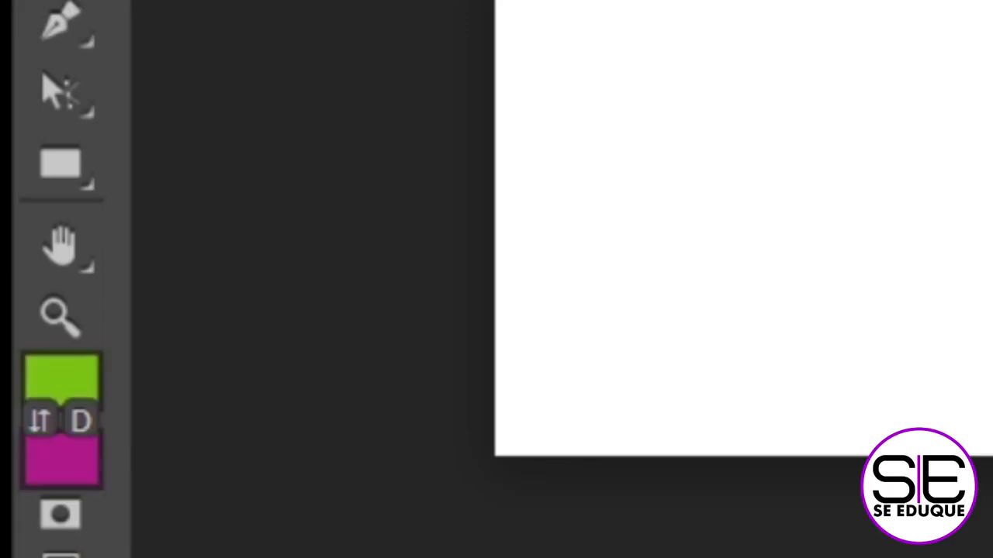
key(d)
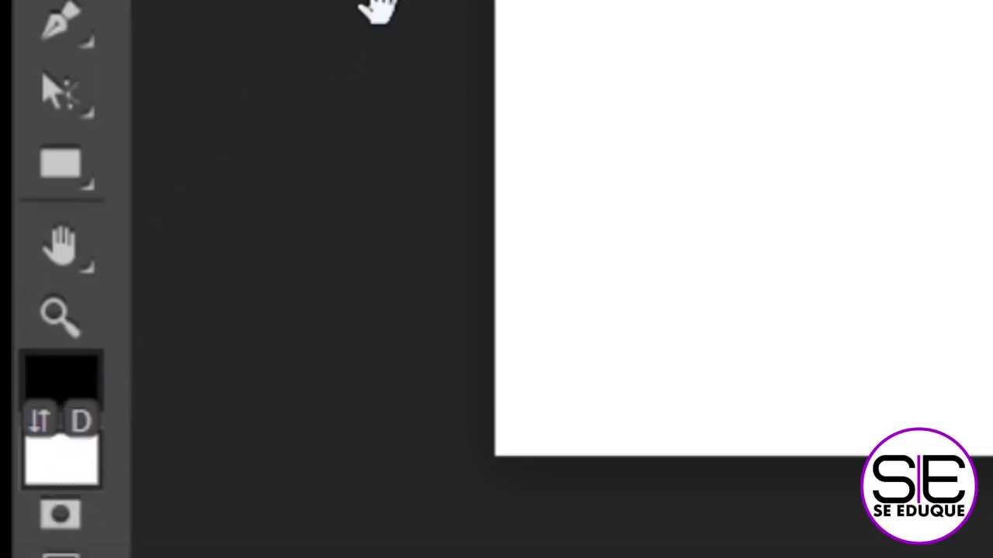
key(x)
key(x)
key(x)
key(x)
key(x)
key(x)
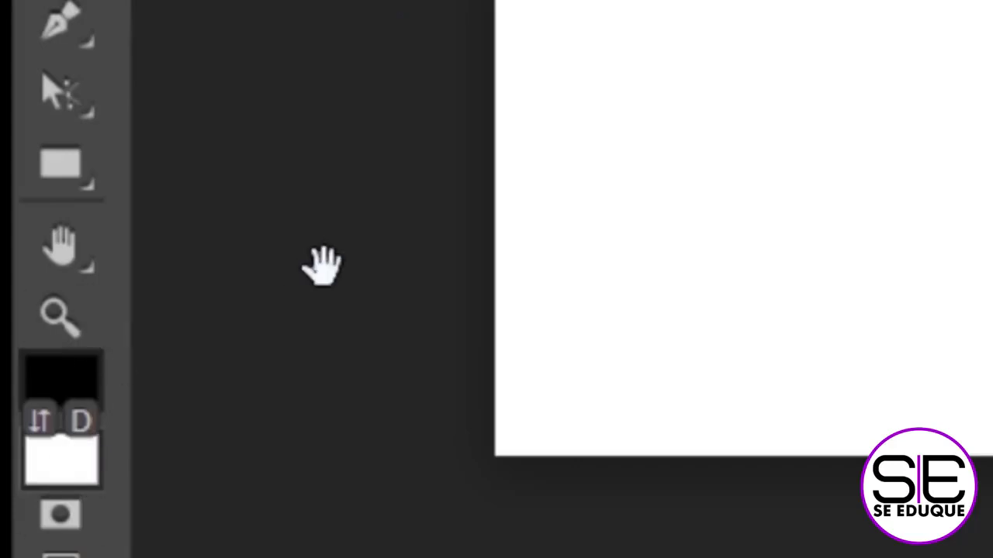
key(x)
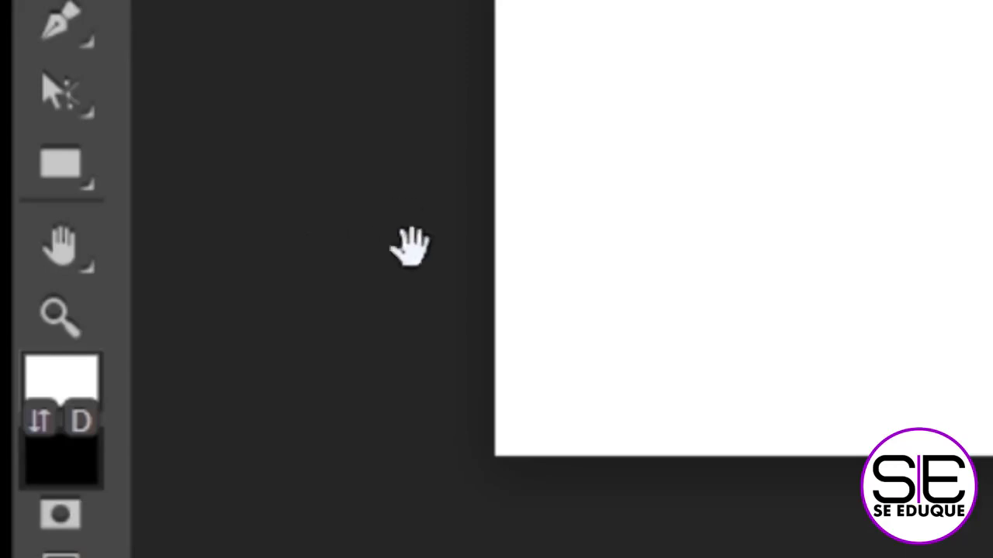
key(x)
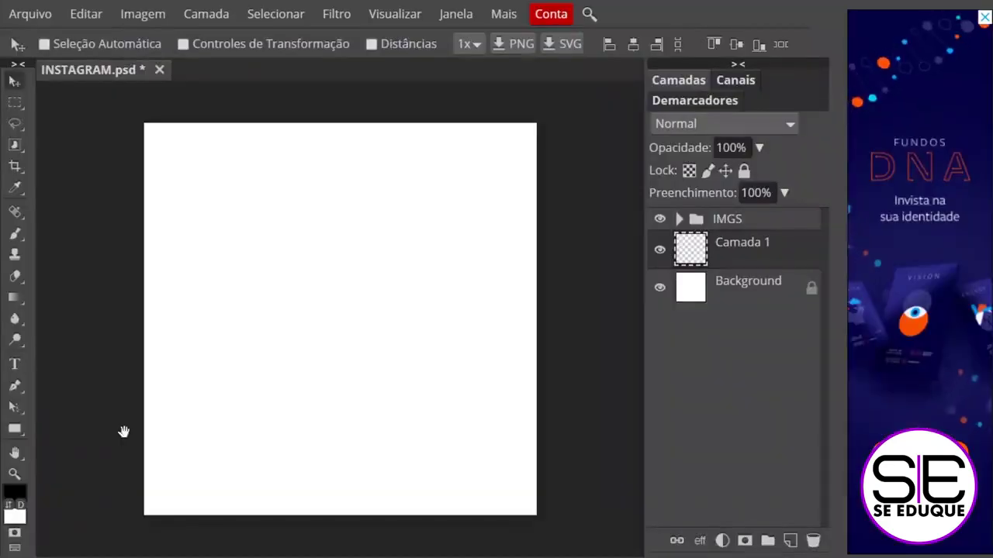
- Hide Background and fill Camada 1 alternately with the white background and black foreground colours, finishing with black
click(660, 289)
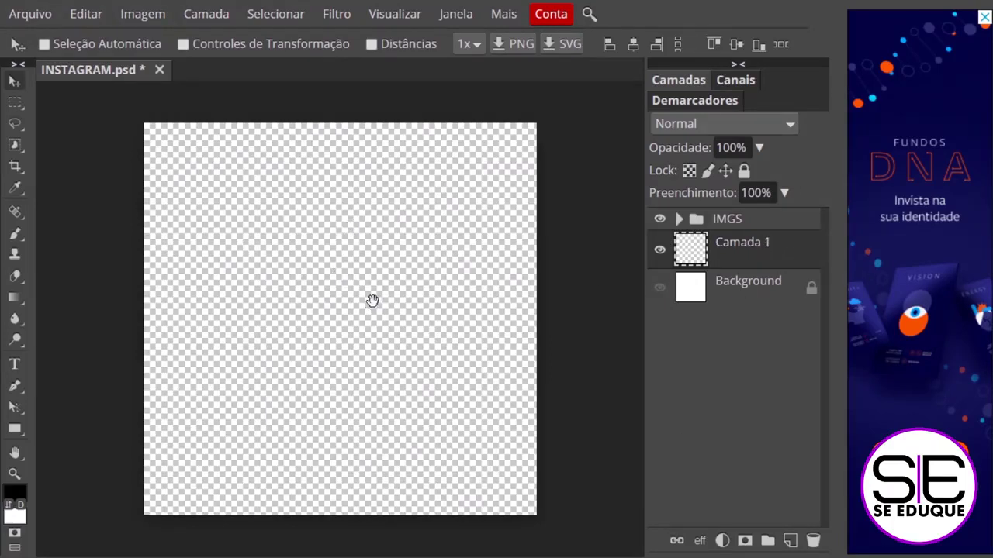
key(ctrl+BackSpace)
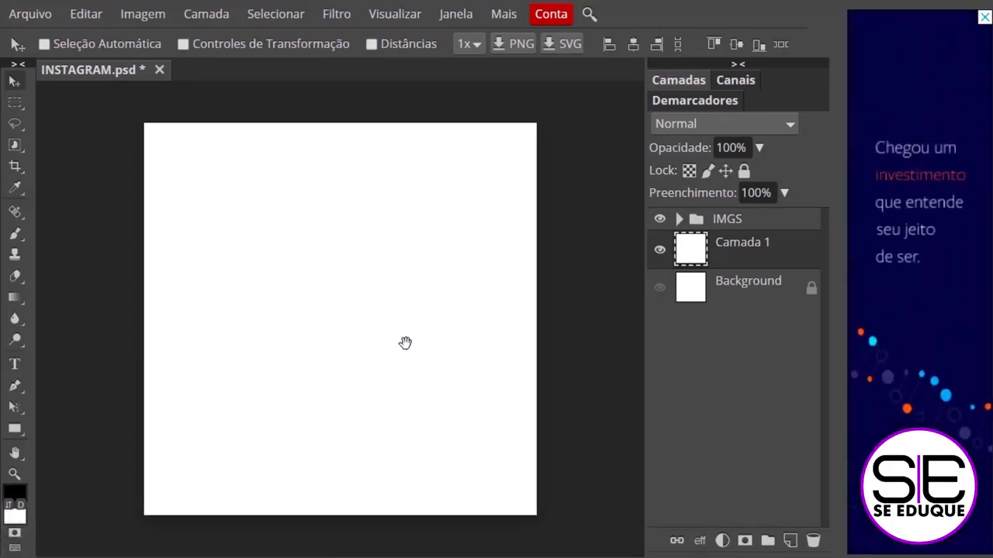
key(alt+BackSpace)
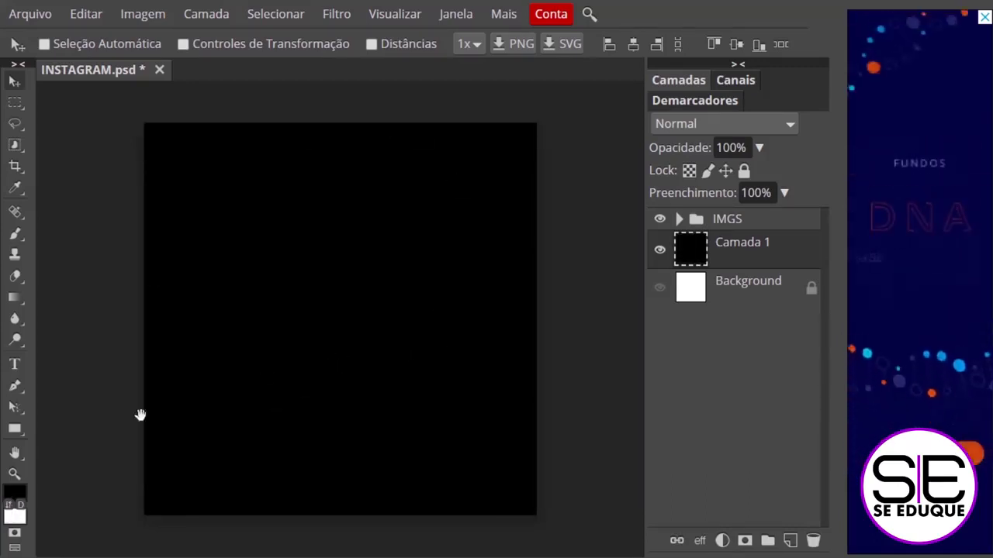
key(ctrl+BackSpace)
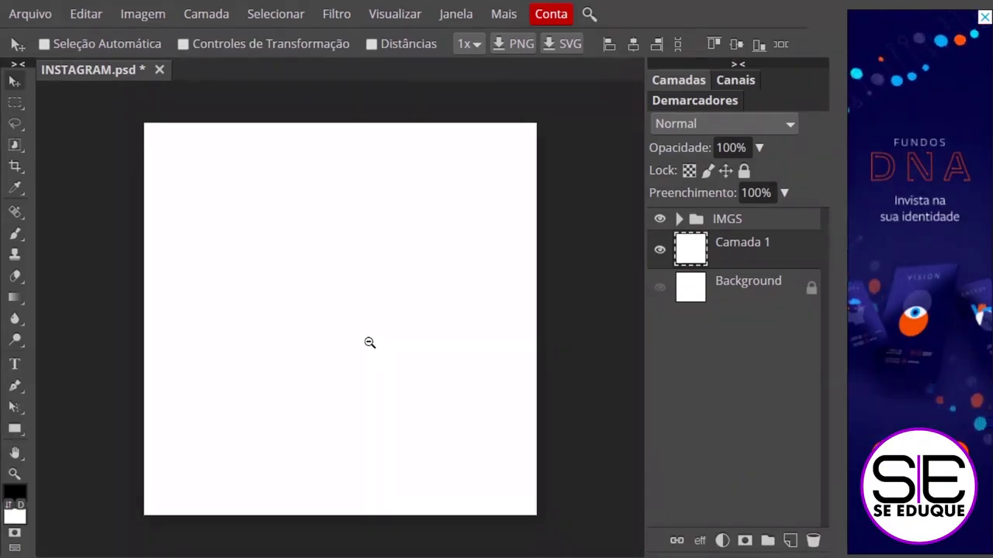
key(alt+BackSpace)
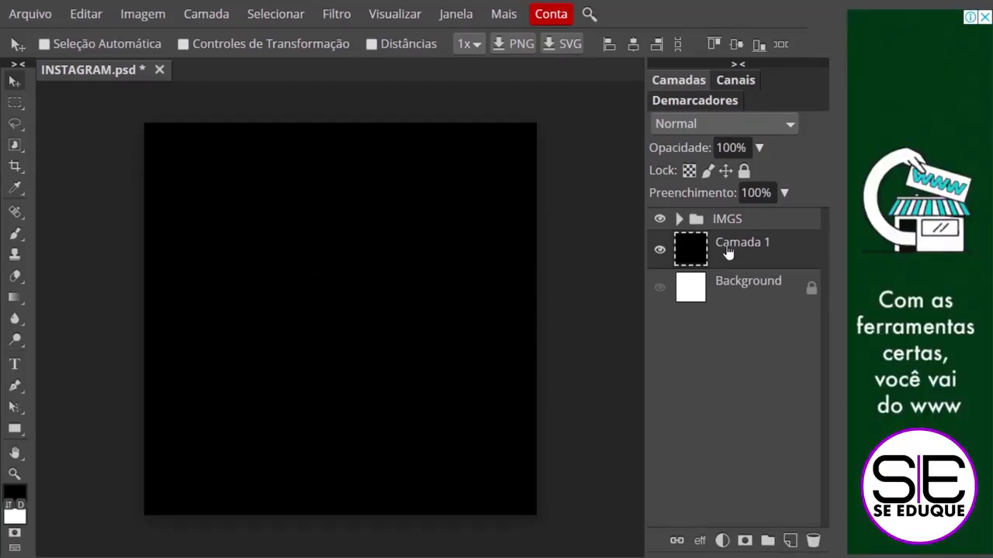
- Try rotating Camada 1 about its centre by about -16.4° with free transform, and discard the rotation
key(ctrl+alt+t)
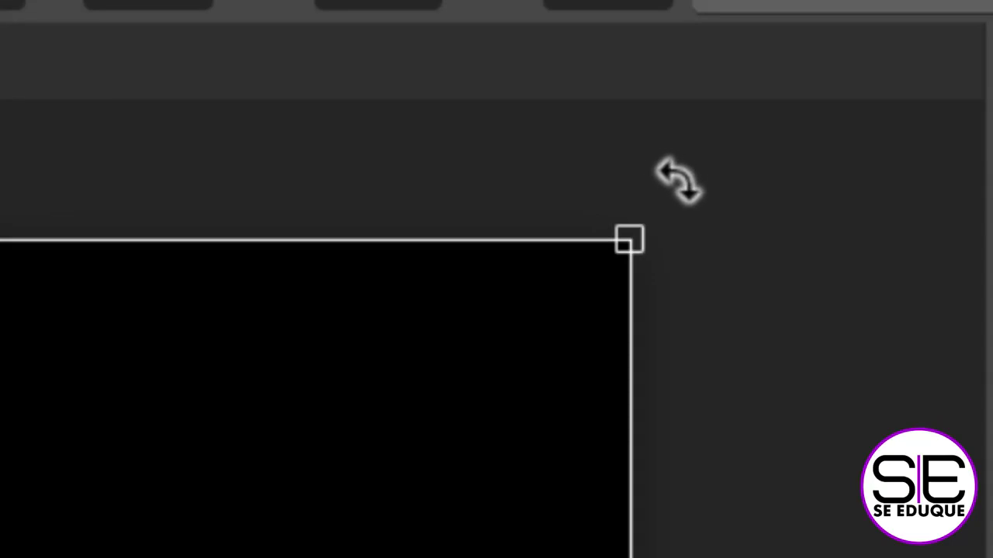
drag(693, 168, 462, 94)
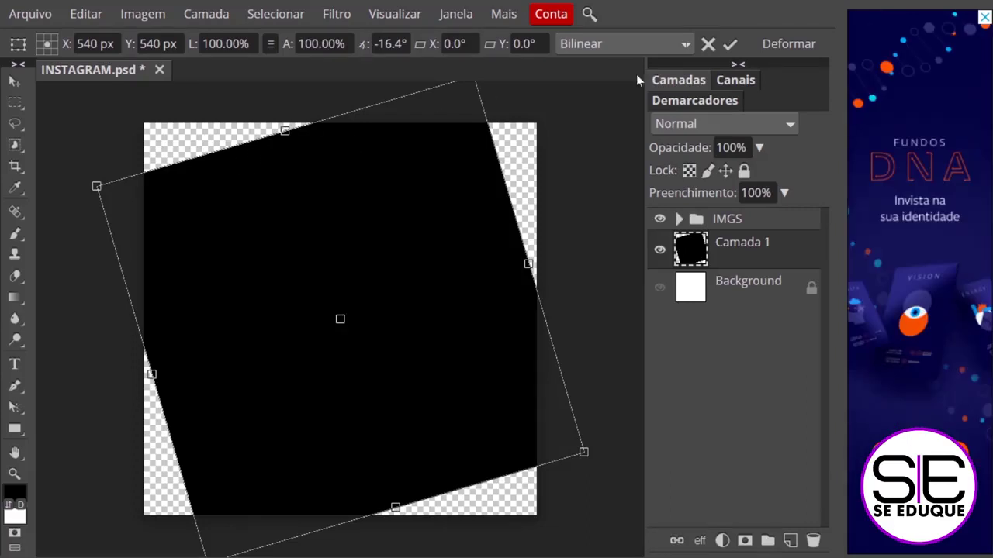
click(709, 44)
- Try rotating Camada 1 with free transform around a pivot moved to about X 390 px, Y 145 px, and discard the transform
key(ctrl+t)
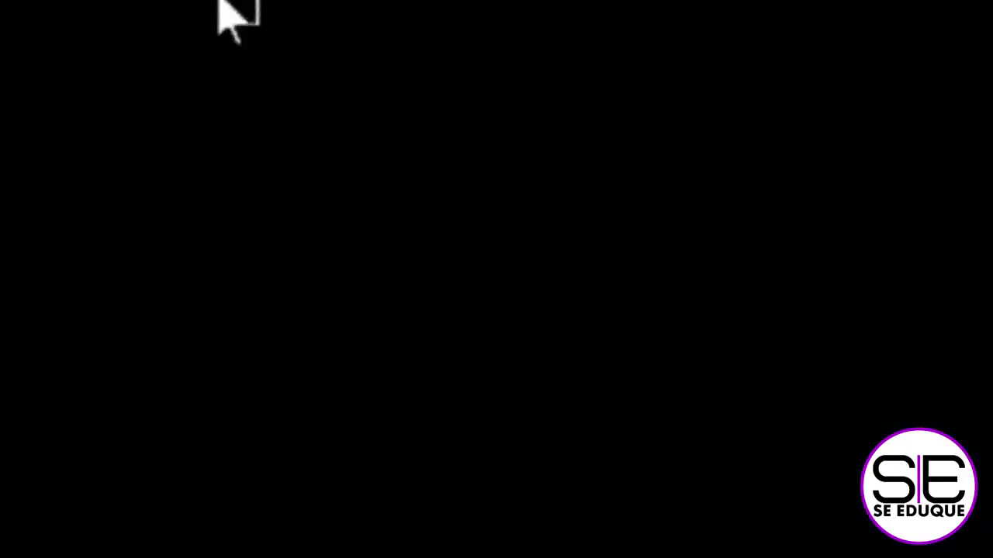
drag(217, 0, 724, 348)
drag(549, 94, 464, 278)
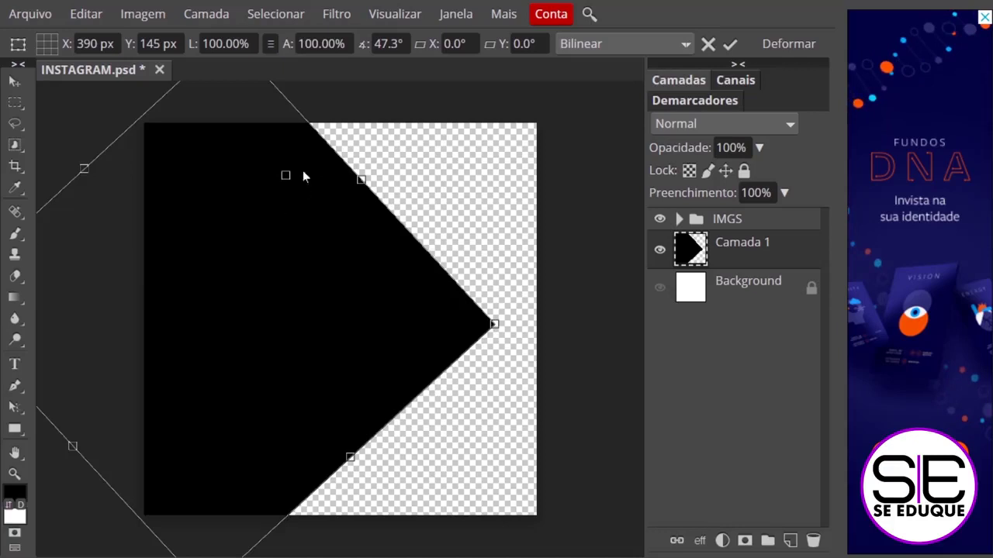
drag(513, 332, 567, 240)
key(Escape)
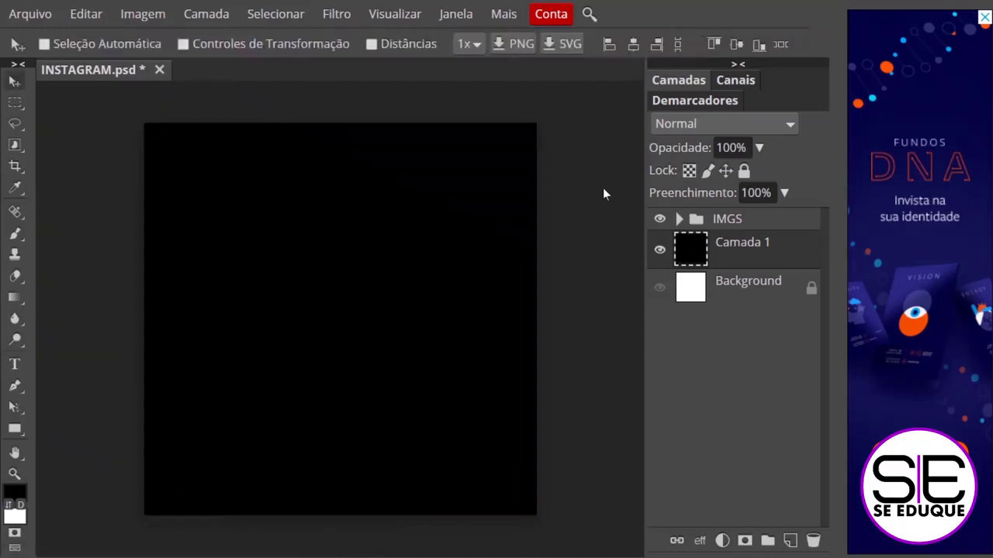
- Start a free transform on Camada 1 and try several corners as its reference point, finishing with the upper-left corner
key(alt+ctrl+t)
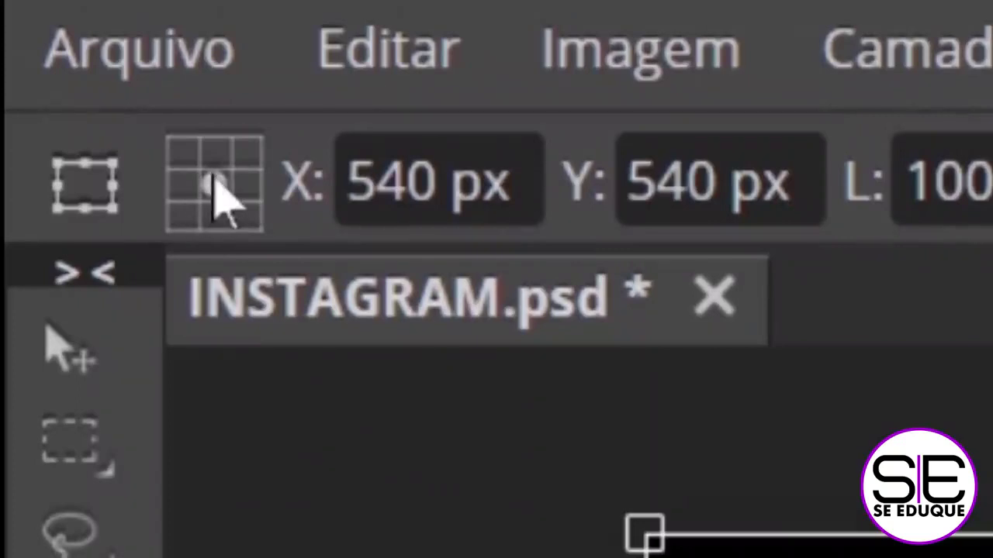
click(246, 220)
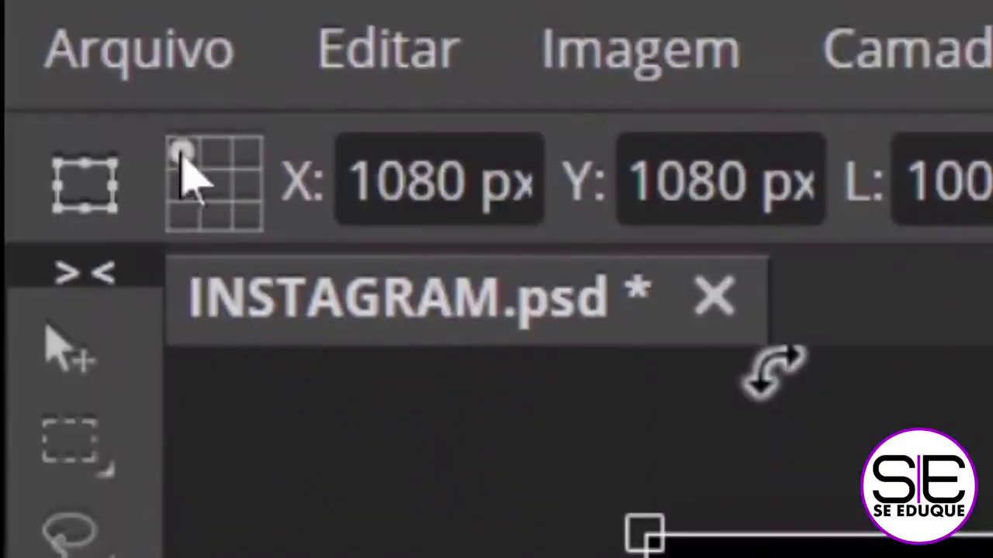
click(40, 37)
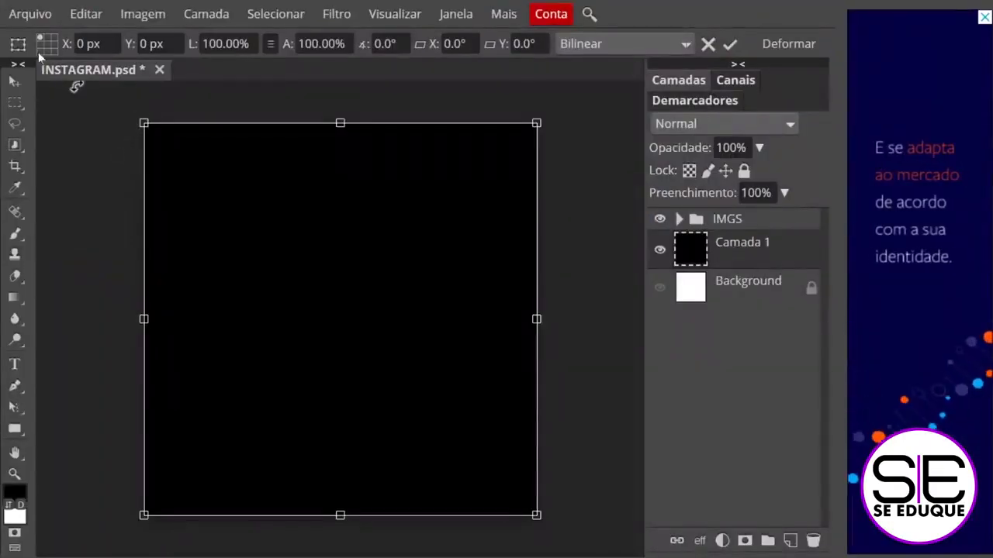
click(40, 51)
click(54, 37)
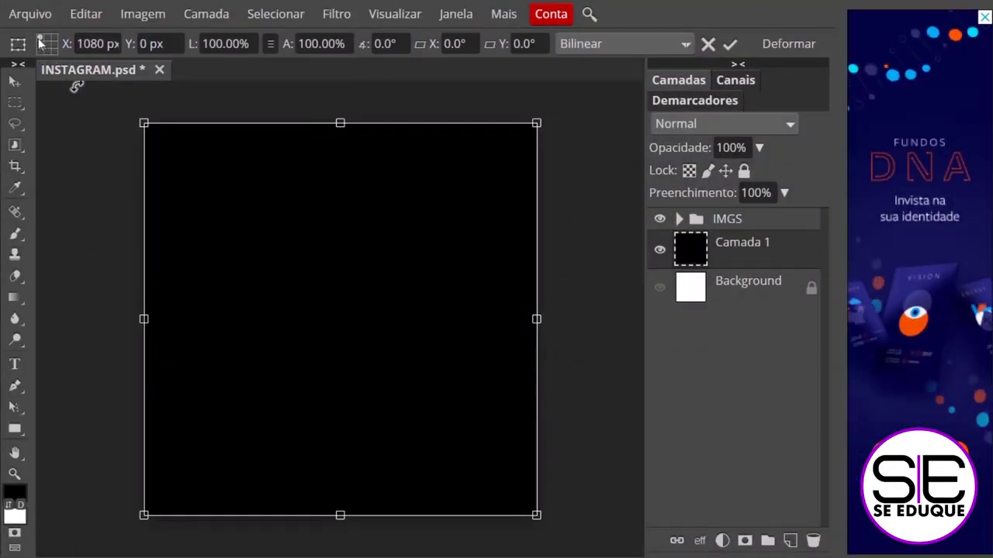
click(40, 37)
drag(543, 506, 186, 168)
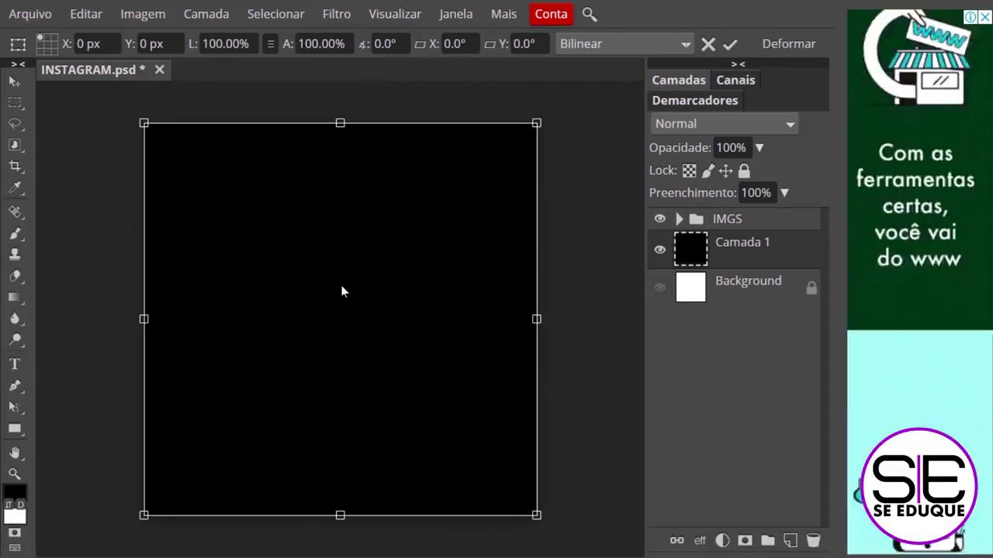
- Scale Camada 1 to 50% with width and height linked, anchored at its upper-left corner, and apply the transform
click(271, 44)
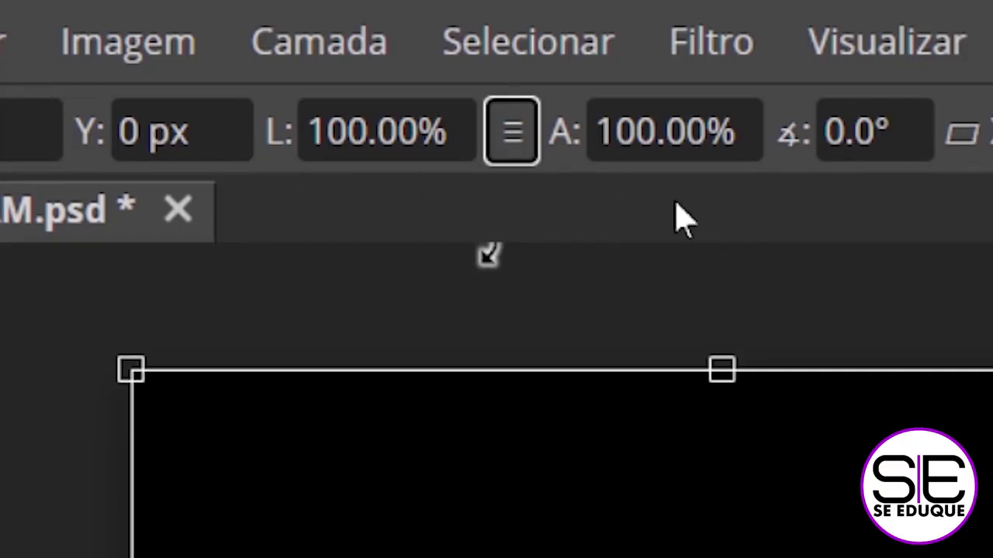
click(514, 133)
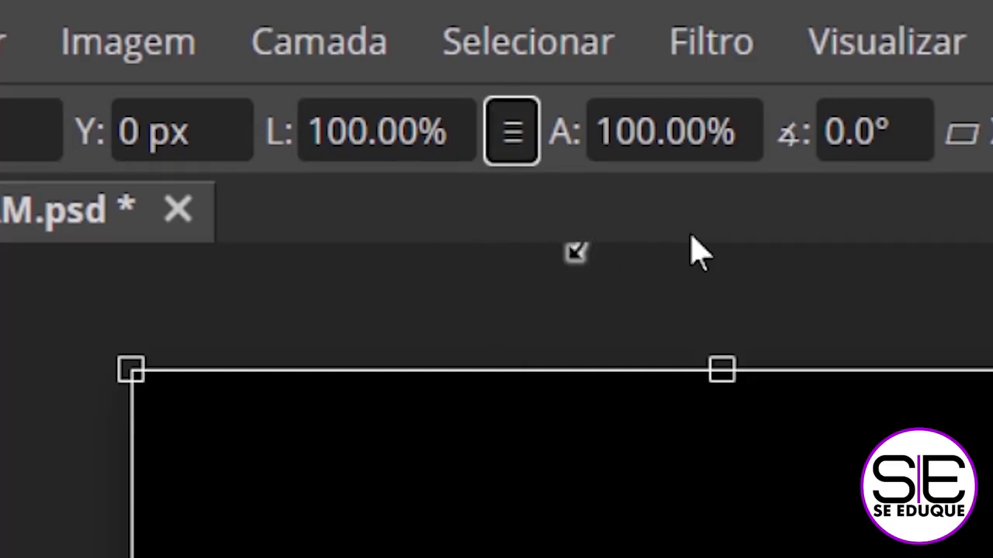
click(519, 143)
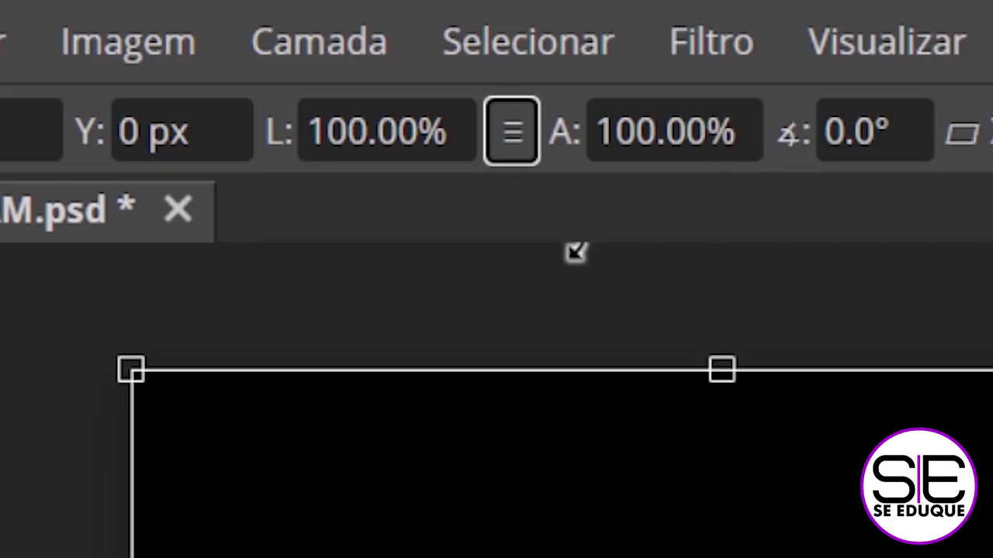
click(388, 132)
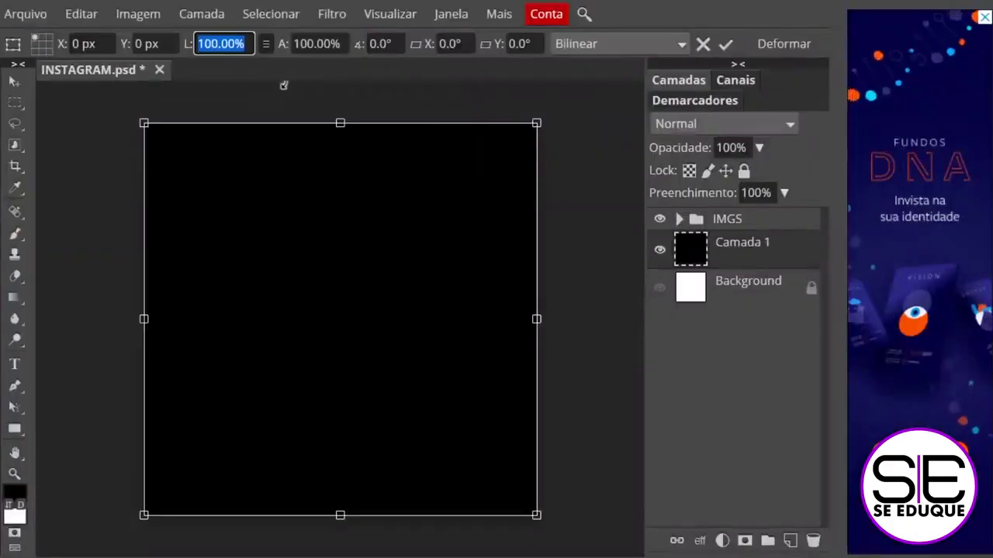
text(50)
key(Return)
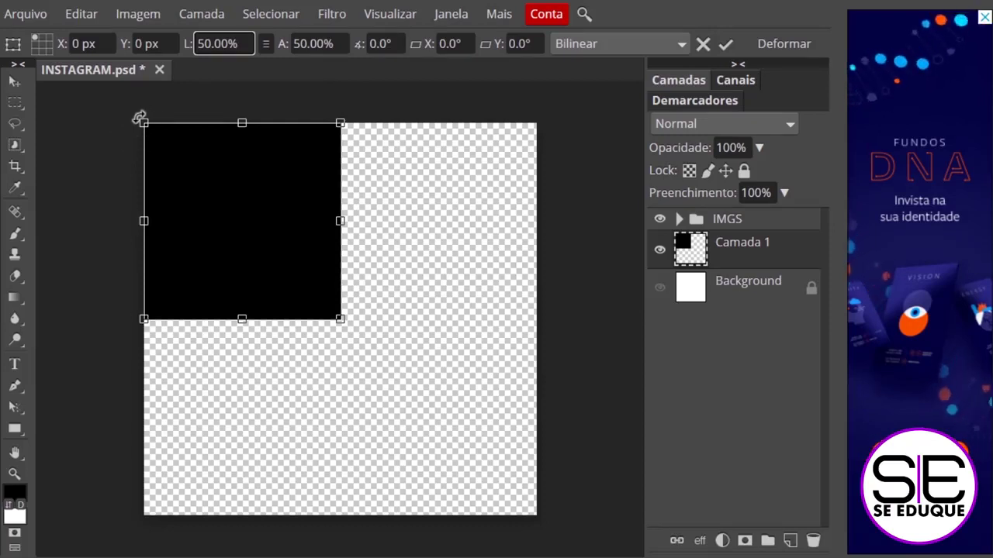
click(725, 45)
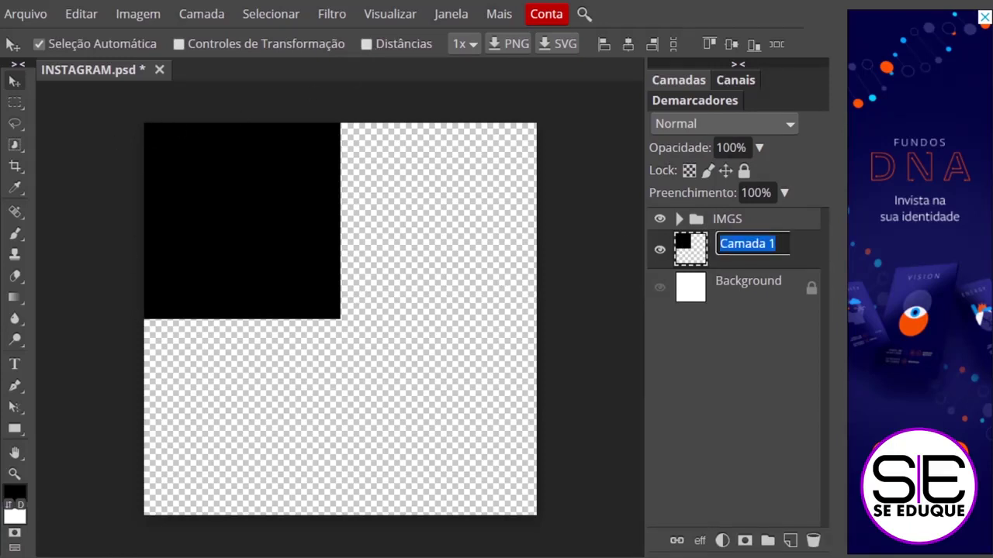
- Rename layer Camada 1 as RET1
text(RET)
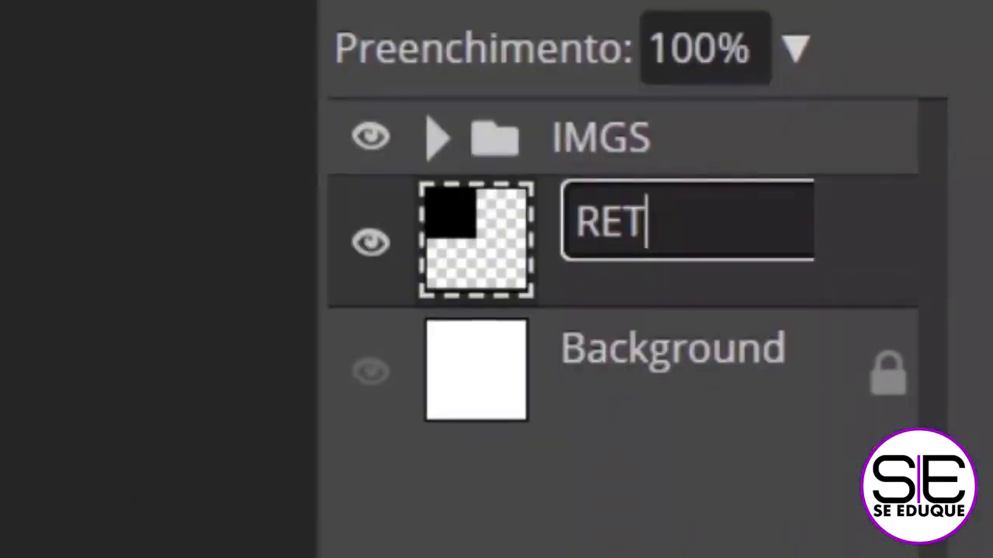
text(1)
key(Return)
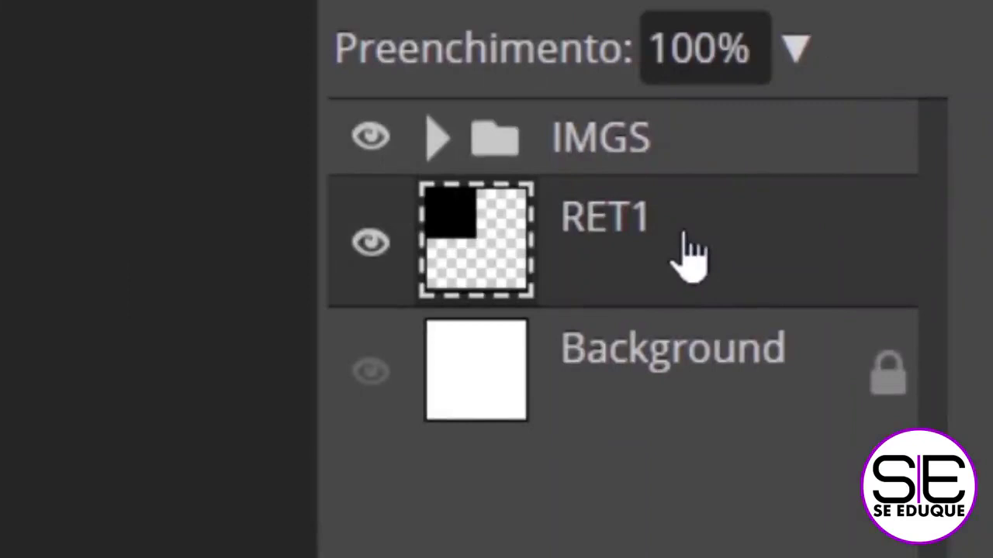
- Duplicate layer RET1 and rename the copy as RET2
key(ctrl+j)
double_click(697, 235)
drag(697, 233, 717, 214)
double_click(712, 225)
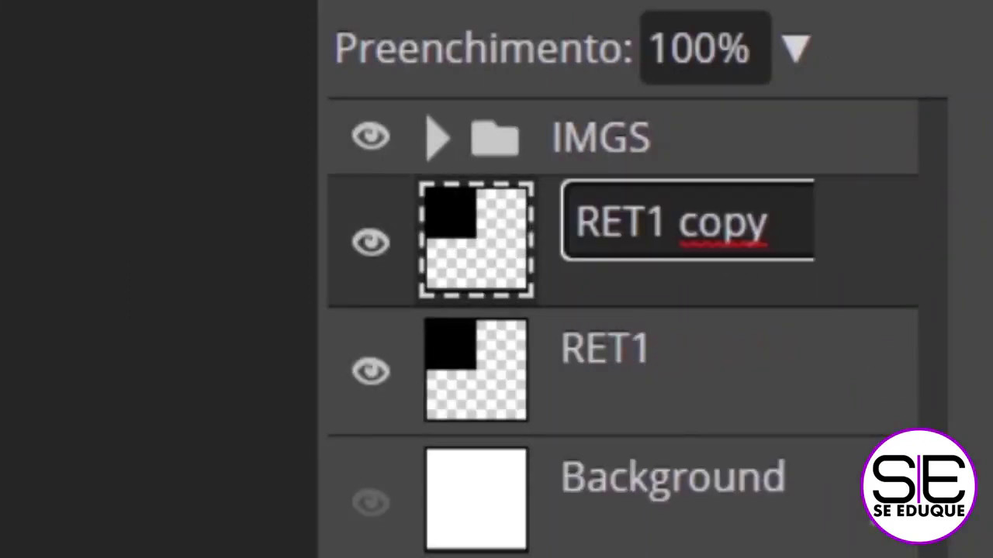
text(RET)
text(2)
key(Return)
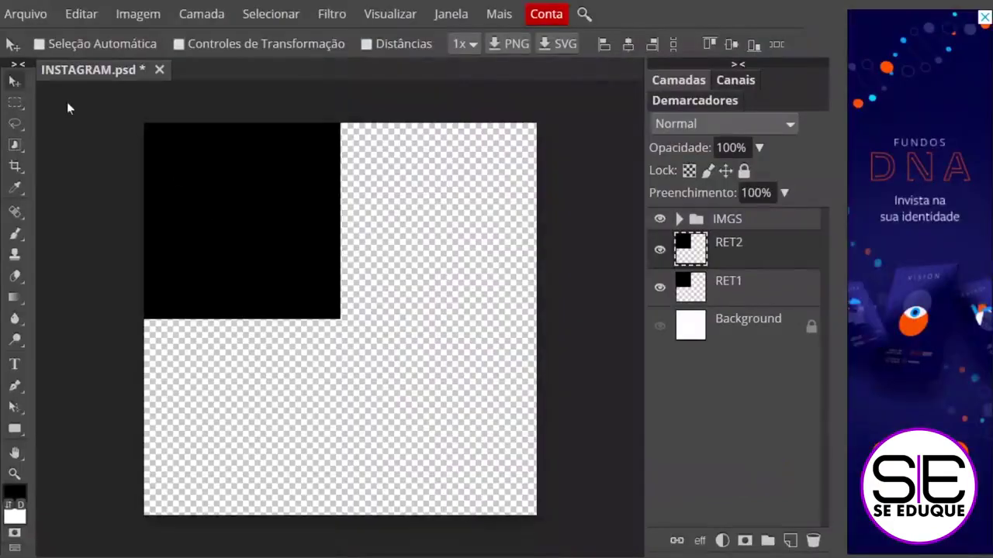
- Move RET2's black square to the upper-right quarter of the canvas, and briefly hide it to check its position
drag(276, 217, 502, 216)
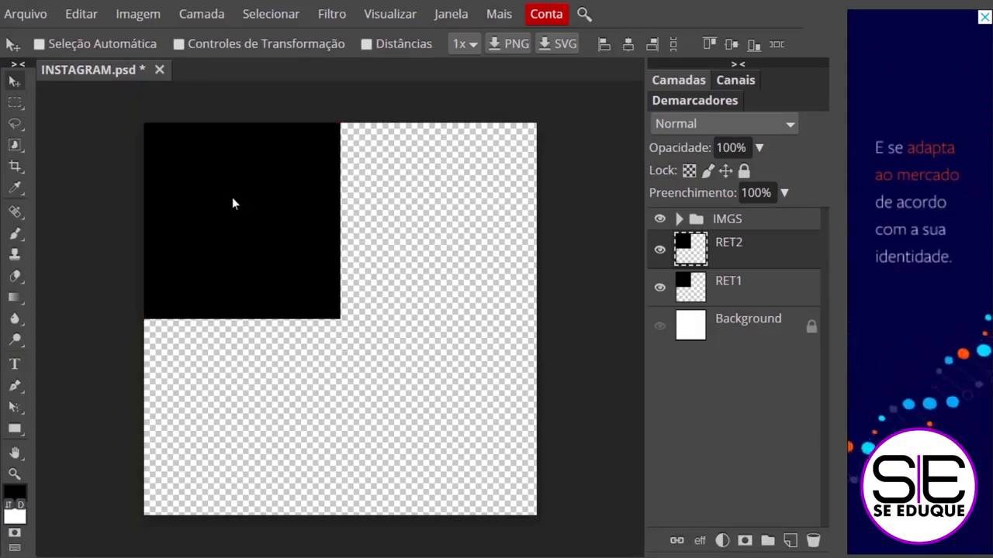
drag(233, 202, 427, 238)
click(659, 249)
click(659, 249)
- Duplicate RET1 and RET2 together and move both copies down into the lower half of the canvas
click(728, 299)
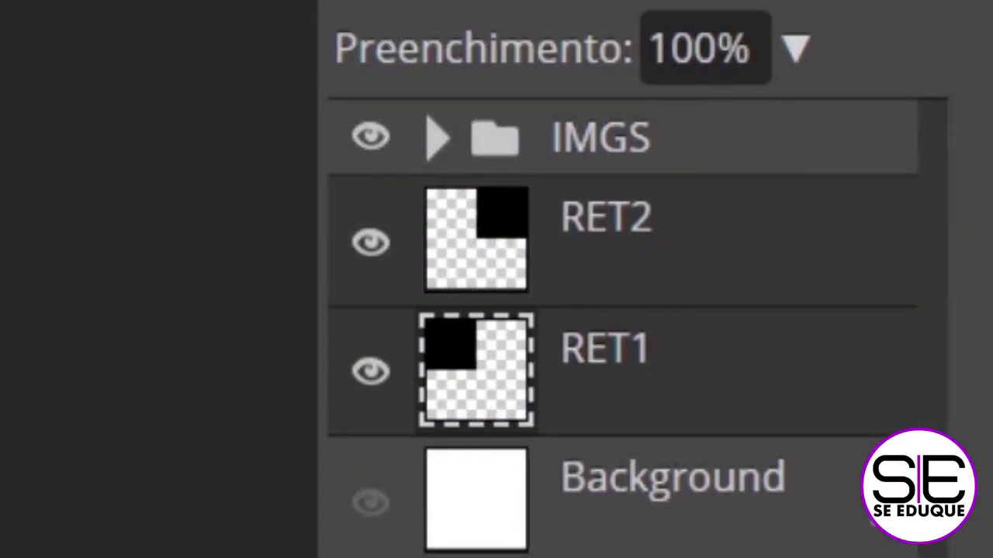
key(ctrl+j)
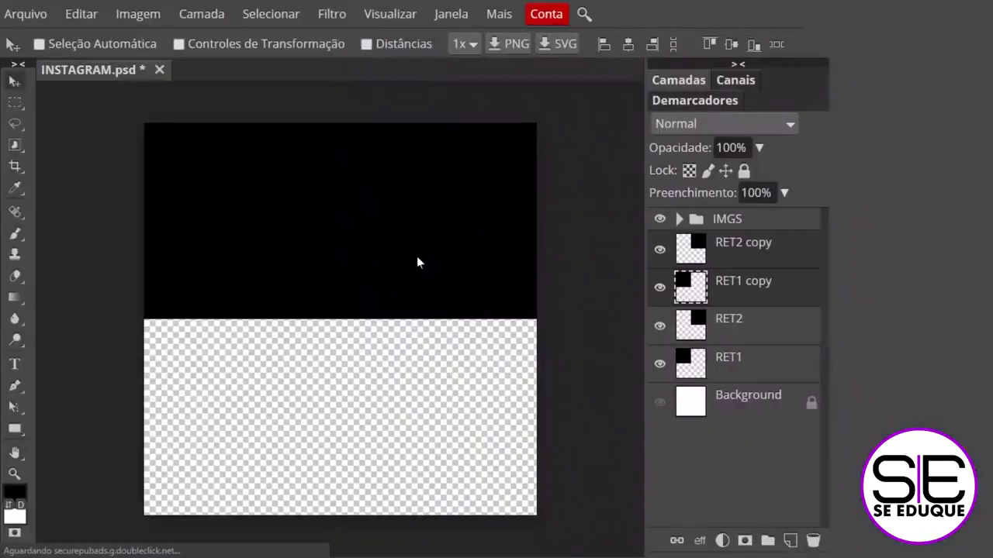
drag(416, 256, 417, 453)
- Hide RET2 copy, RET1 copy and RET2 one after another, and show them again to check which quarter each covers
click(659, 250)
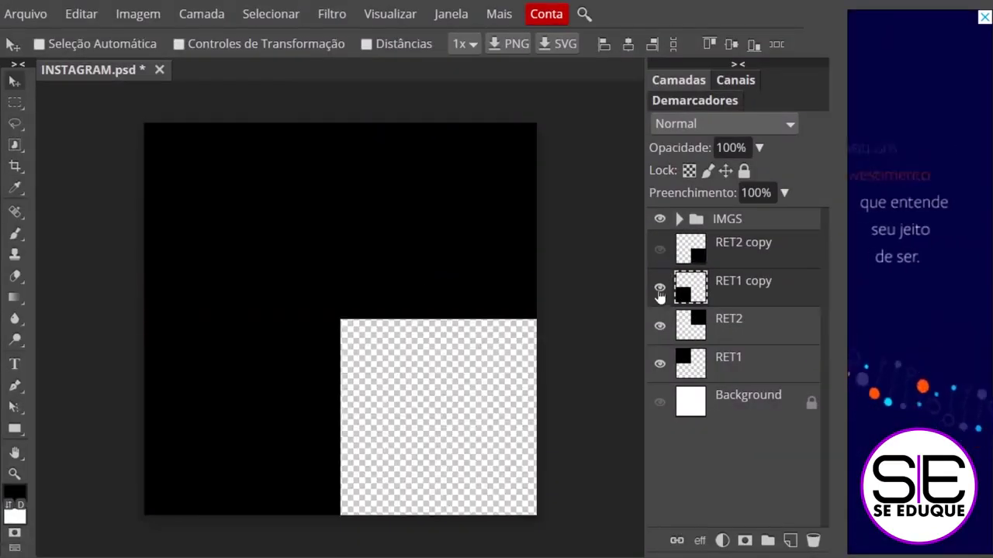
click(659, 288)
click(659, 326)
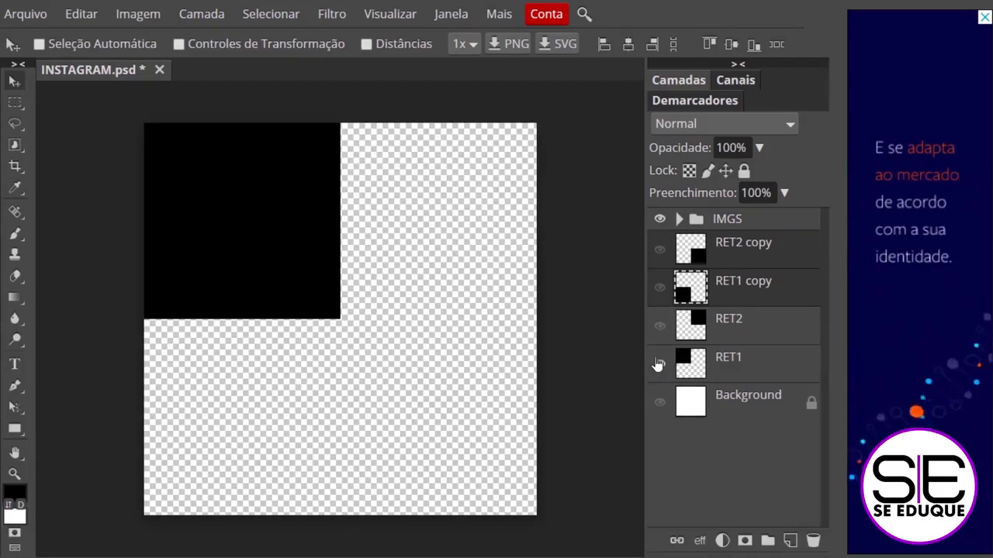
click(659, 325)
click(659, 288)
click(661, 254)
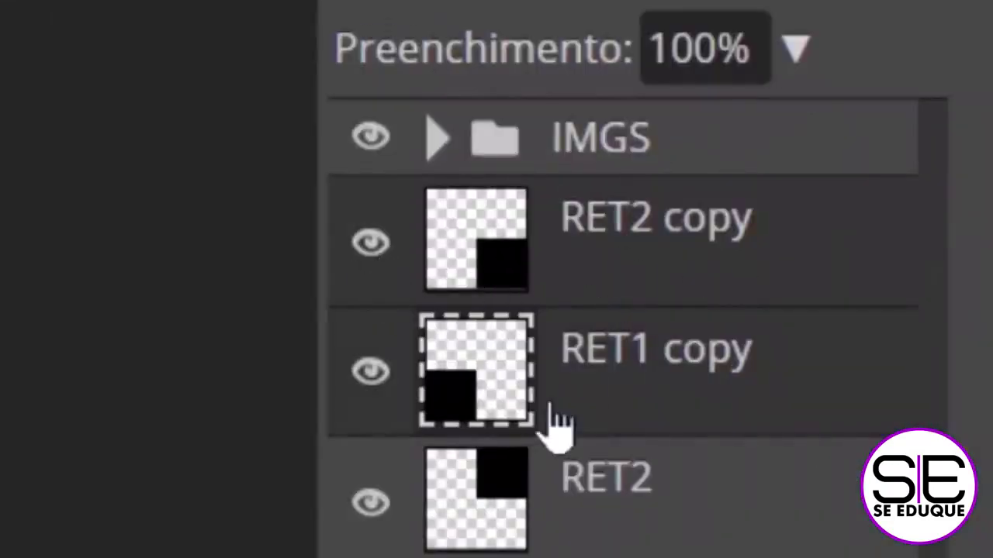
- Rename RET1 copy as RET3 and RET2 copy as RET4, and make both layers visible
click(700, 255)
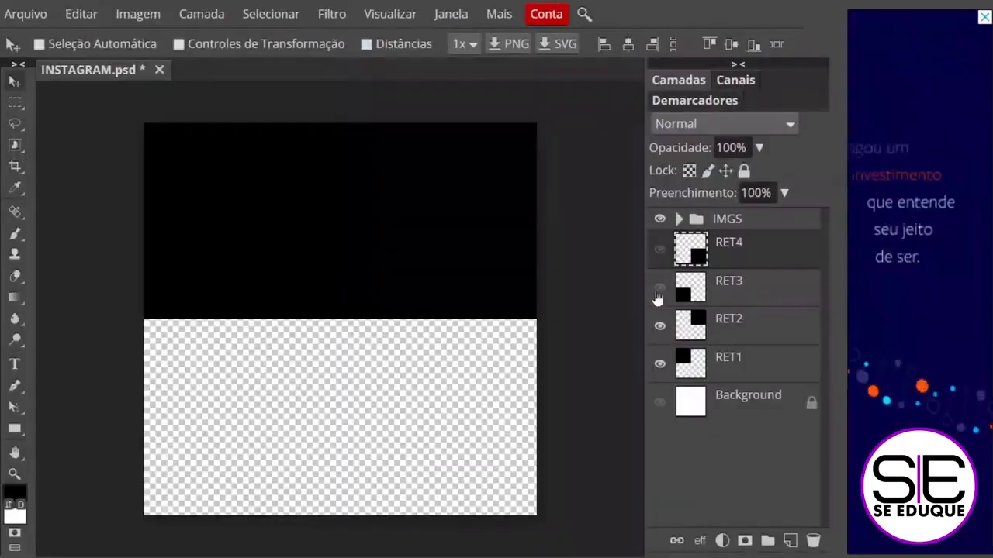
click(659, 288)
click(659, 250)
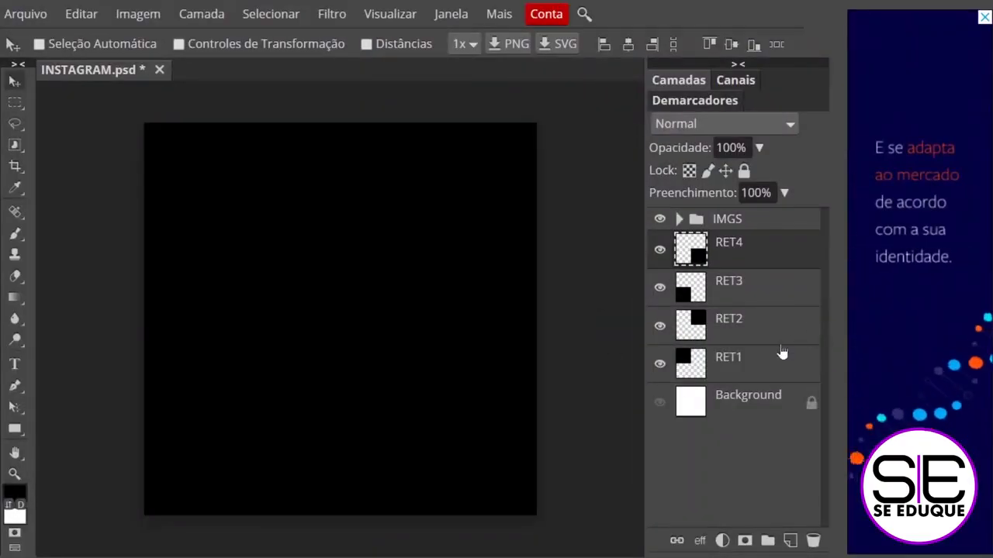
- Check the numbered rectangles by hiding RET4, RET3 and RET2 in turn and showing them again from RET2 to RET4
click(659, 253)
click(660, 288)
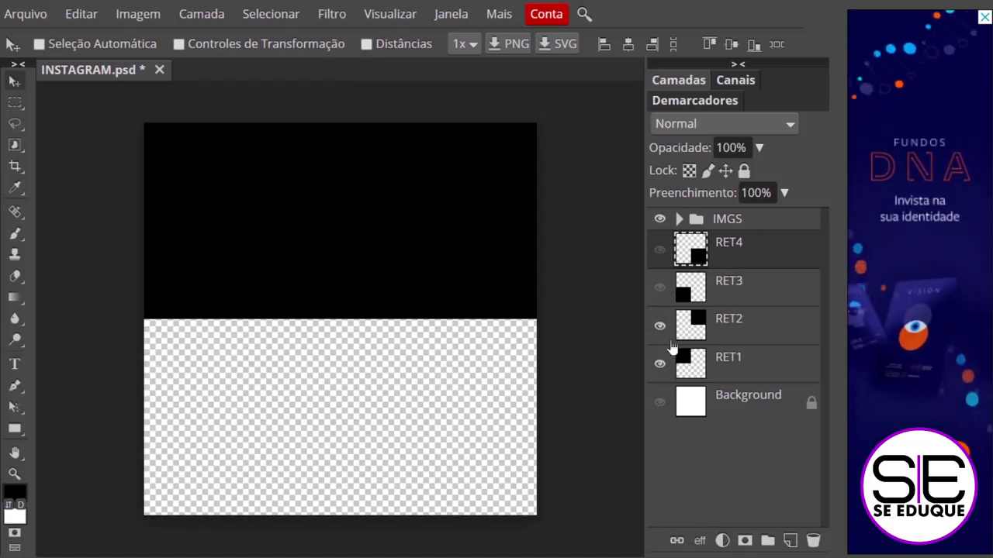
click(659, 326)
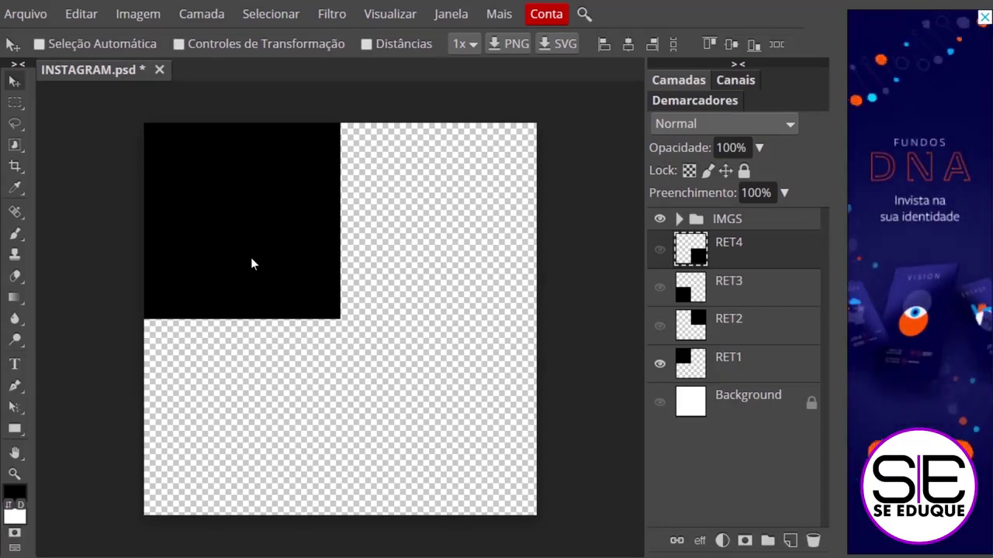
click(659, 325)
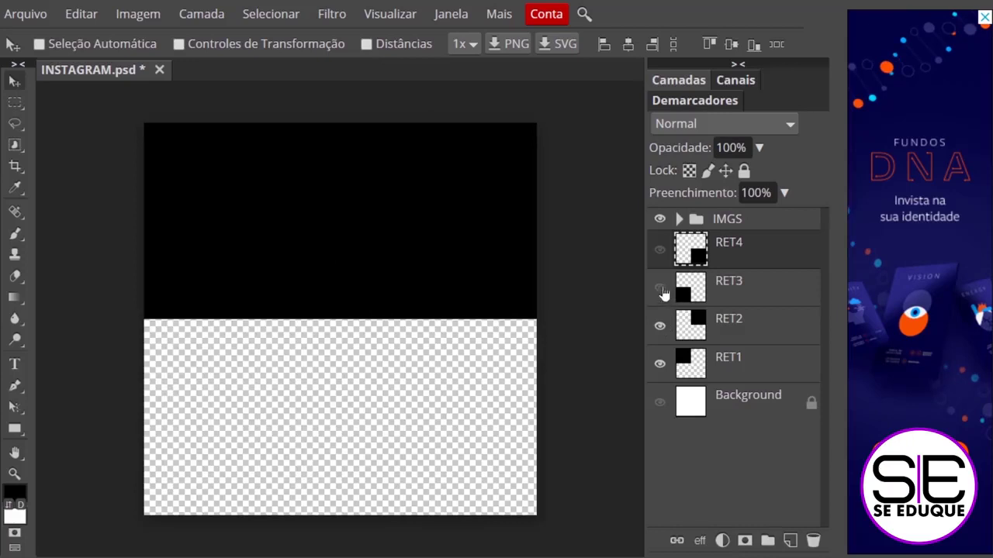
click(660, 289)
click(659, 249)
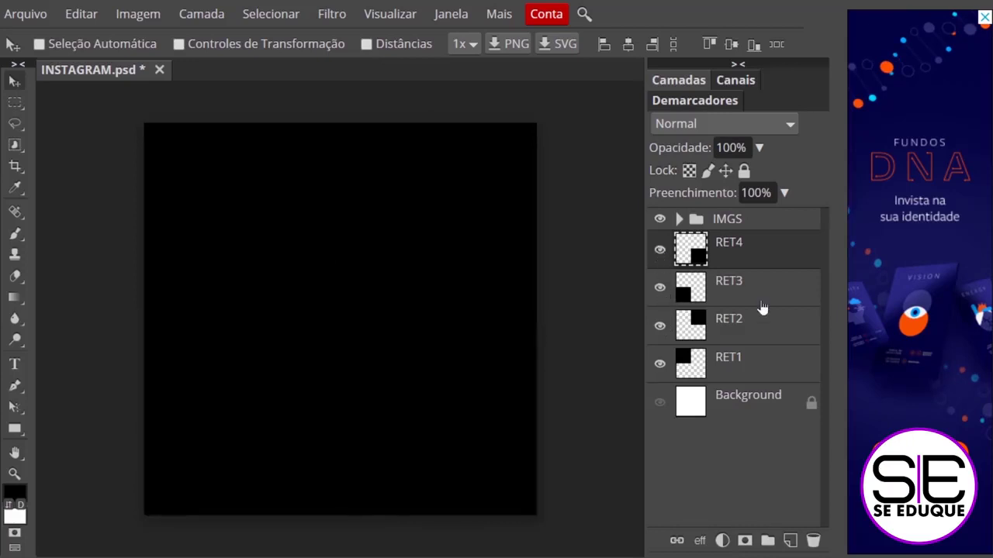
- Move img02, img04, img05 and img03 out of the IMGS group to directly above RET1, RET2, RET3 and RET4 respectively
click(679, 220)
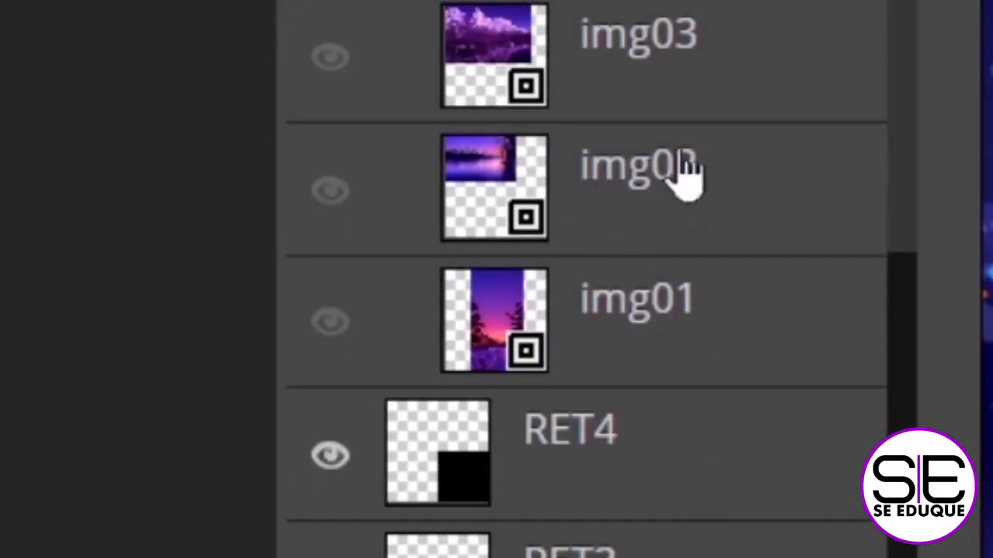
mouse_move(644, 186)
mouse_down()
mouse_move(598, 520)
mouse_move(620, 111)
mouse_move(632, 199)
mouse_move(644, 182)
mouse_move(632, 193)
mouse_up()
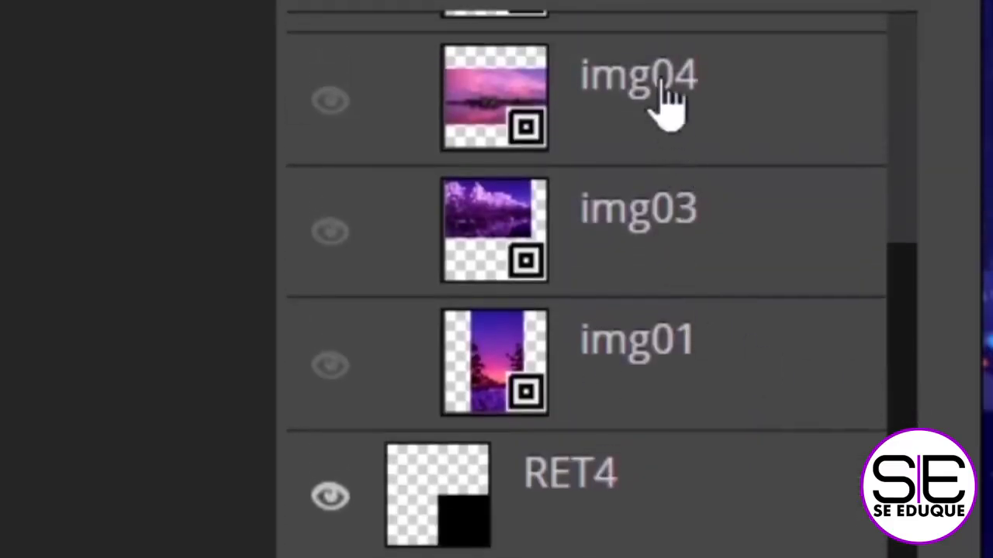
drag(660, 82, 655, 174)
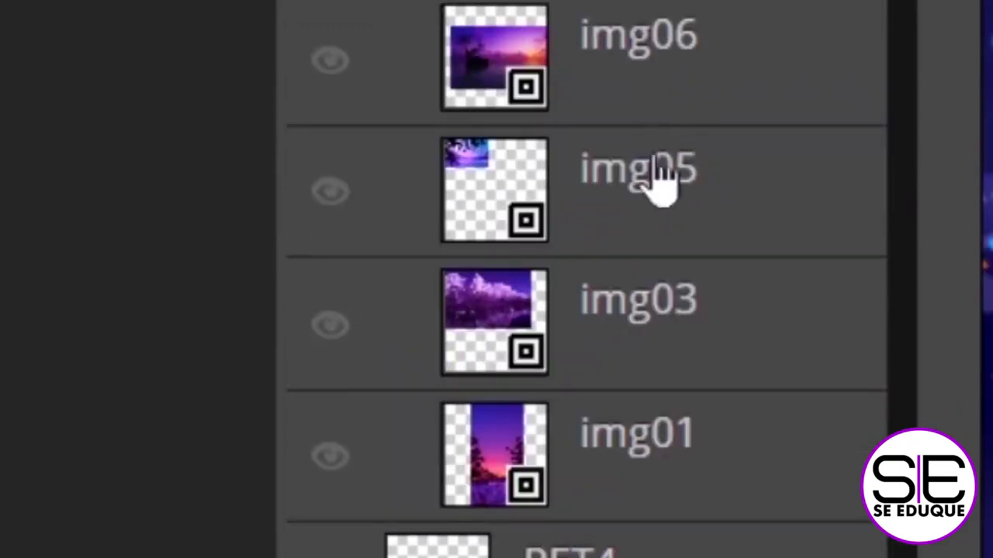
drag(655, 190, 637, 151)
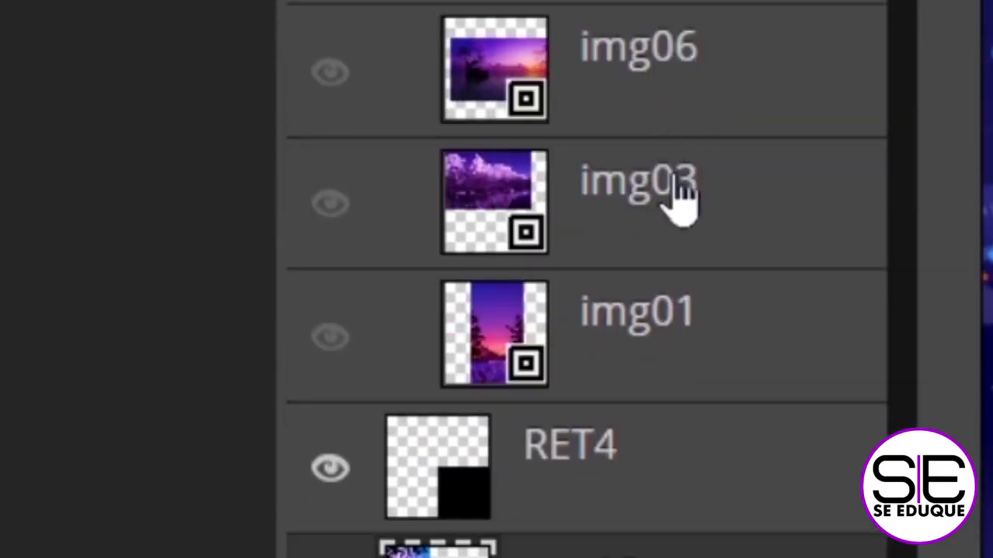
drag(677, 179, 630, 405)
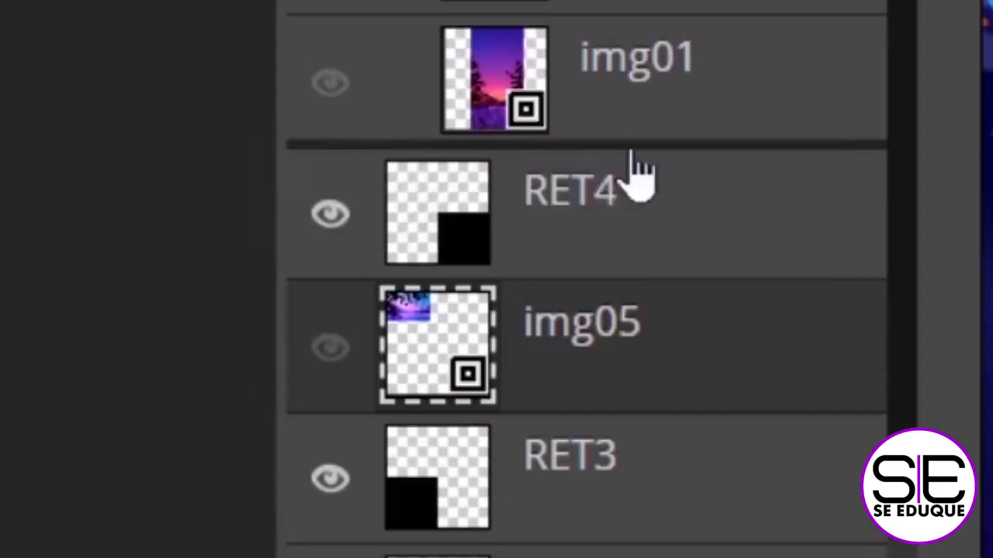
drag(634, 178, 633, 183)
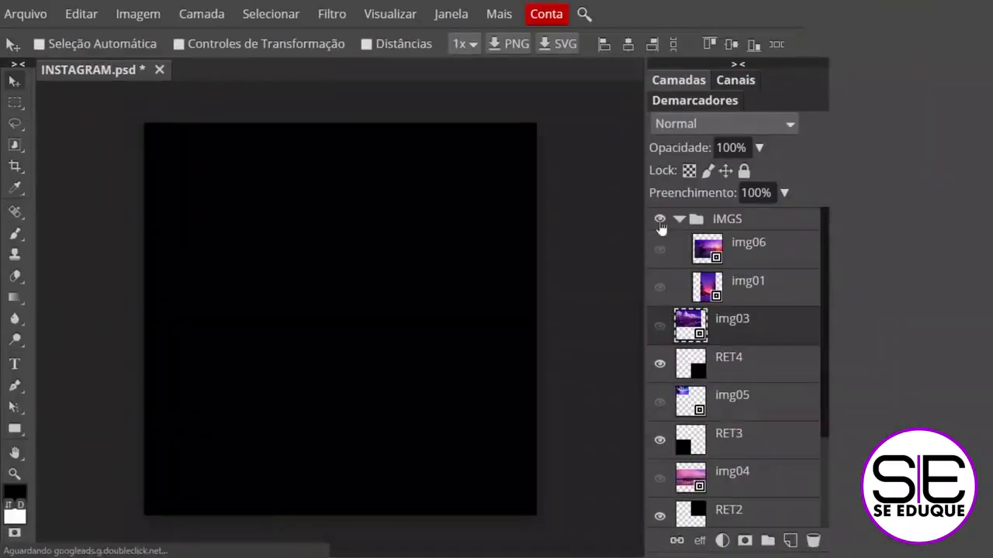
click(680, 220)
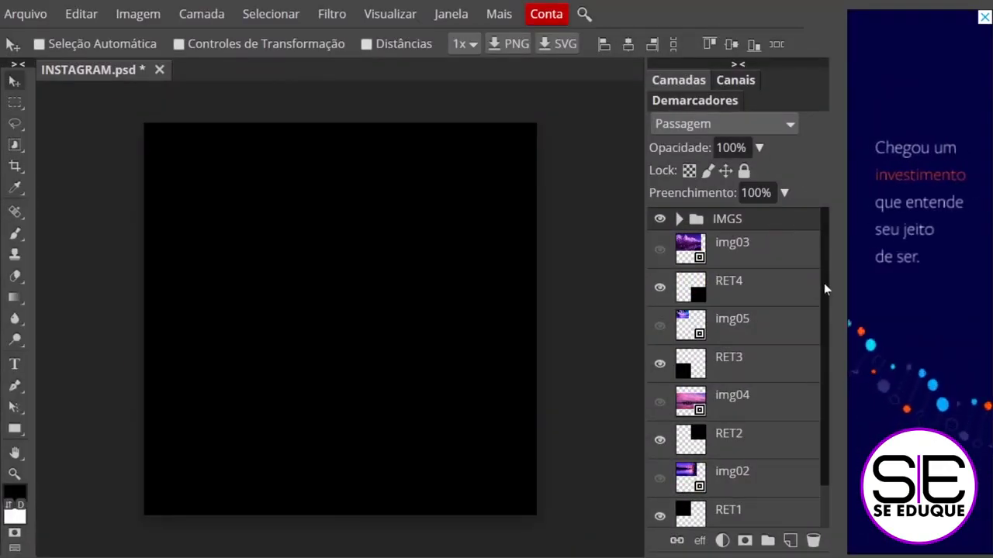
- Show only RET1 and img02, keeping the other rectangles and image layers hidden
scroll(763, 347, down, 3)
click(661, 357)
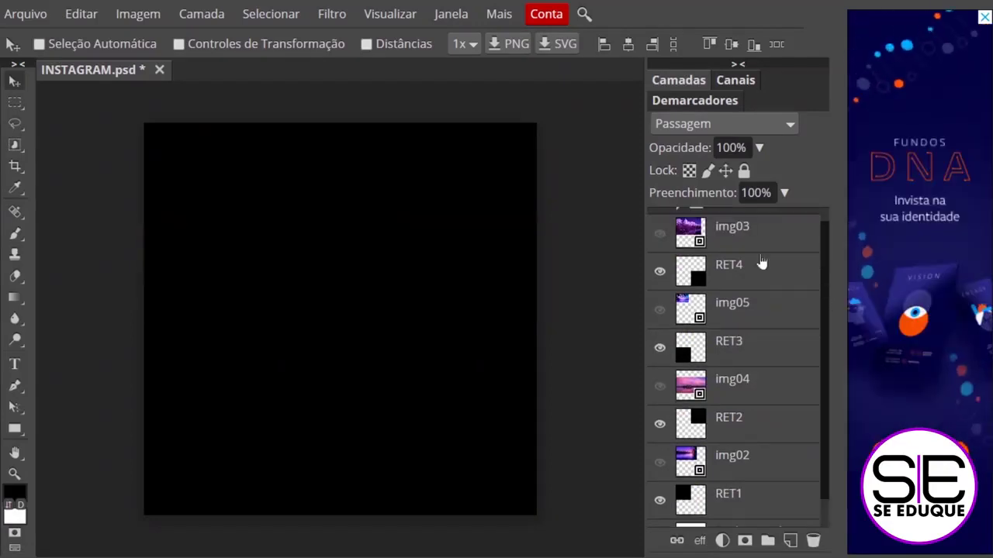
drag(825, 375, 826, 404)
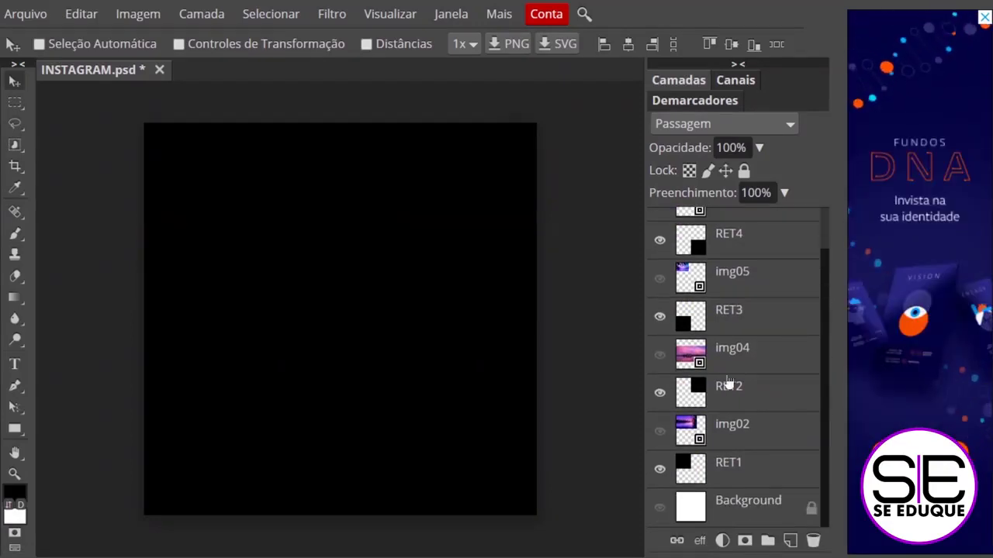
drag(660, 392, 672, 242)
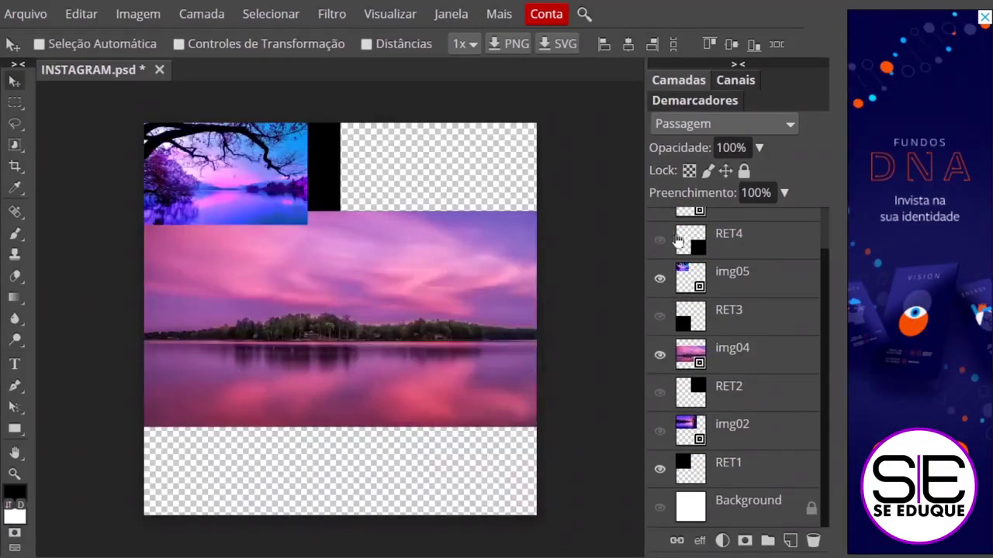
click(660, 284)
click(665, 355)
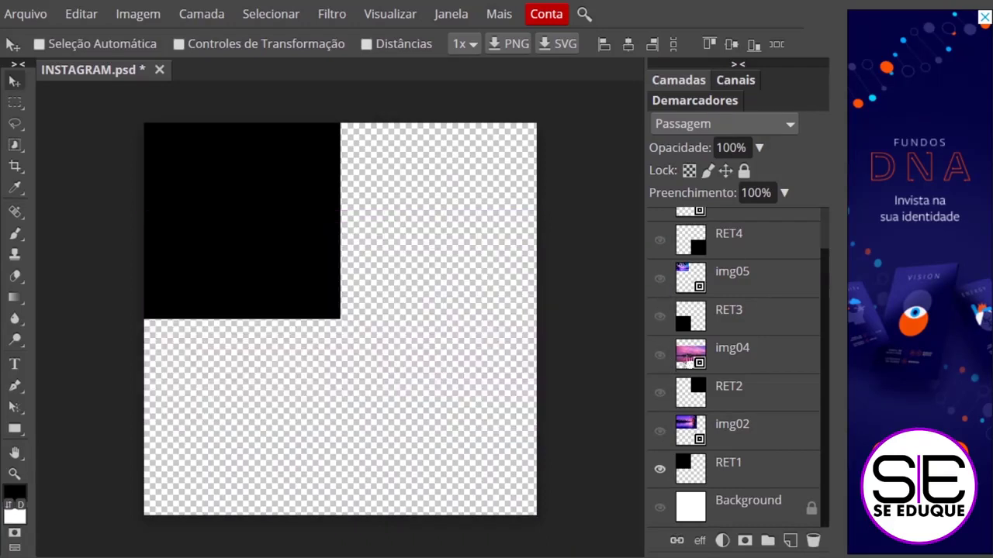
click(659, 432)
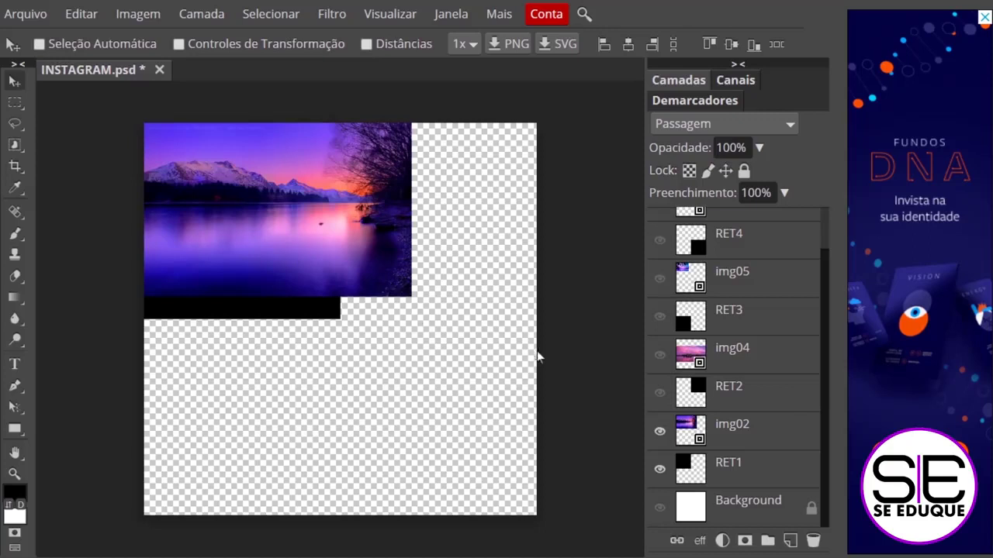
- Clip img02 to RET1 with a clipping mask and reposition the picture over the upper-left quarter
click(712, 431)
drag(255, 200, 346, 206)
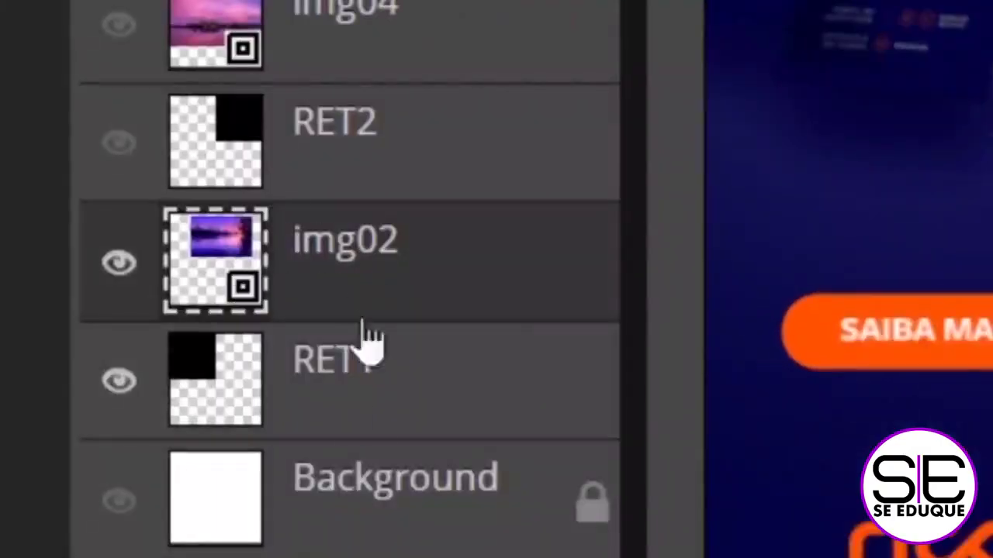
right_click(377, 262)
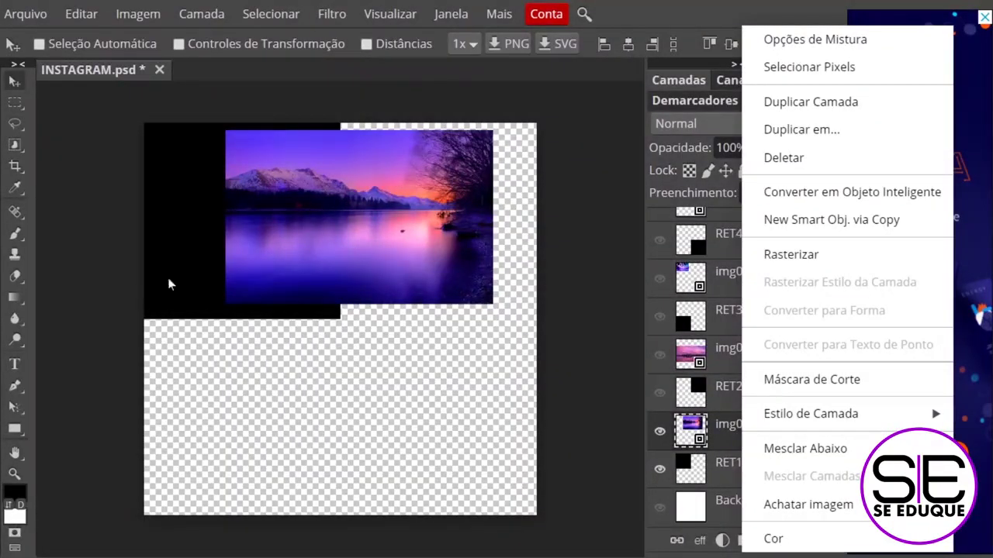
click(812, 380)
drag(304, 218, 217, 226)
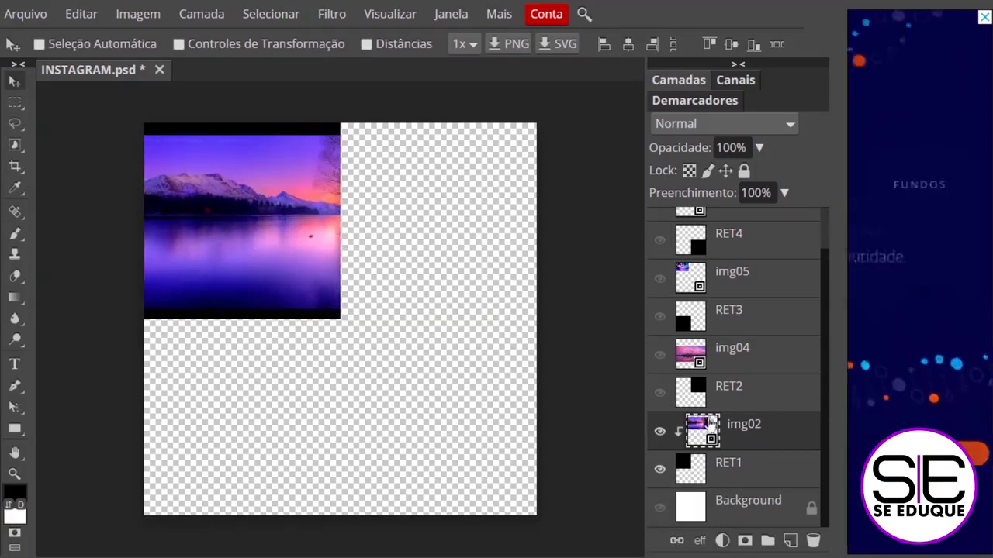
- Scale img02 to about 112% and position it to fill the RET1 quarter
key(ctrl+t)
drag(316, 188, 266, 149)
drag(381, 297, 411, 317)
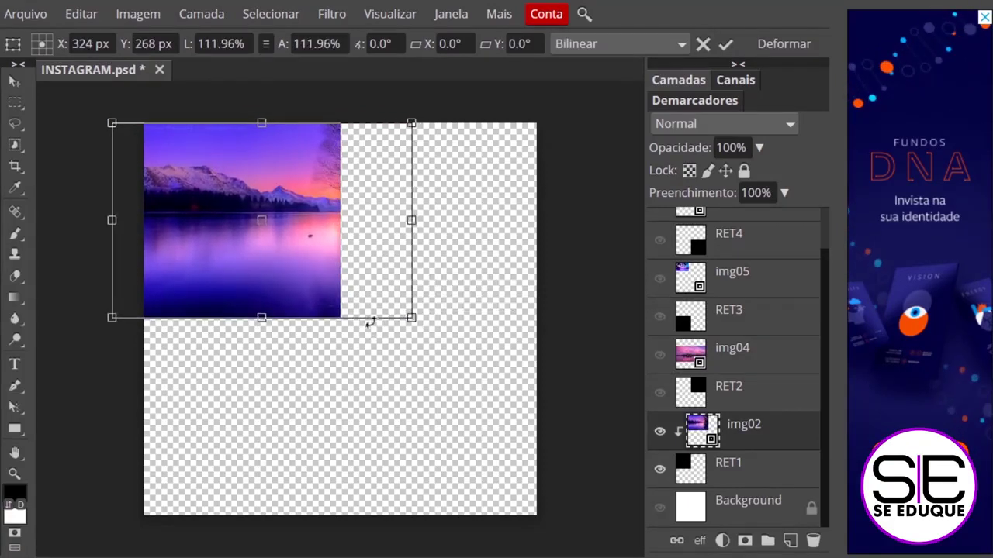
drag(313, 256, 273, 261)
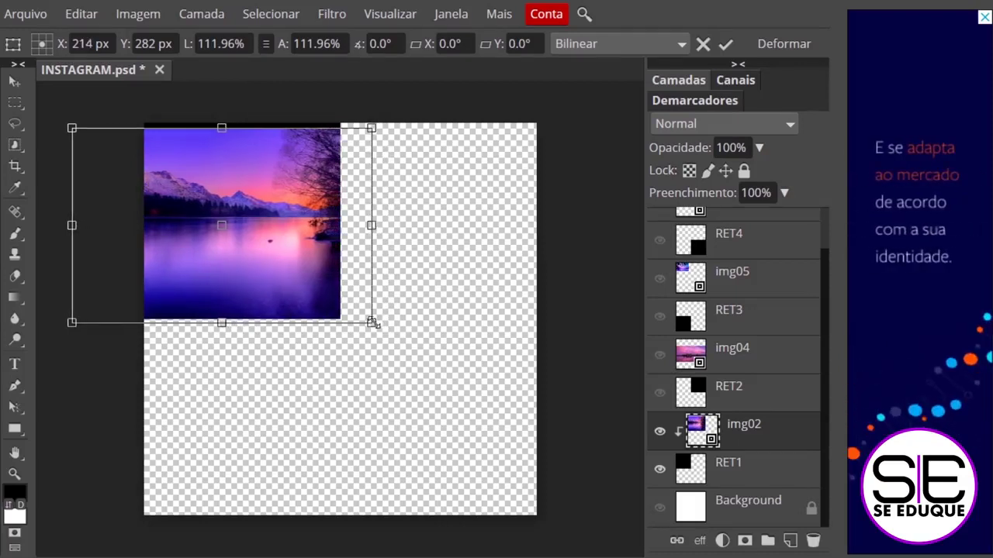
key(Return)
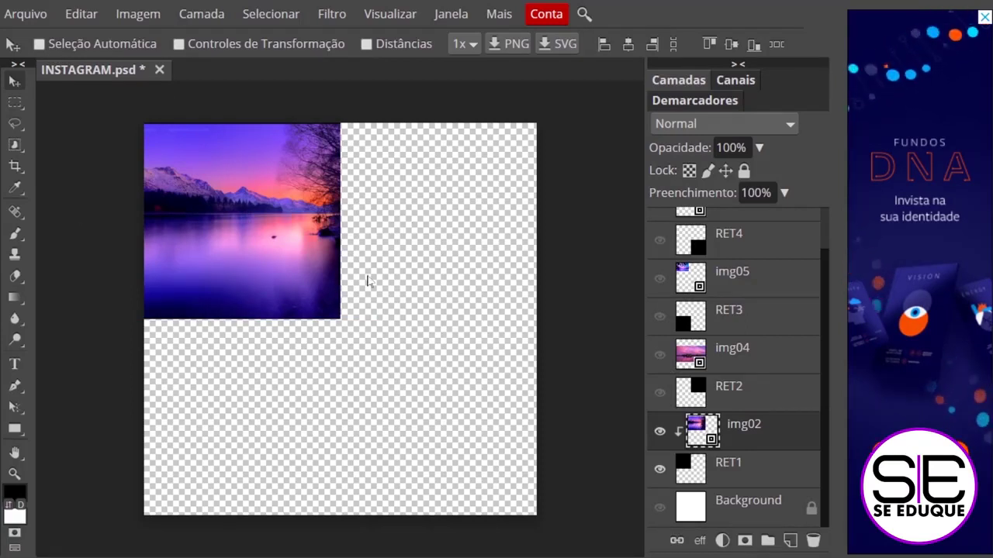
- Show RET2 and img04, and shift img04 toward the upper-right quarter of the canvas
click(660, 395)
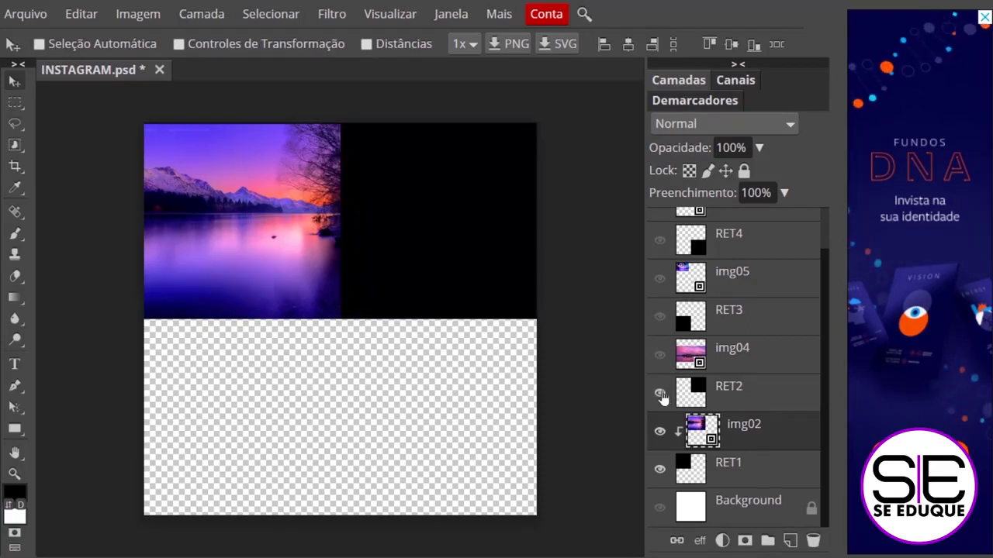
click(660, 355)
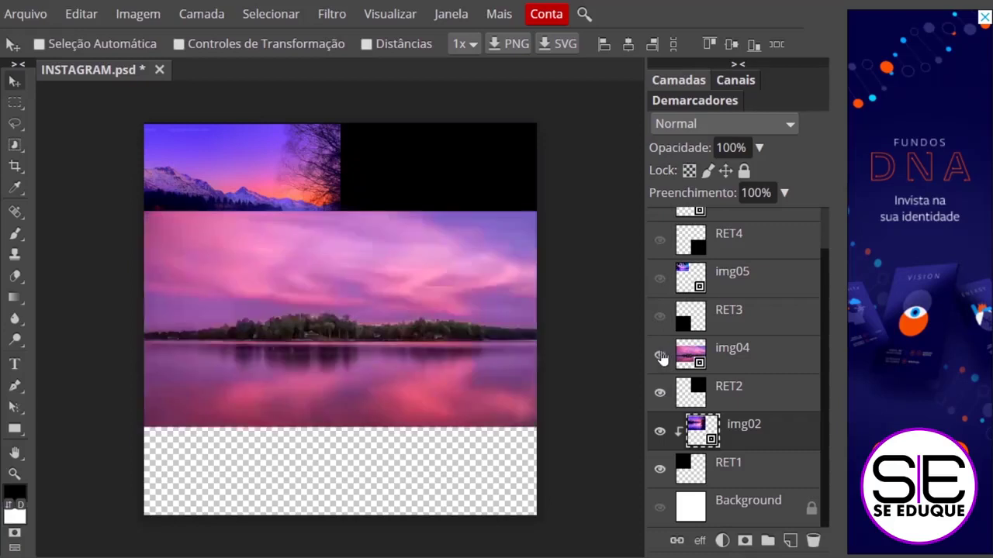
click(737, 357)
drag(330, 308, 390, 286)
- Clip img04 to RET2 with a clipping mask and reposition it to fill the upper-right quarter
right_click(746, 353)
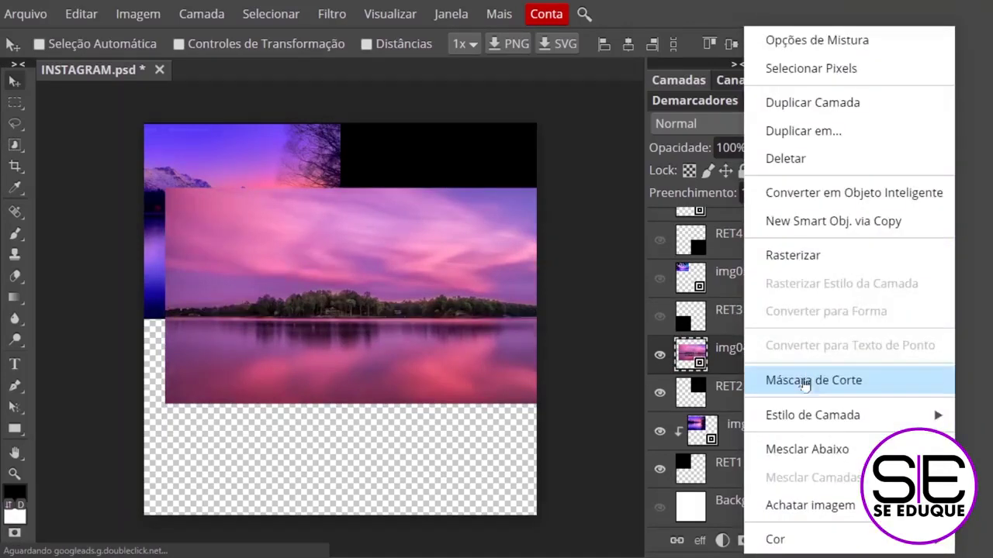
click(805, 382)
drag(532, 287, 427, 178)
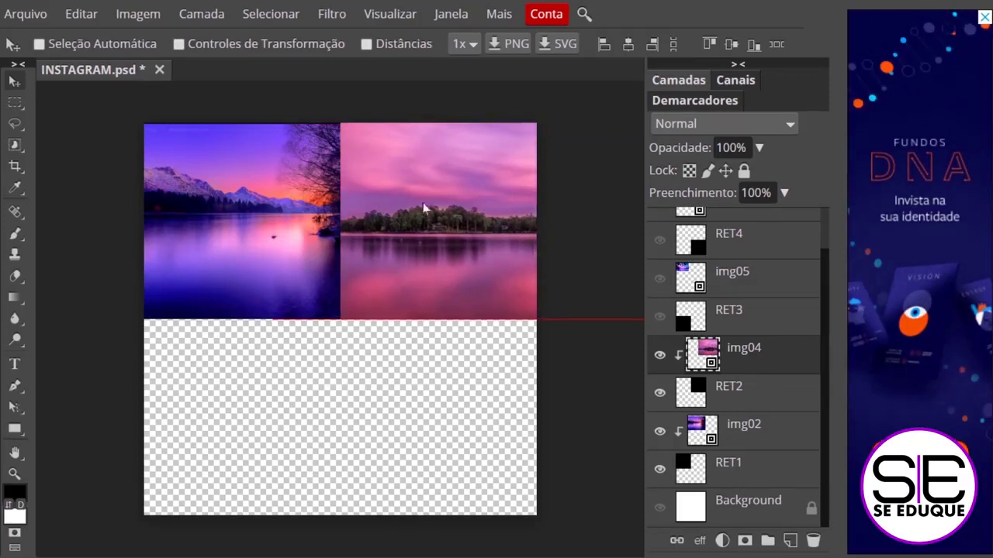
- Show RET3 and img05, and move img05 over the lower-left quarter
click(660, 318)
click(660, 279)
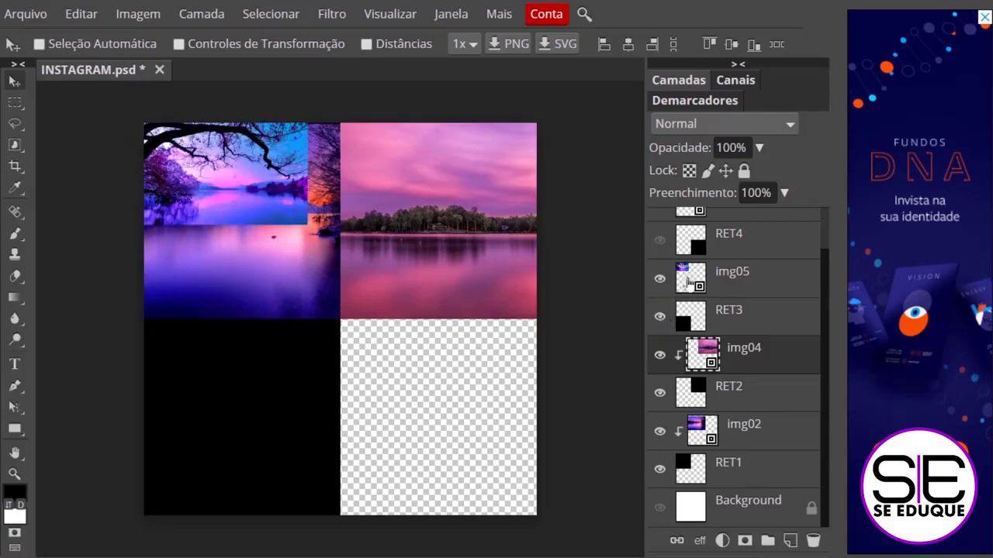
click(732, 281)
drag(207, 167, 226, 396)
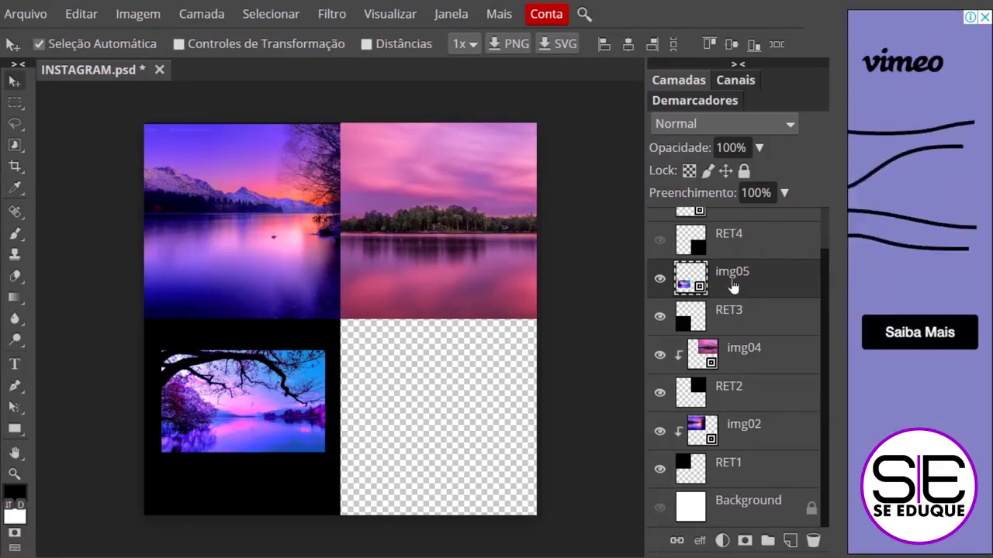
key(ctrl+t)
drag(324, 350, 384, 284)
drag(164, 454, 91, 513)
drag(219, 387, 216, 411)
drag(232, 333, 236, 318)
key(Escape)
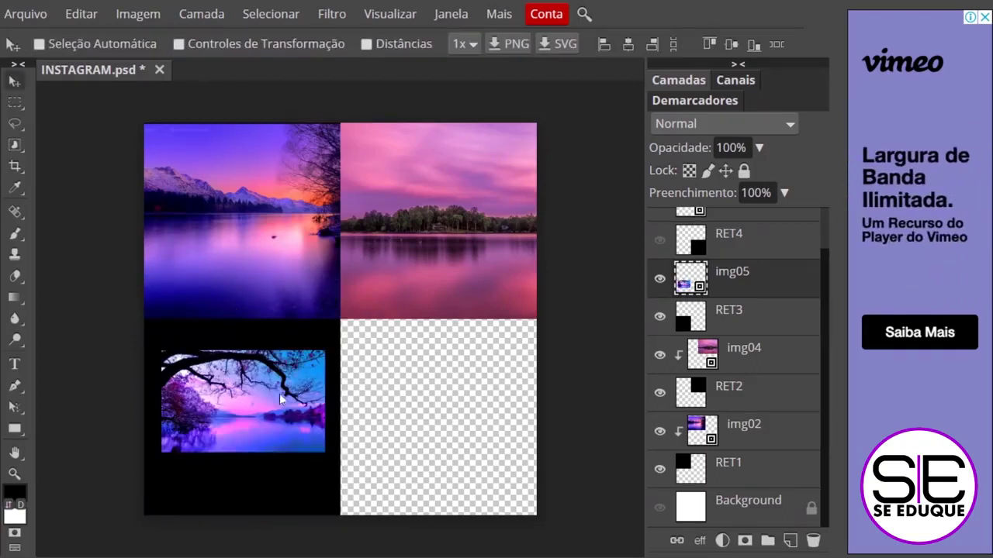
- Scale img05 proportionally to 191.56% and align it to cover the full height of the lower-left quarter
key(ctrl+t)
drag(332, 346, 409, 299)
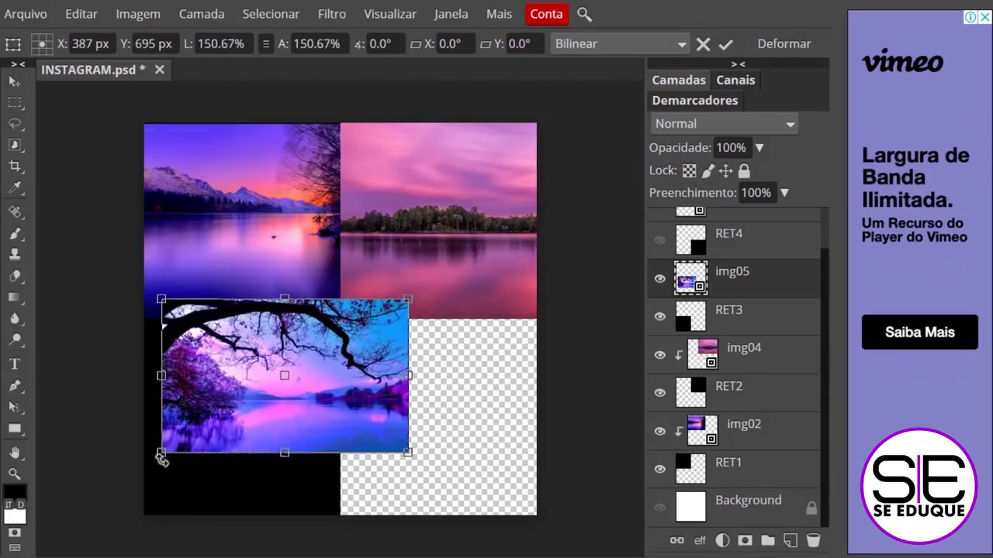
drag(161, 454, 59, 517)
drag(244, 390, 256, 411)
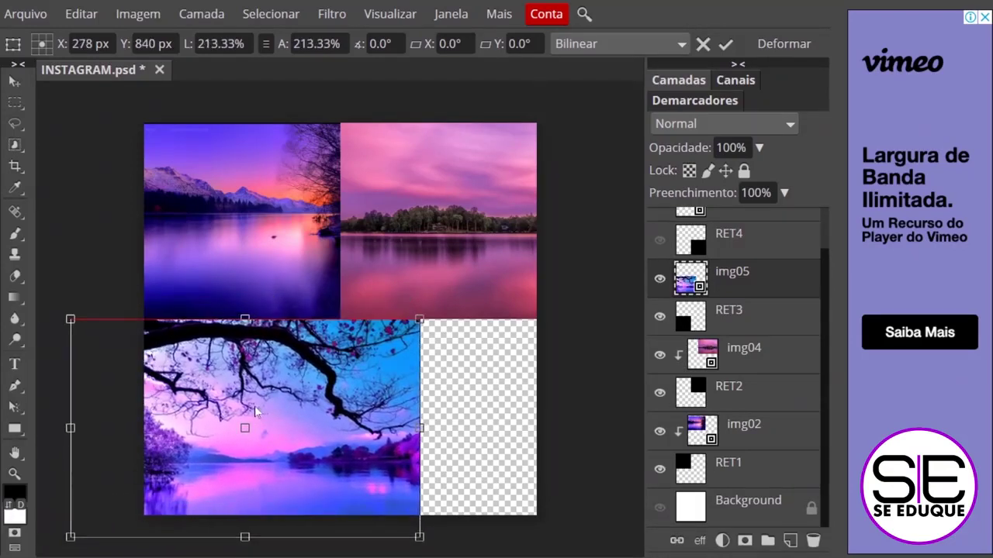
drag(423, 542, 391, 512)
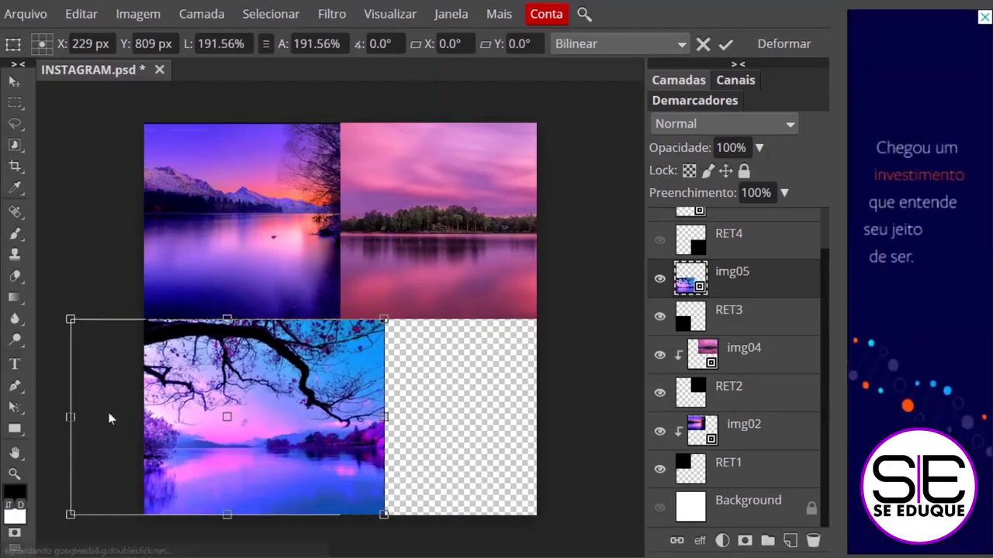
click(724, 45)
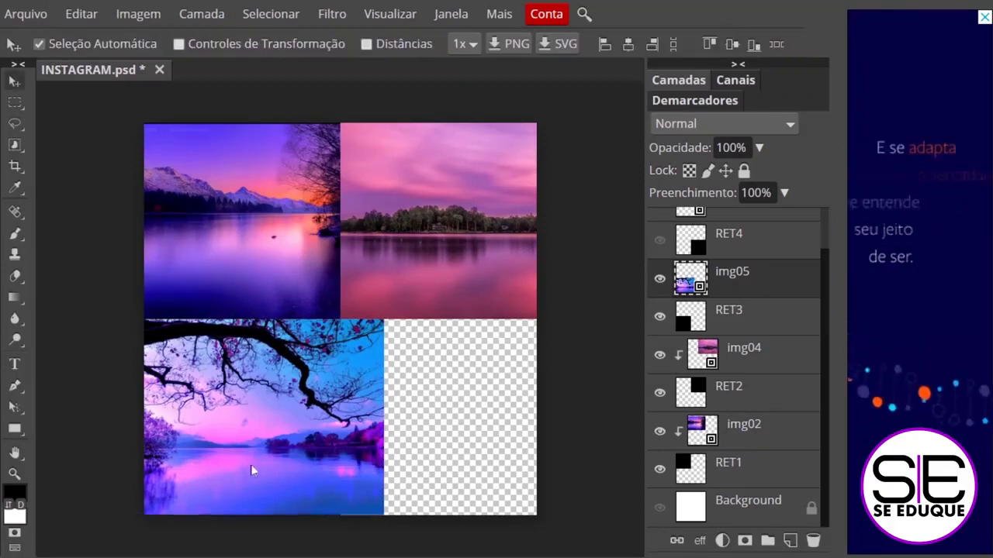
- Clip img05 to RET3 with a clipping mask and shift the picture left within its quarter
right_click(737, 280)
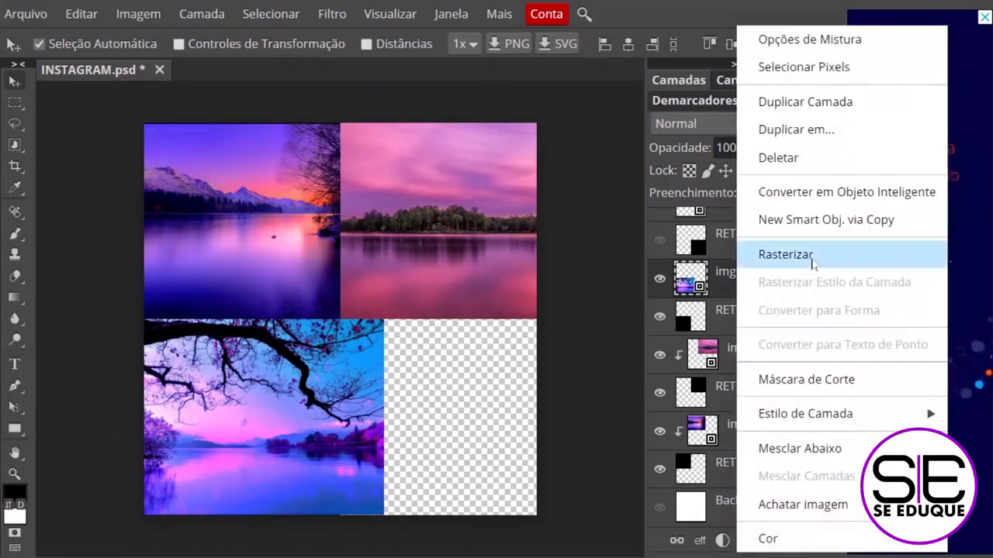
click(819, 386)
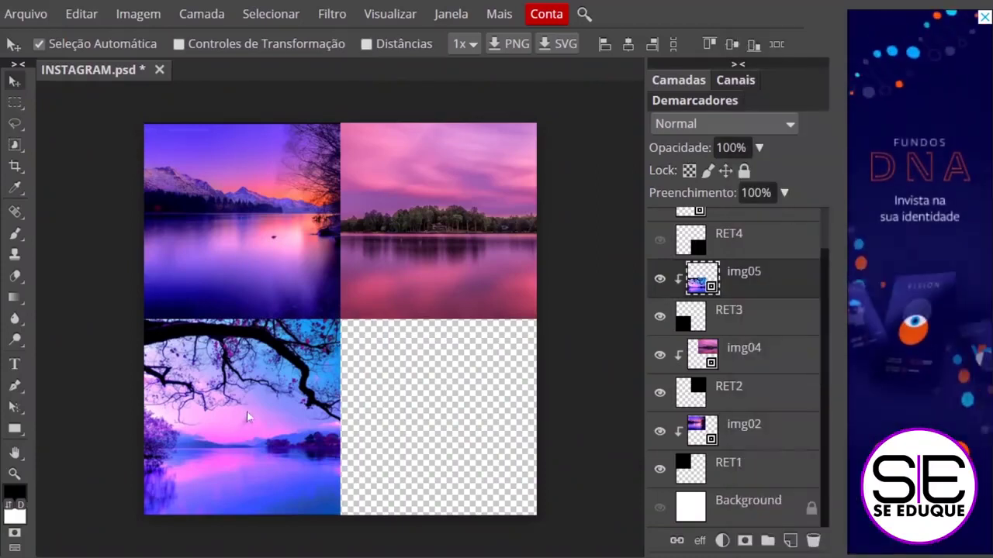
drag(249, 412, 206, 405)
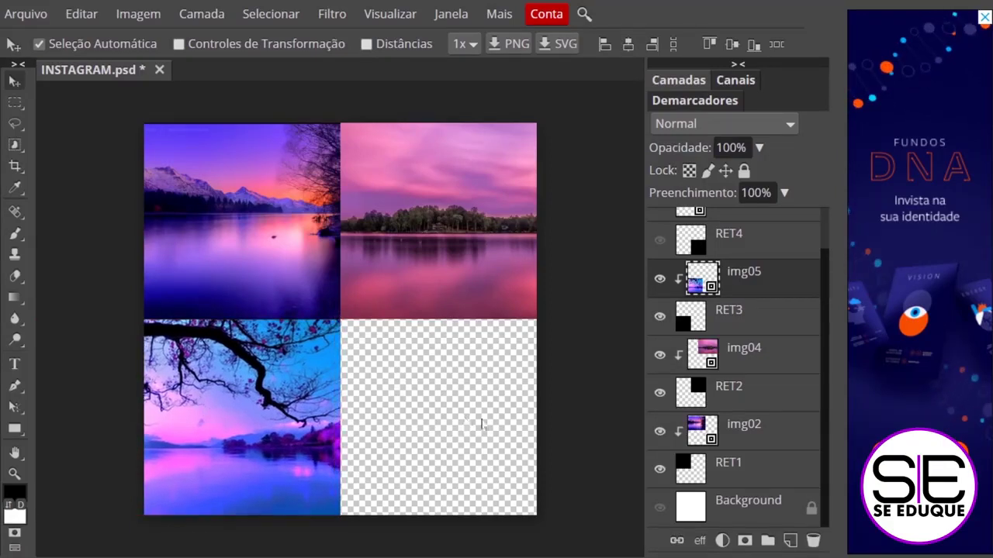
- Show RET4 and img03, and move img03 over the lower-right quarter
scroll(824, 286, up, 2)
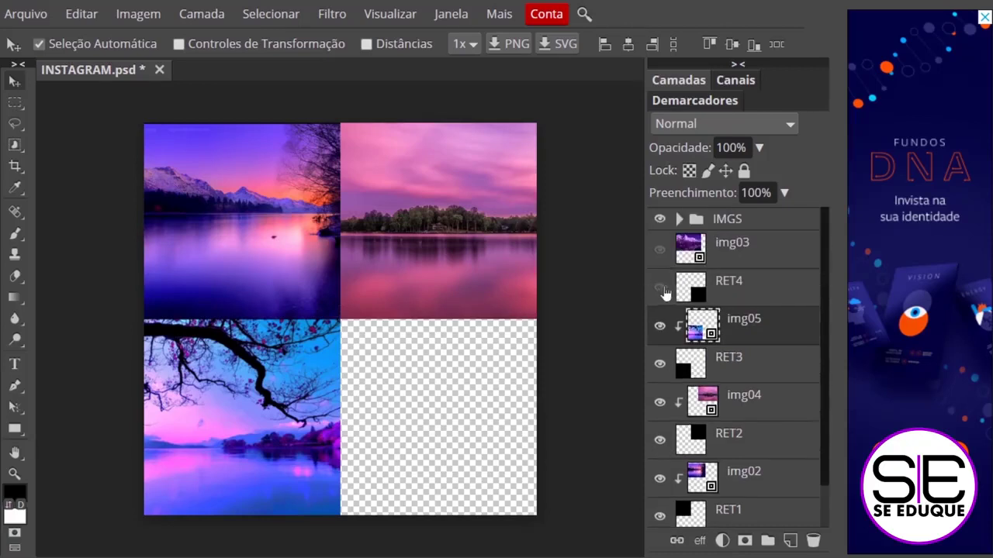
click(660, 288)
click(659, 251)
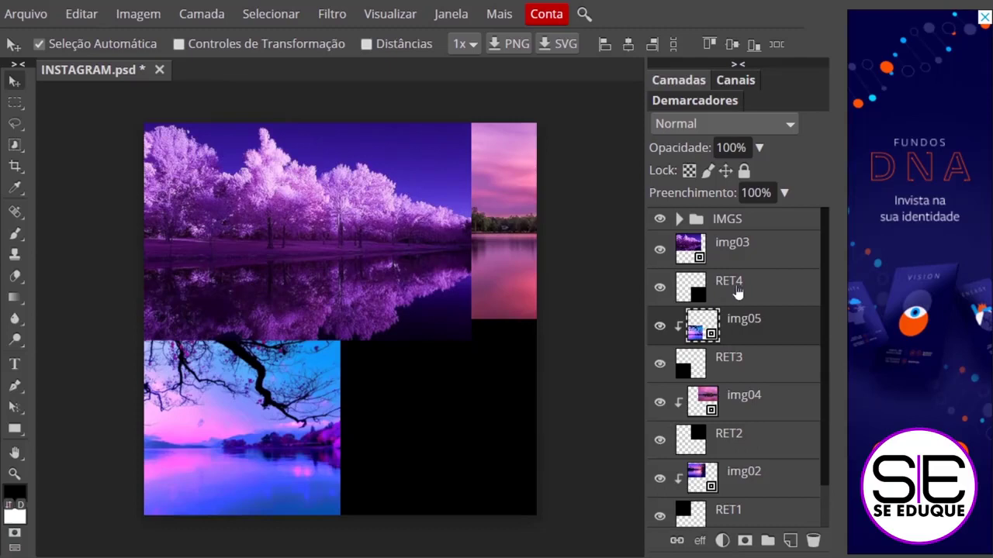
drag(273, 210, 368, 385)
- Clip img03 to RET4 with a clipping mask, scaling it proportionally to 90.67% and positioning it to fill the lower-right quarter
right_click(736, 254)
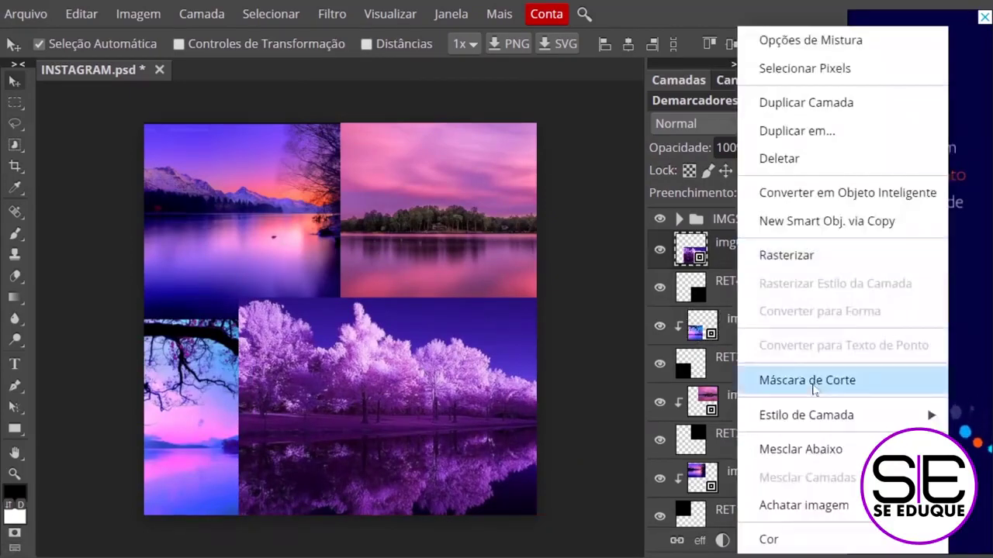
click(827, 378)
drag(443, 387, 506, 392)
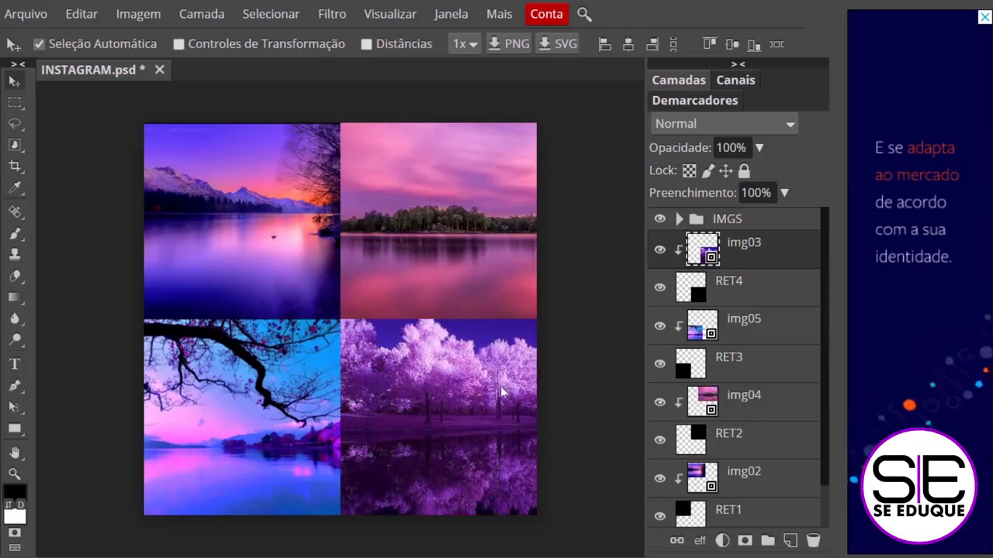
key(ctrl+t)
drag(628, 297, 599, 296)
drag(413, 380, 391, 379)
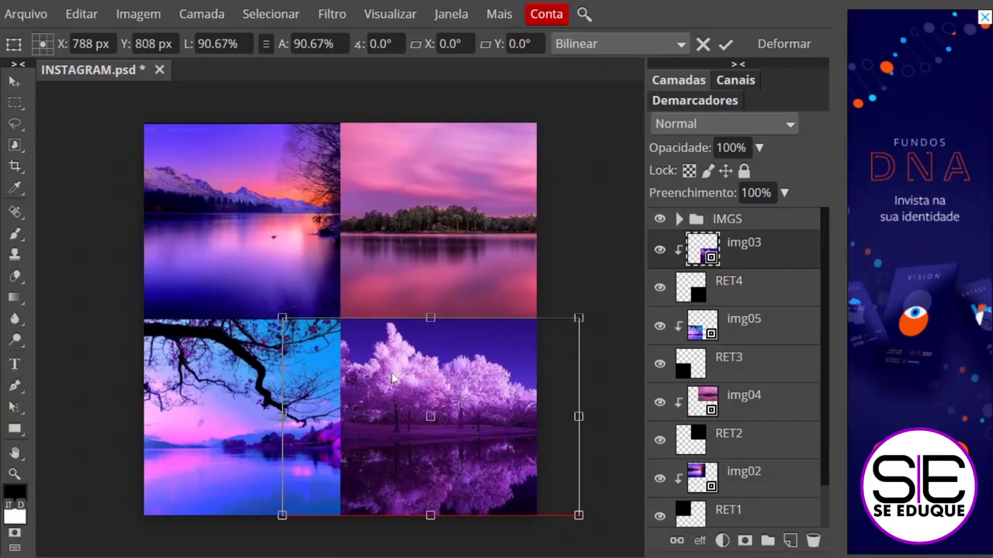
click(724, 44)
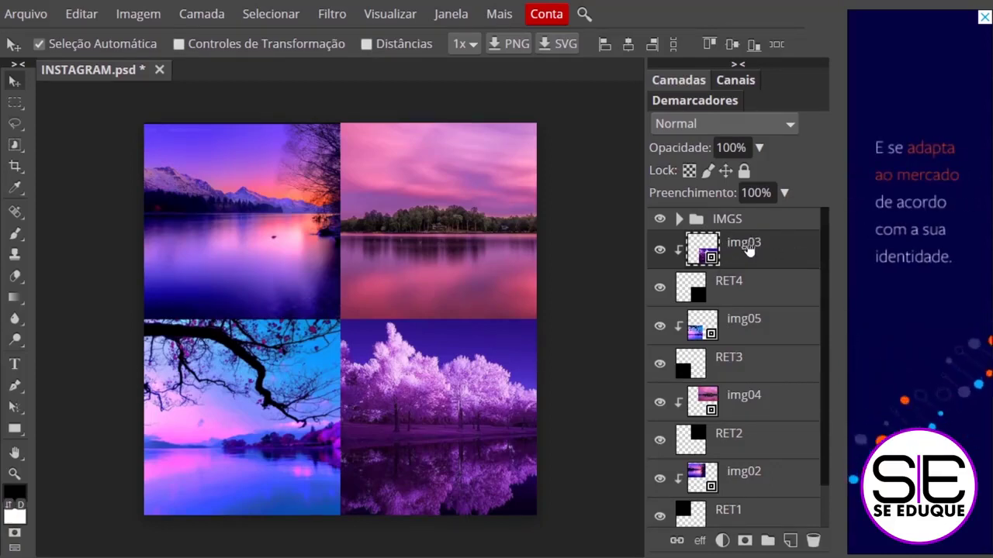
- Release img03 from its clipping mask, shift the picture off the lower-right quarter, and return its layer to the IMGS folder
click(660, 249)
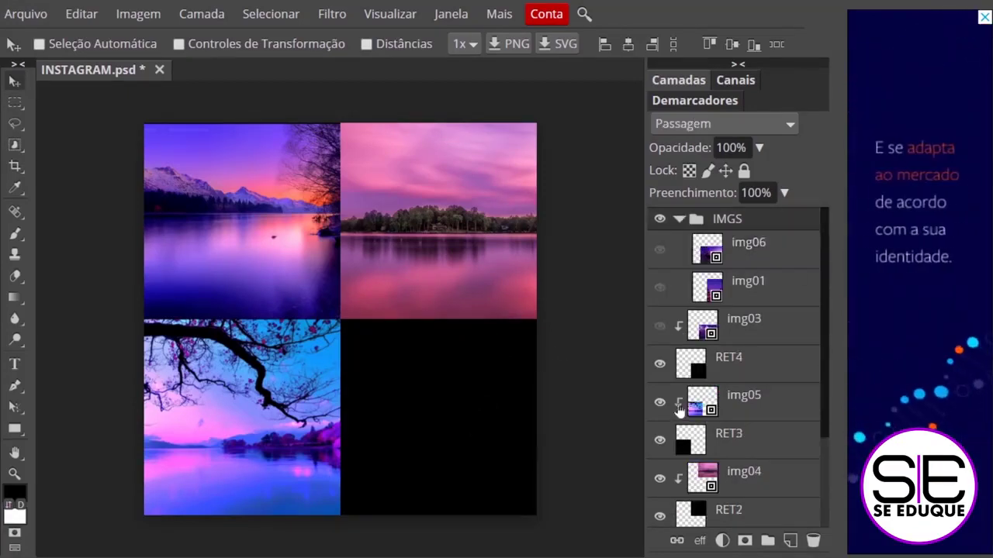
right_click(711, 335)
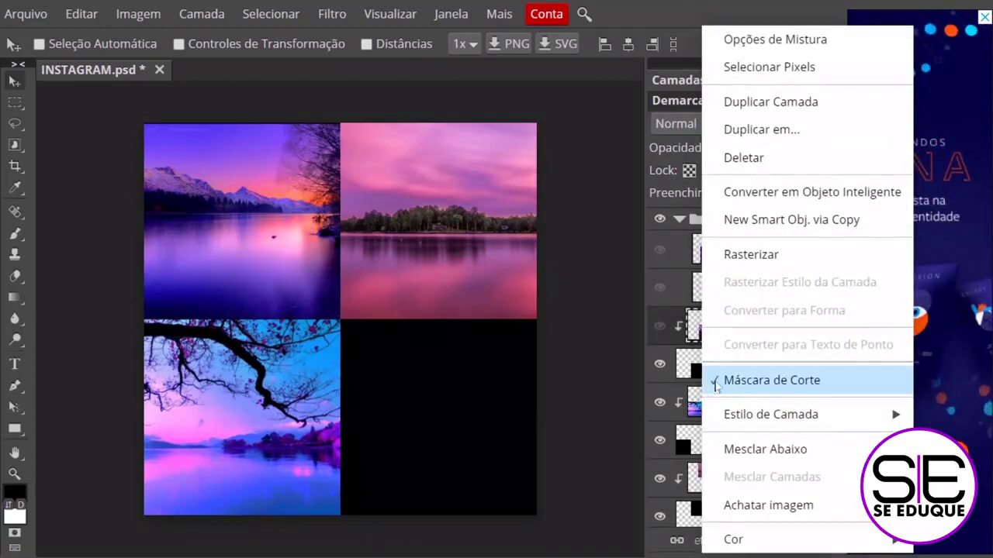
click(759, 381)
click(660, 327)
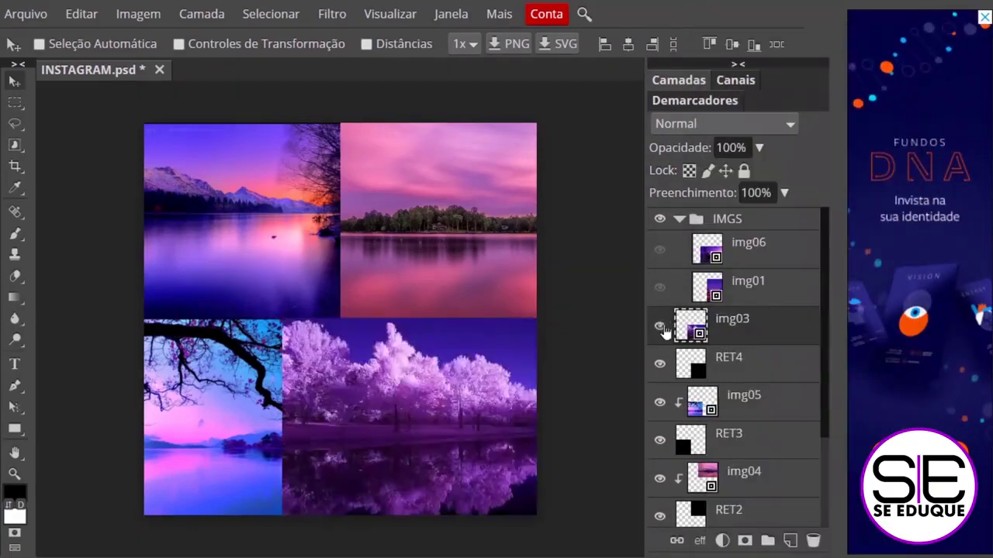
drag(337, 400, 357, 265)
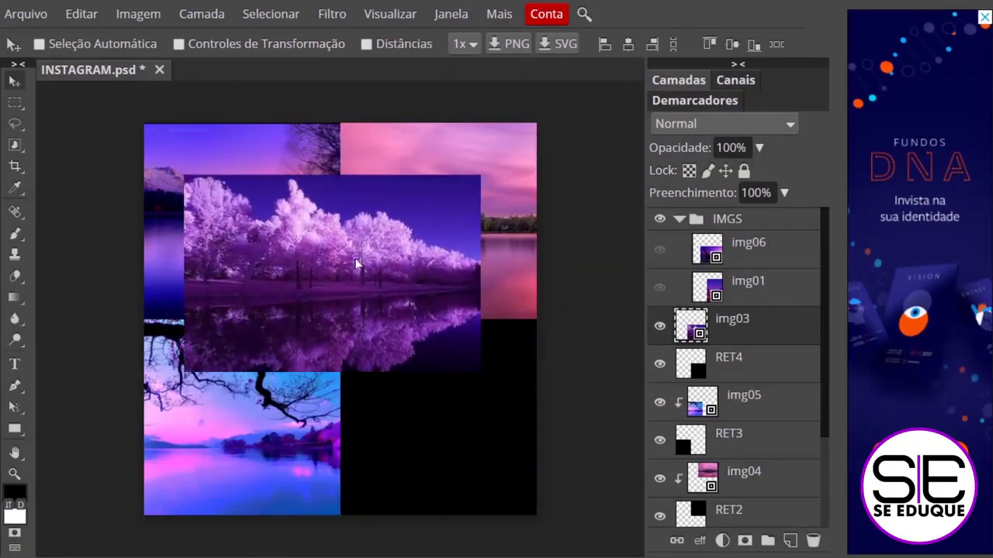
drag(730, 330, 725, 256)
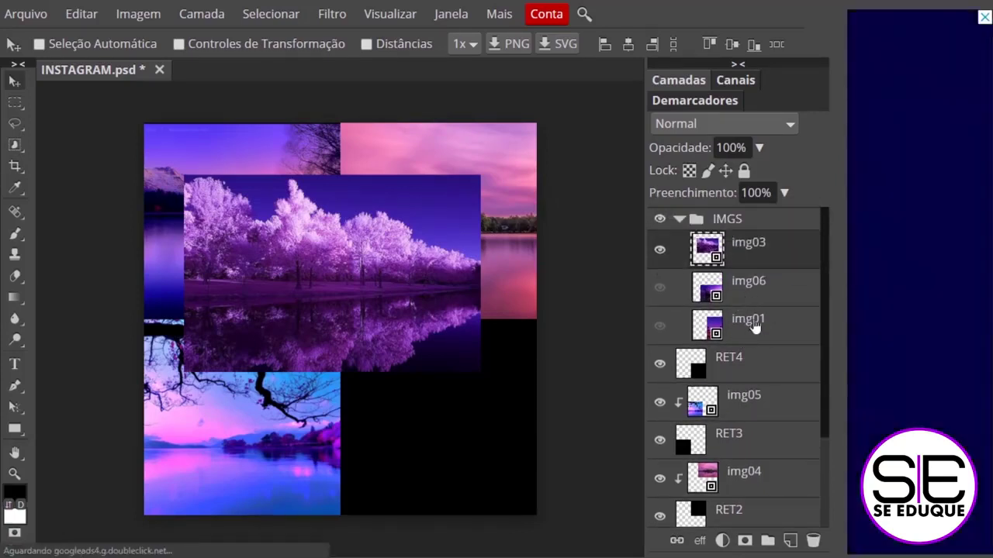
- Take img01 out of the IMGS folder to sit directly above RET4, and hide img03 inside the collapsed folder
drag(751, 327, 685, 374)
drag(755, 328, 698, 358)
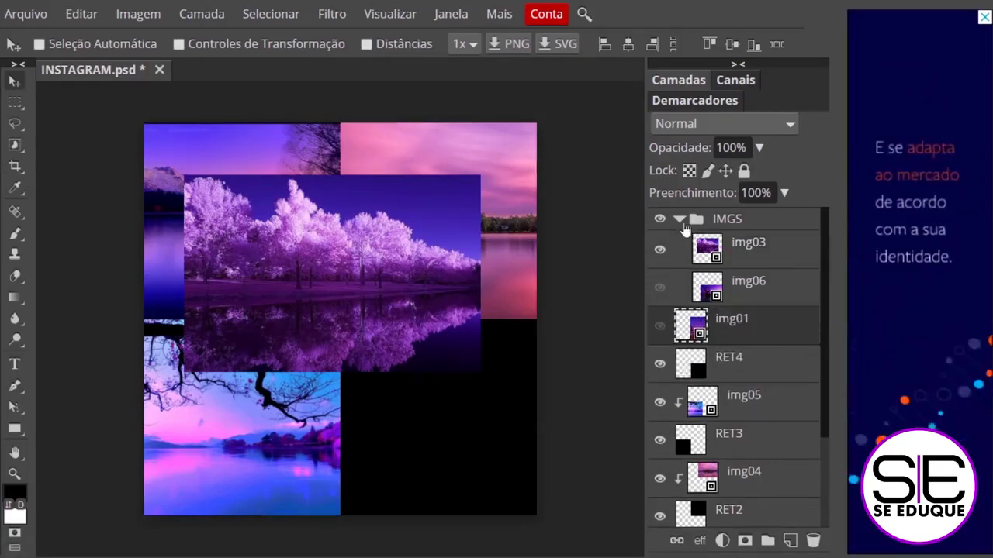
click(681, 220)
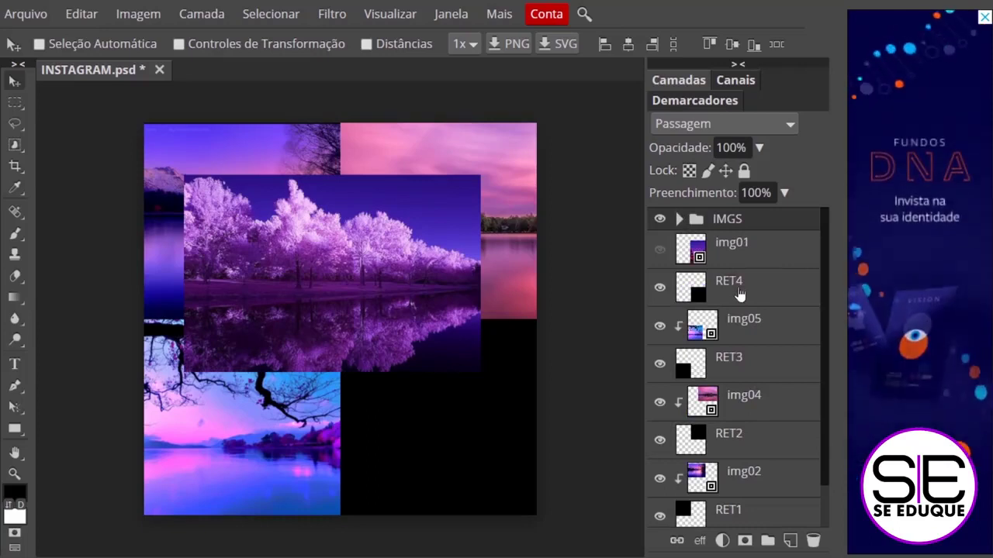
click(680, 219)
click(660, 255)
click(680, 219)
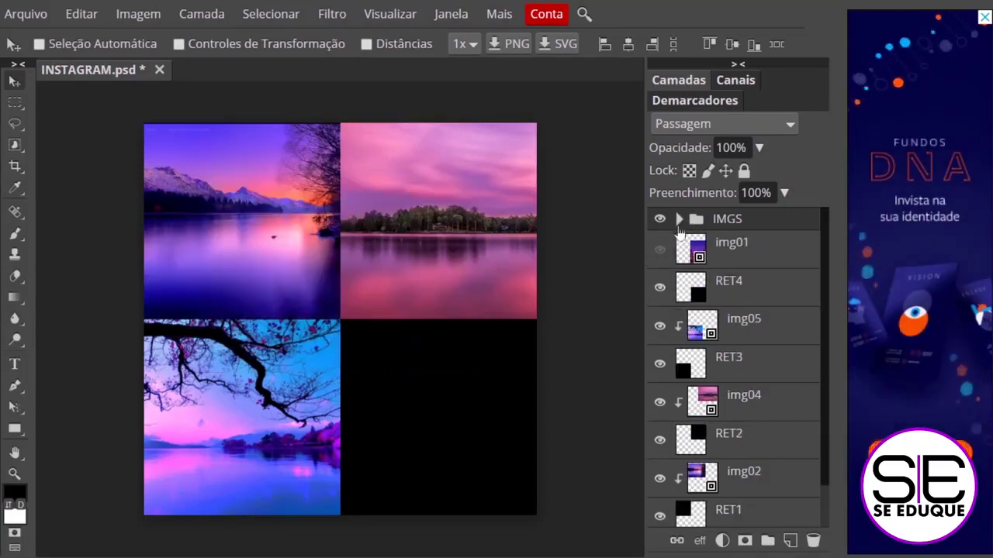
- Show img01 and move it over the lower-right quarter, aligned with the canvas's right edge
click(660, 251)
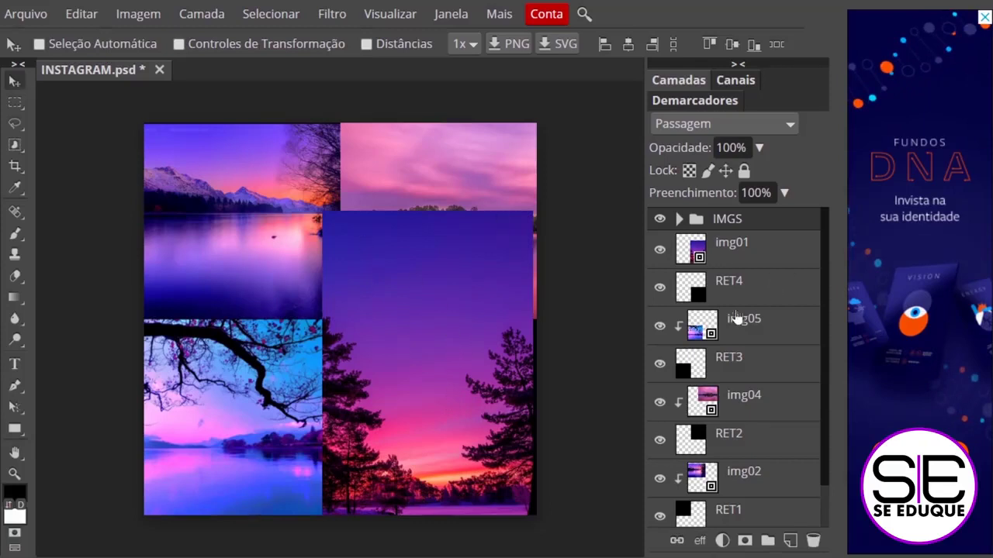
click(736, 256)
drag(458, 320, 452, 288)
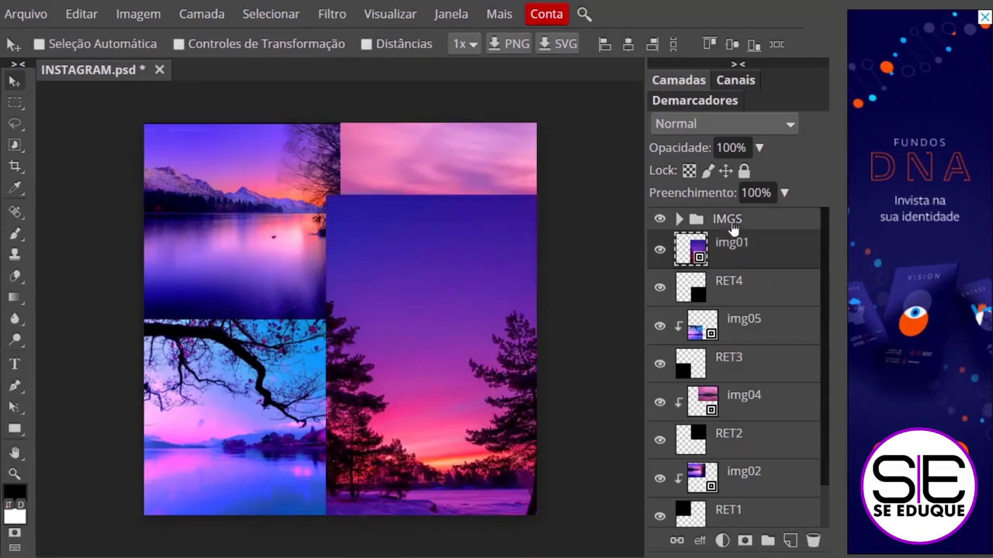
- Clip img01 to RET4 with a clipping mask and shift the picture upward within its quarter
right_click(774, 253)
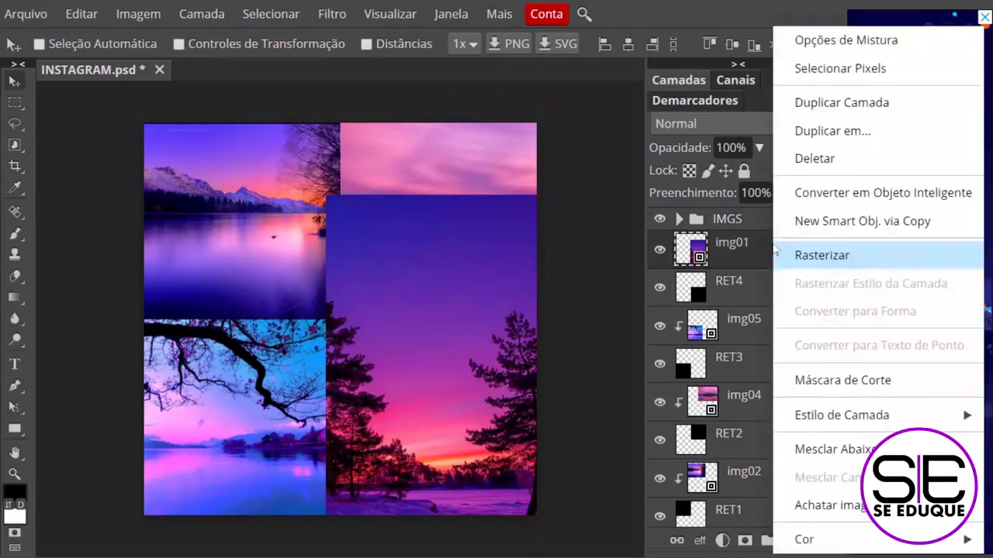
click(882, 382)
drag(447, 395, 455, 358)
drag(418, 433, 411, 410)
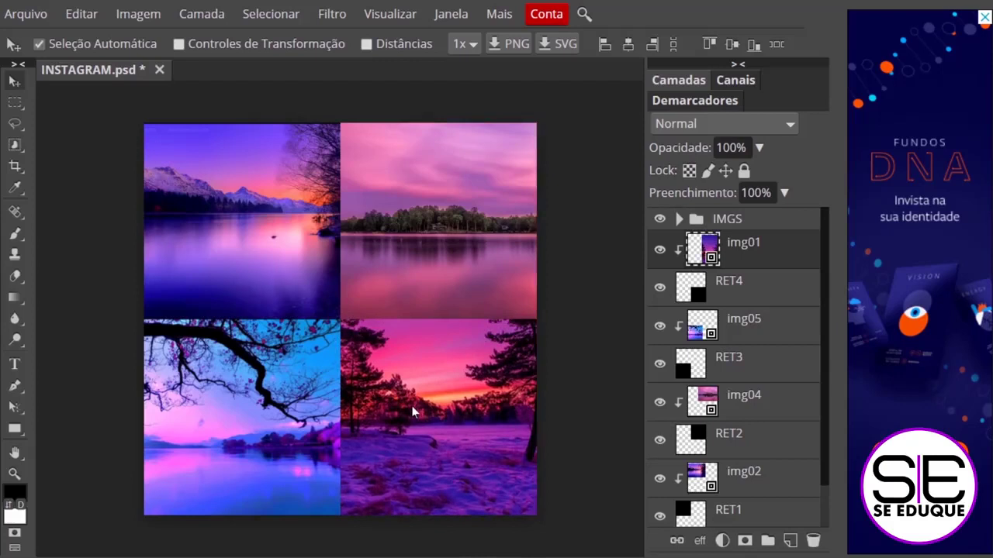
- Scale img01 proportionally to 93.10% to match the quarter's width and move it down to frame the trees and sunset
key(ctrl+t)
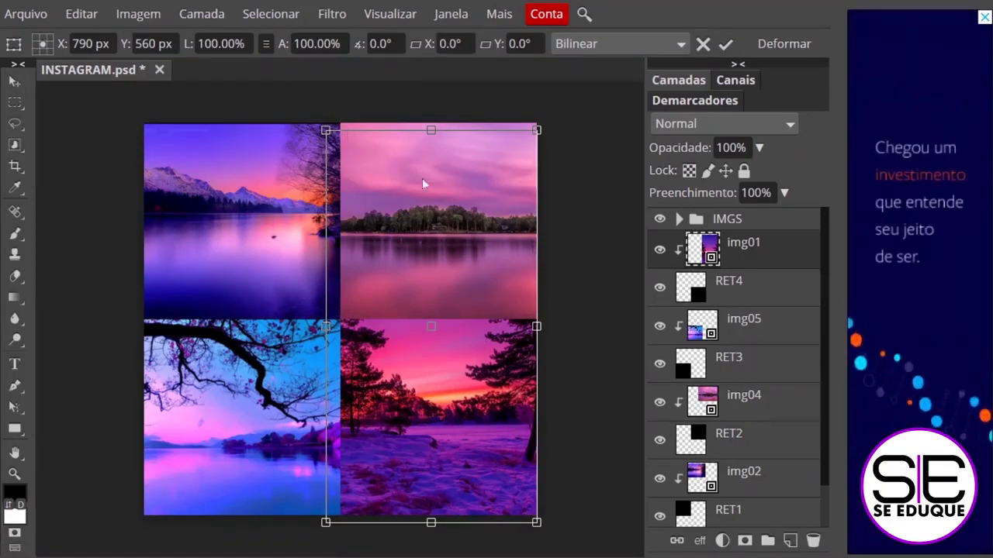
drag(326, 130, 340, 143)
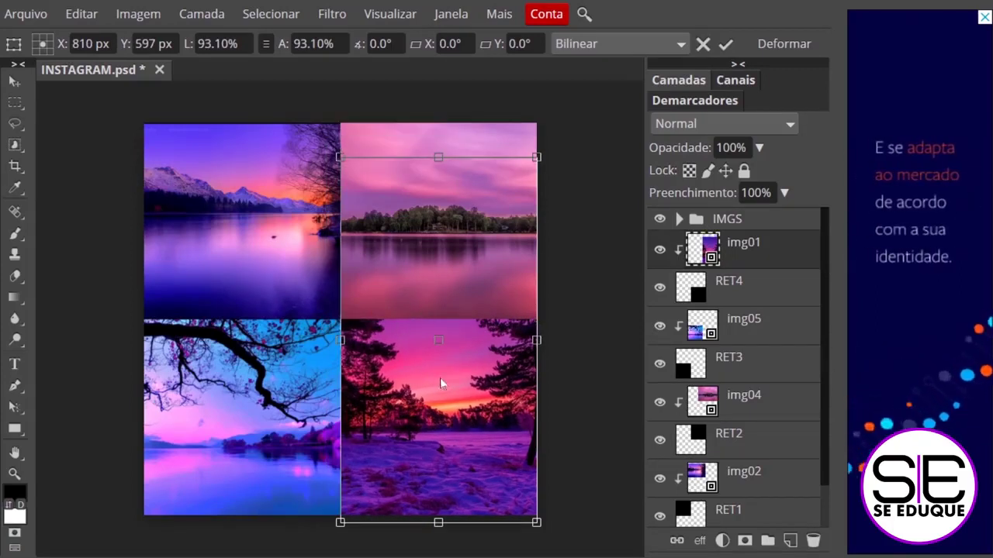
drag(449, 371, 445, 414)
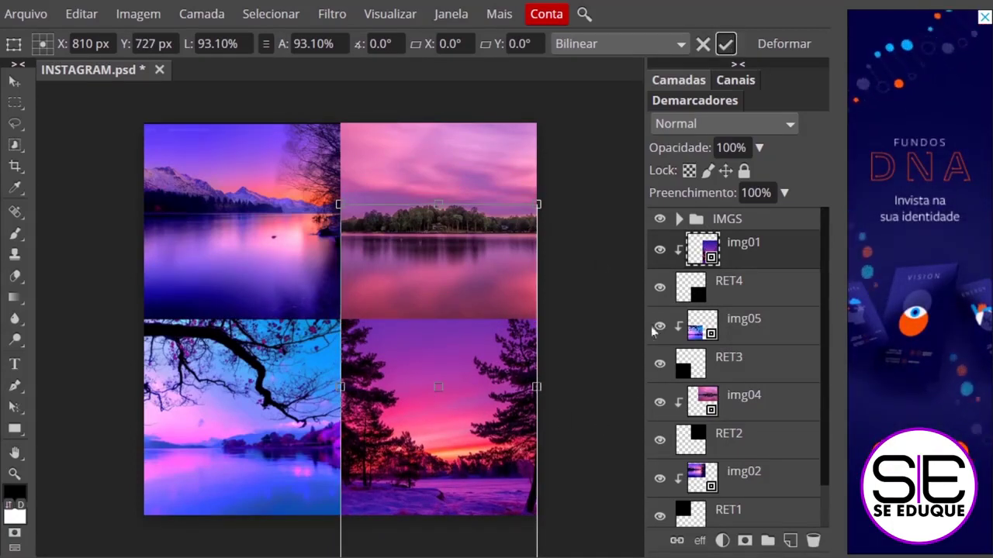
click(726, 44)
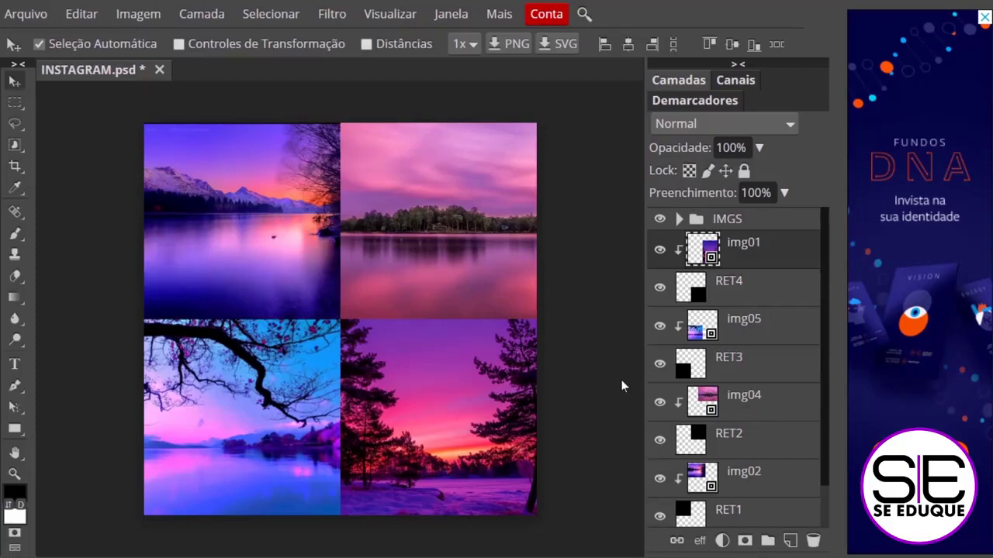
- Group all layers from img01 down to RET1 into a folder and name it POSTAGEM
scroll(731, 419, down, 2)
scroll(731, 419, up, 2)
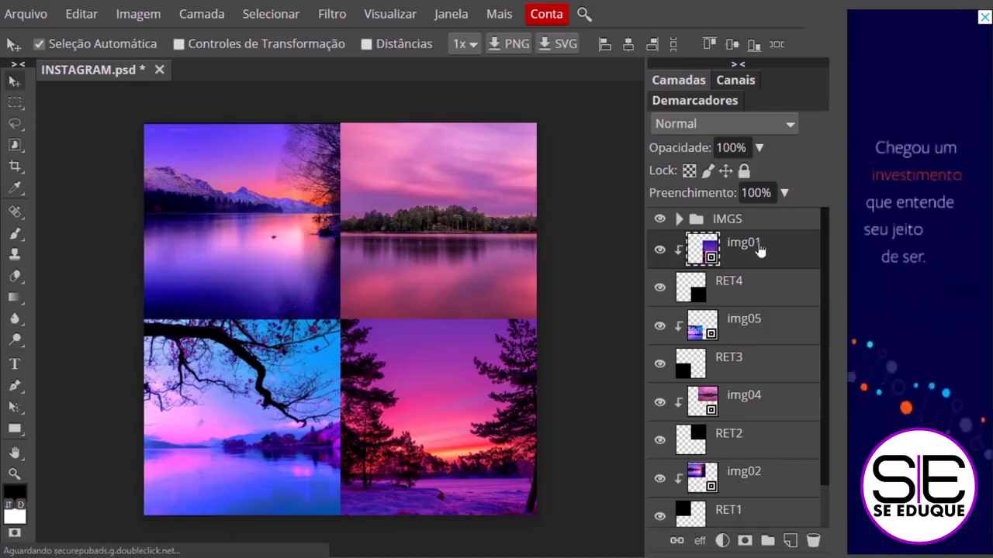
scroll(741, 349, down, 1)
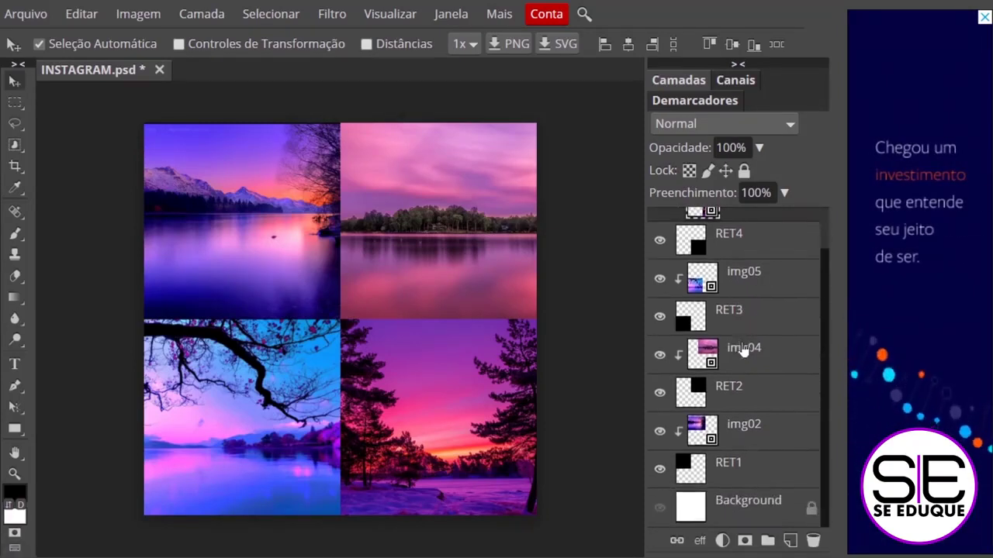
click(725, 466)
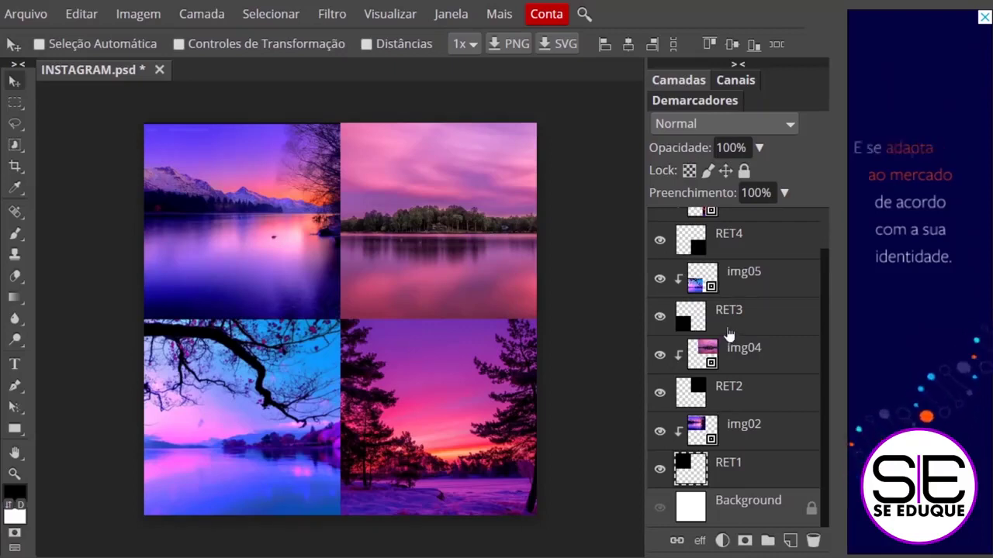
key(ctrl+g)
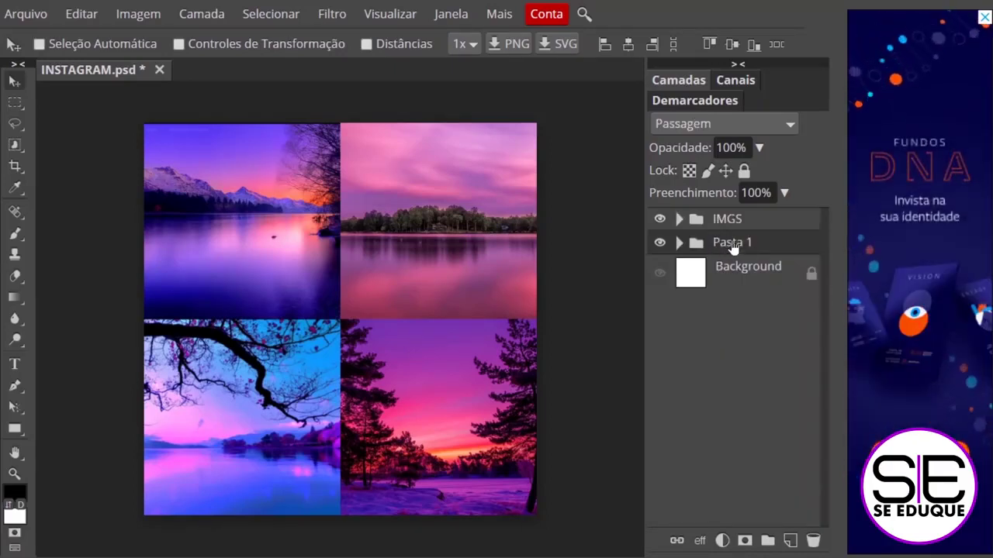
double_click(733, 243)
text(POSTAGEM)
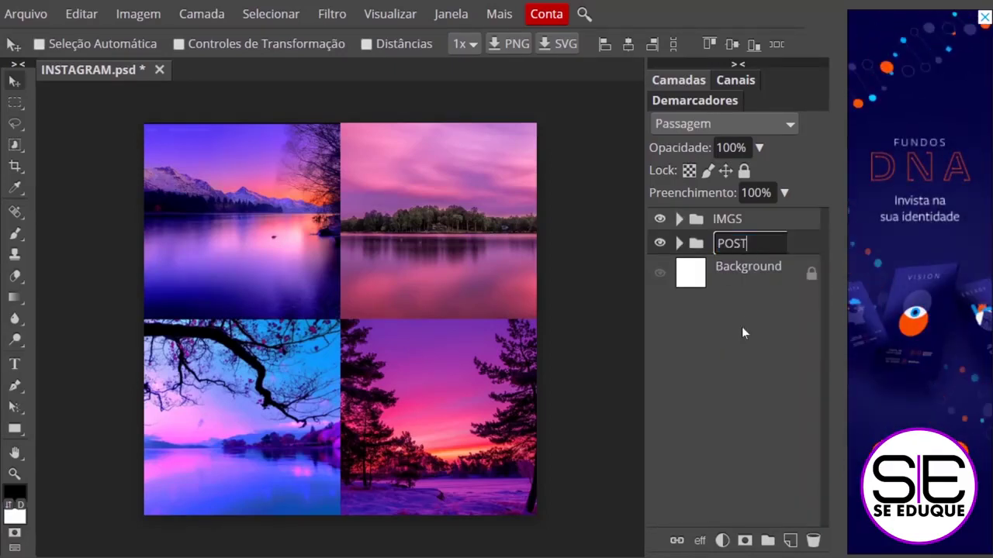
key(Return)
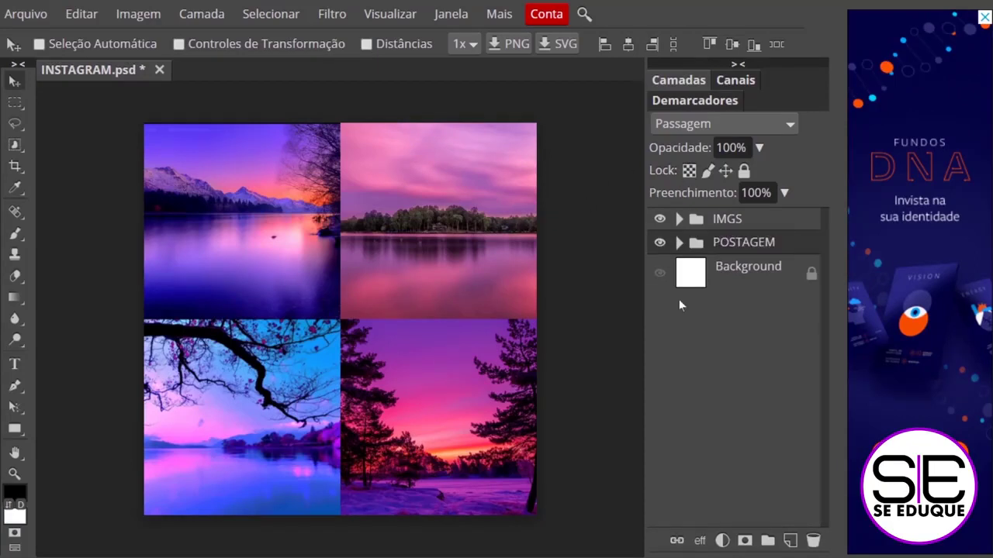
- Select a full-height vertical strip about 14 px wide near the centre of the Background layer and copy it to a new layer
click(735, 276)
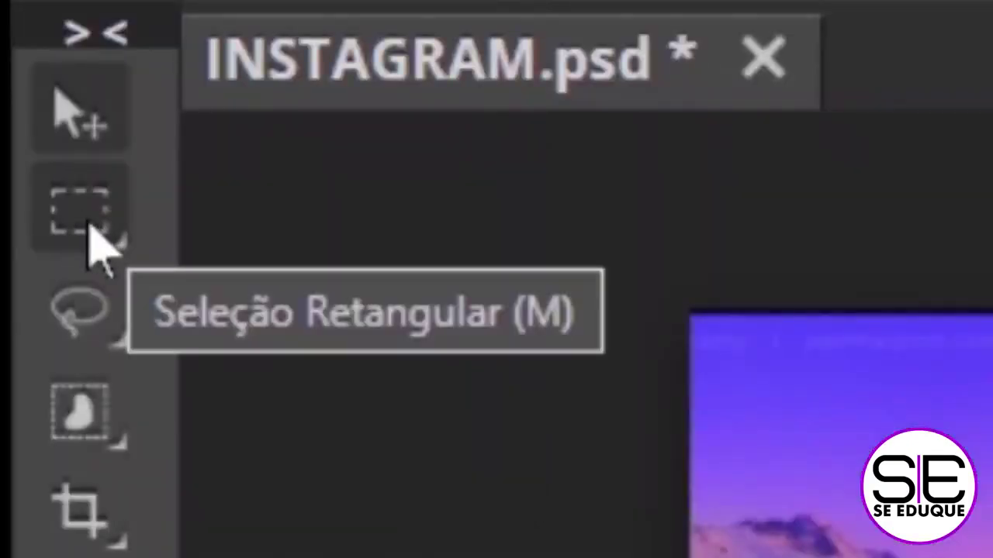
click(119, 218)
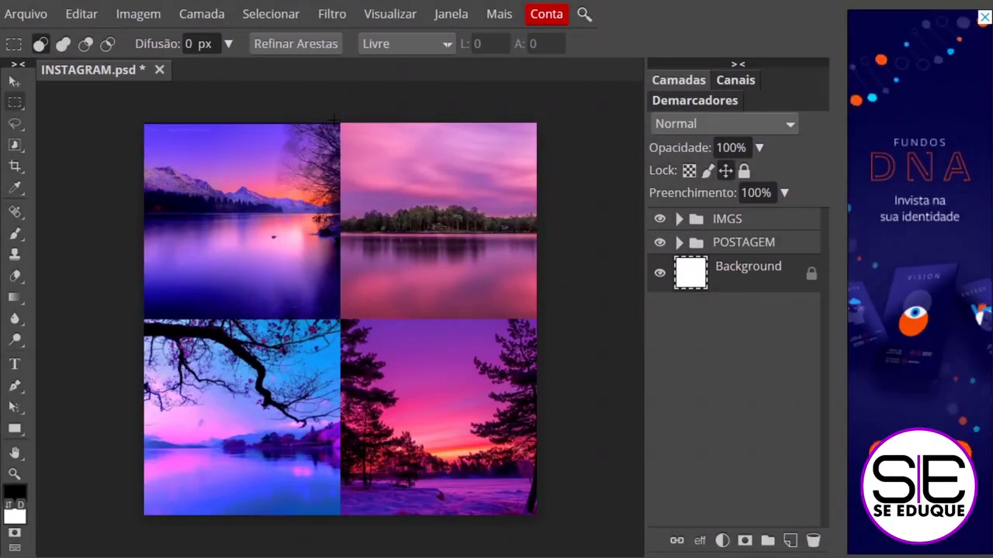
drag(334, 121, 343, 522)
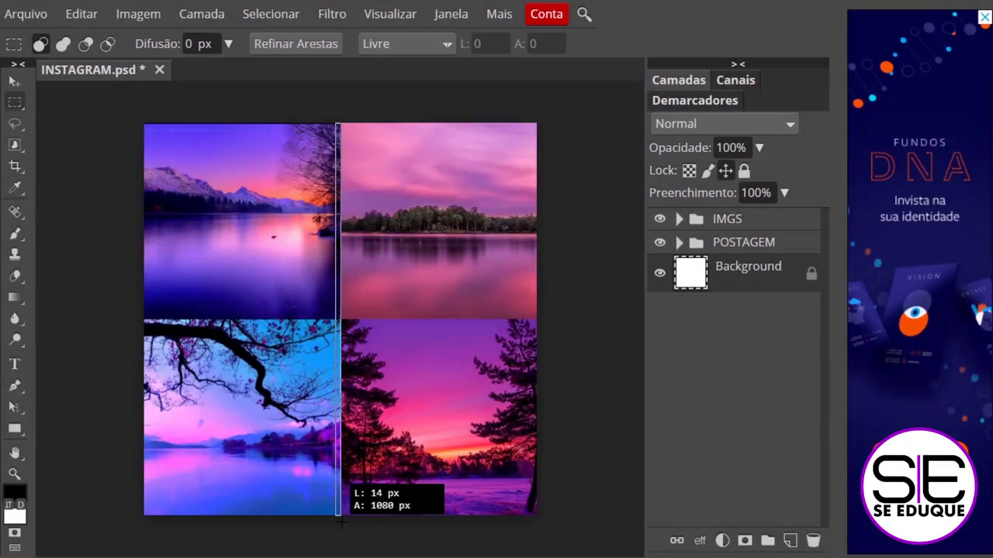
drag(340, 523, 340, 523)
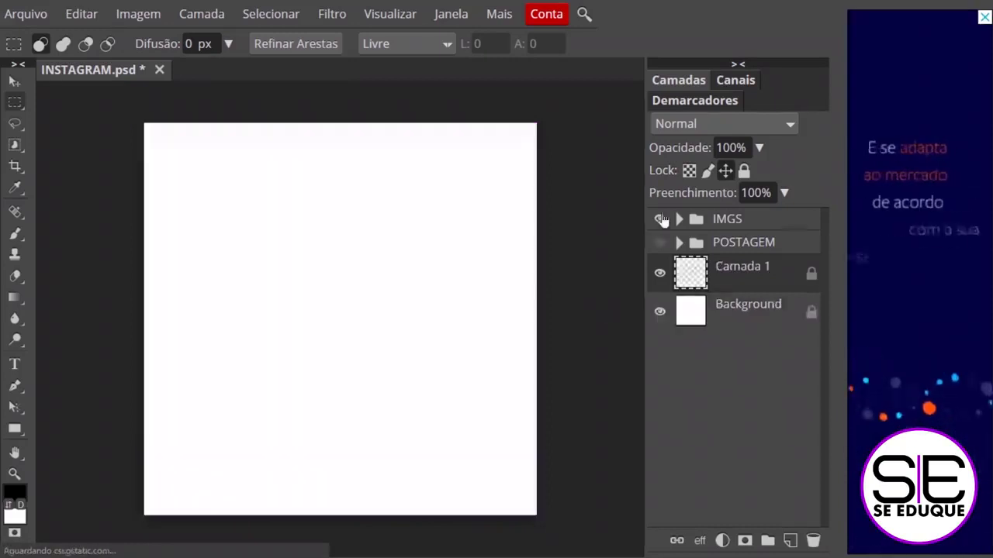
- Hide the Background and move the white strip layer Camada 1 above the IMGS folder
click(658, 317)
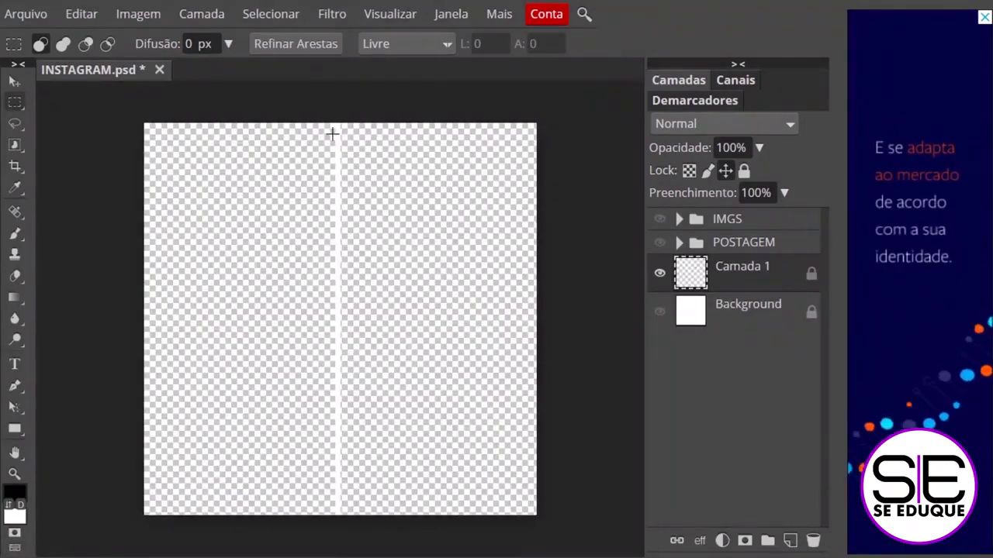
click(658, 314)
click(659, 314)
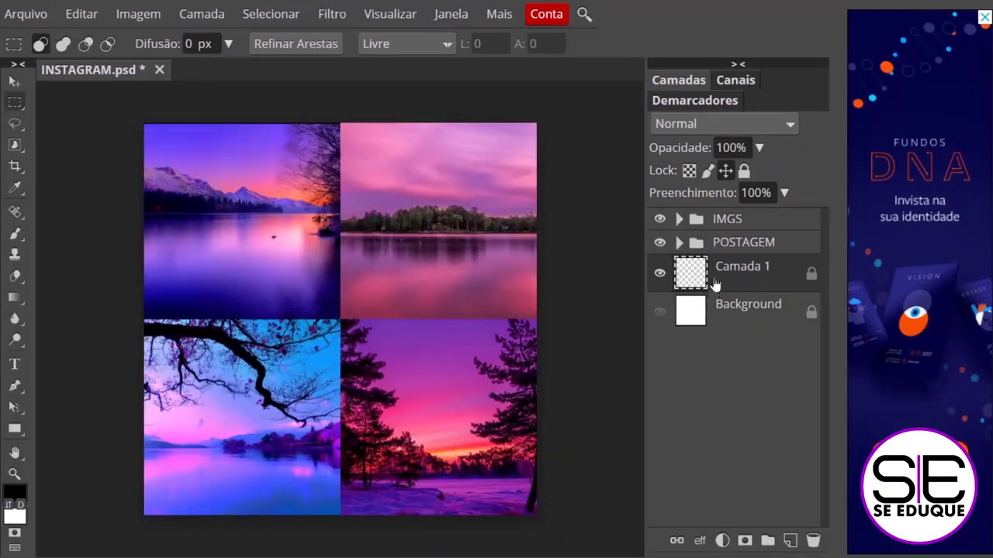
drag(742, 286, 732, 206)
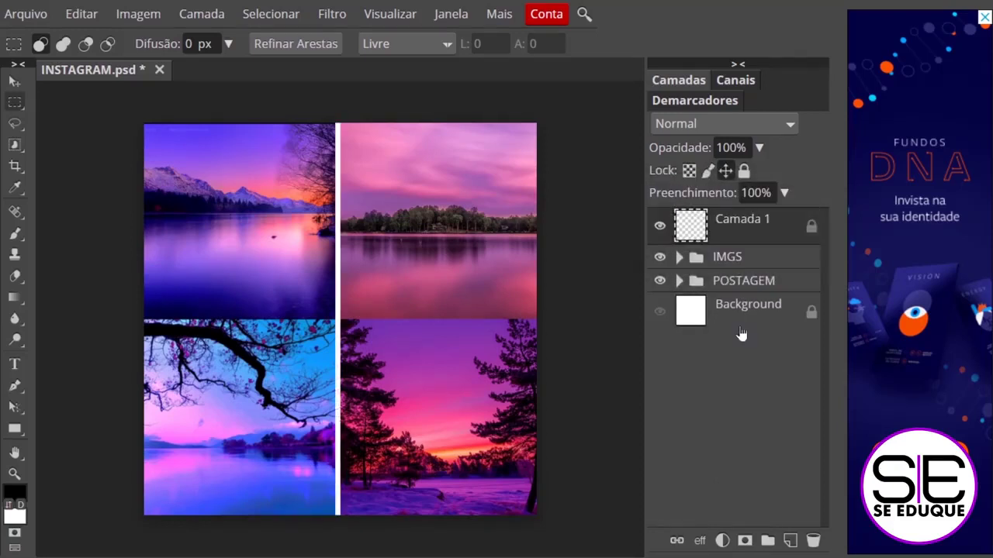
- Nudge the white vertical strip horizontally until it sits centred on the boundary between the two columns of images
click(15, 80)
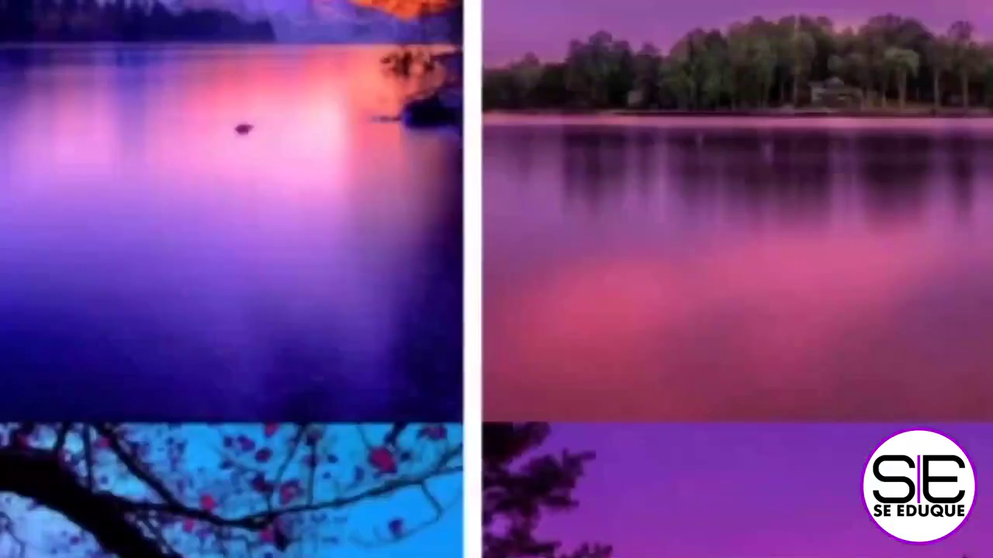
key(Left)
key(Left)
key(Left)
key(Left)
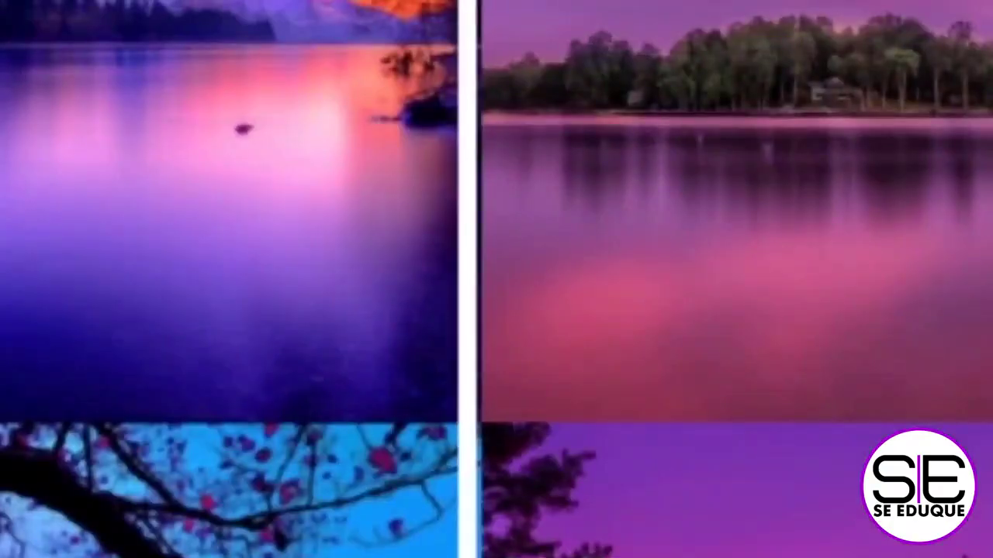
key(Right)
key(Right)
key(Right)
key(Right)
key(Right)
key(Right)
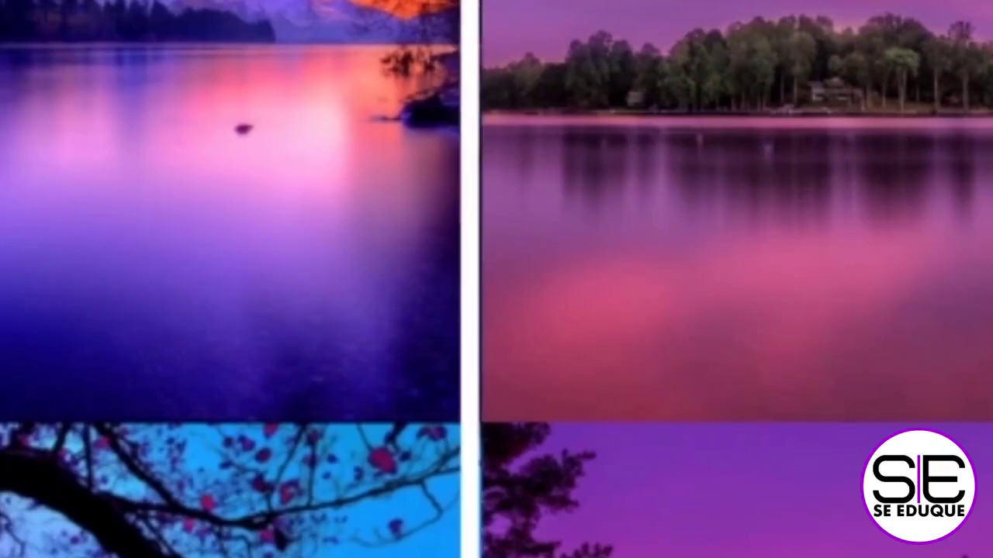
key(Left)
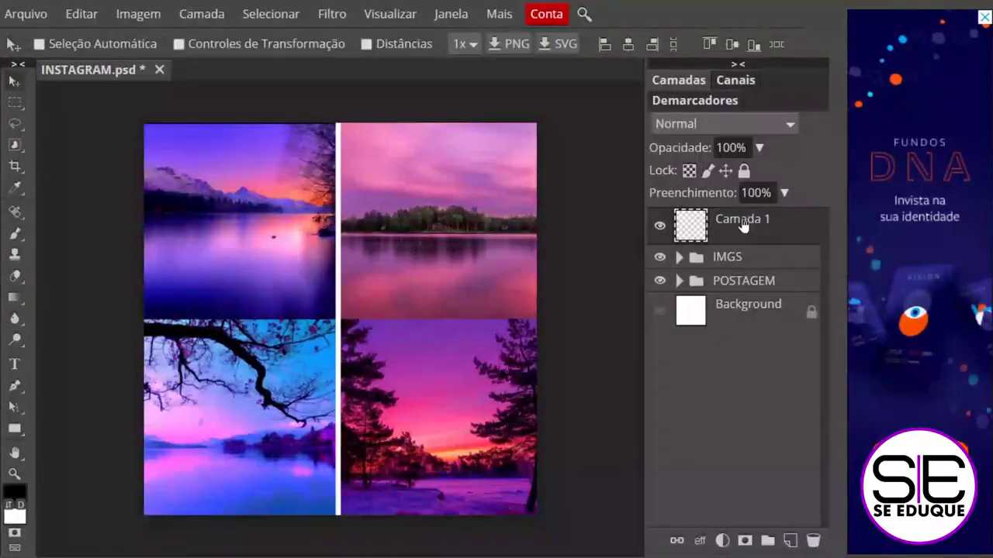
- Rename the white strip layer Camada 1 as DIV VERT
double_click(744, 223)
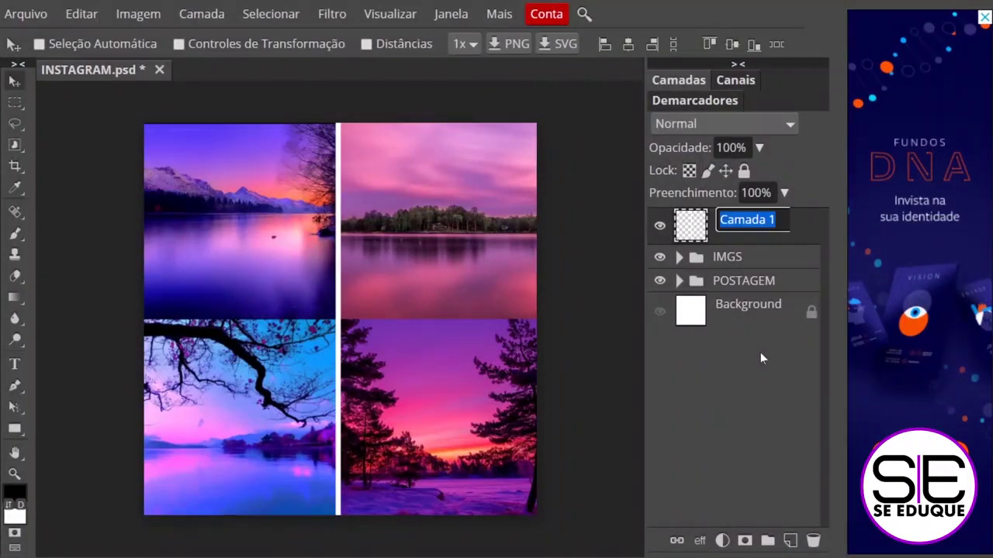
text(DIV VERT)
key(Return)
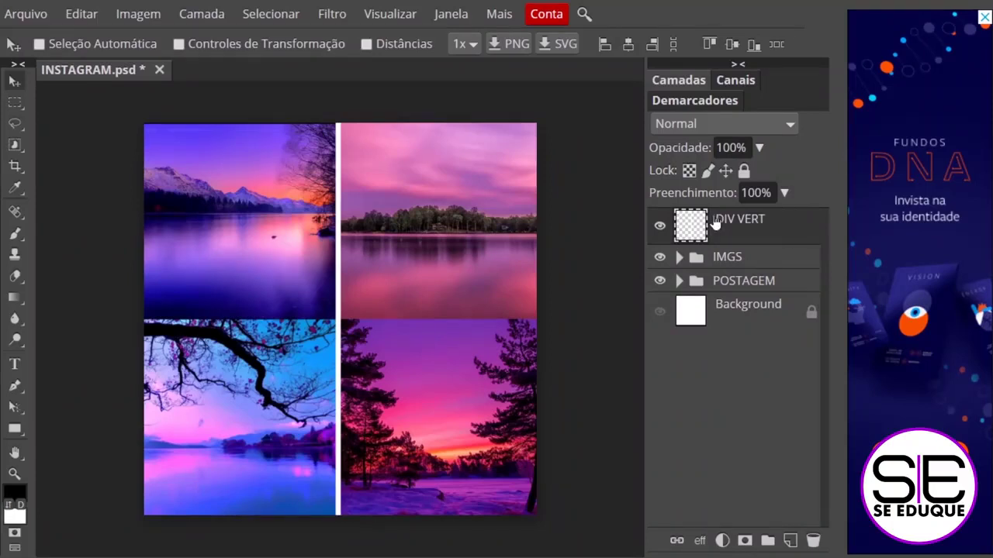
- Add a horizontal divider named DIV HOR by duplicating DIV VERT and rotating the copy -90° across the middle of the layout
key(ctrl+j)
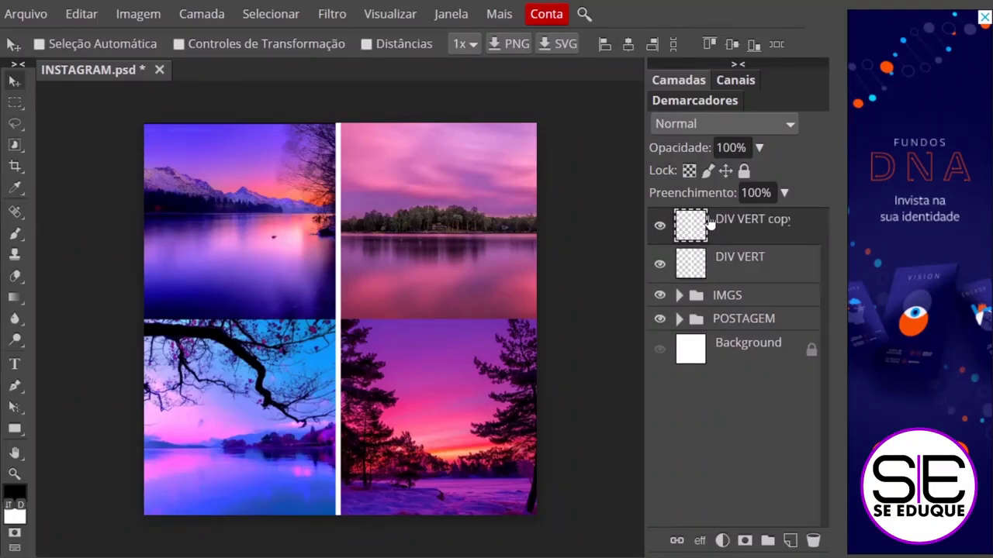
key(ctrl+t)
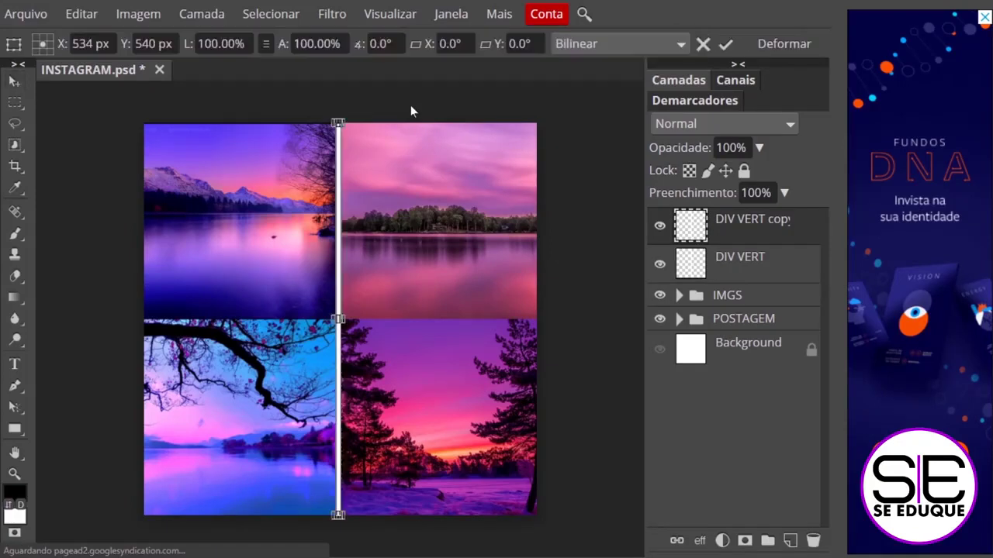
drag(345, 106, 126, 339)
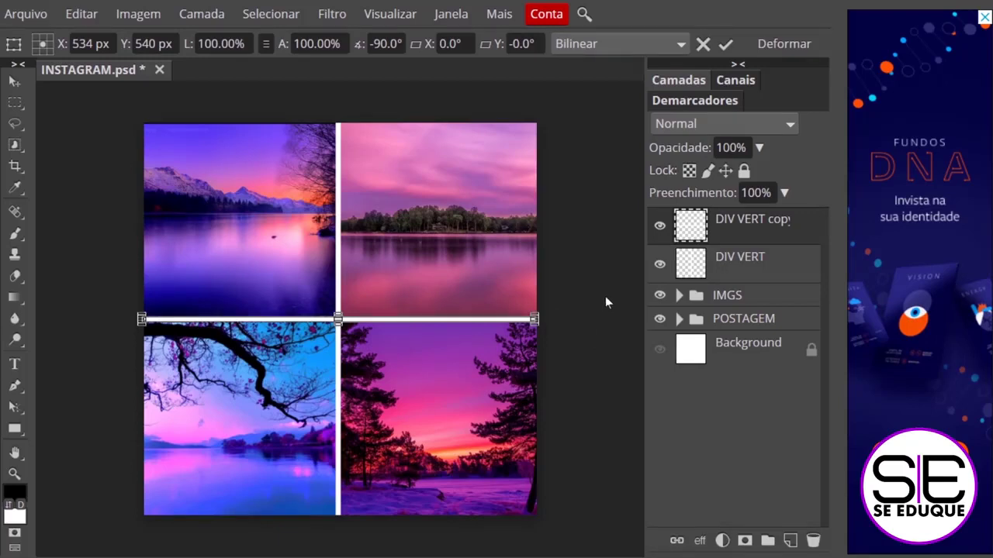
key(Return)
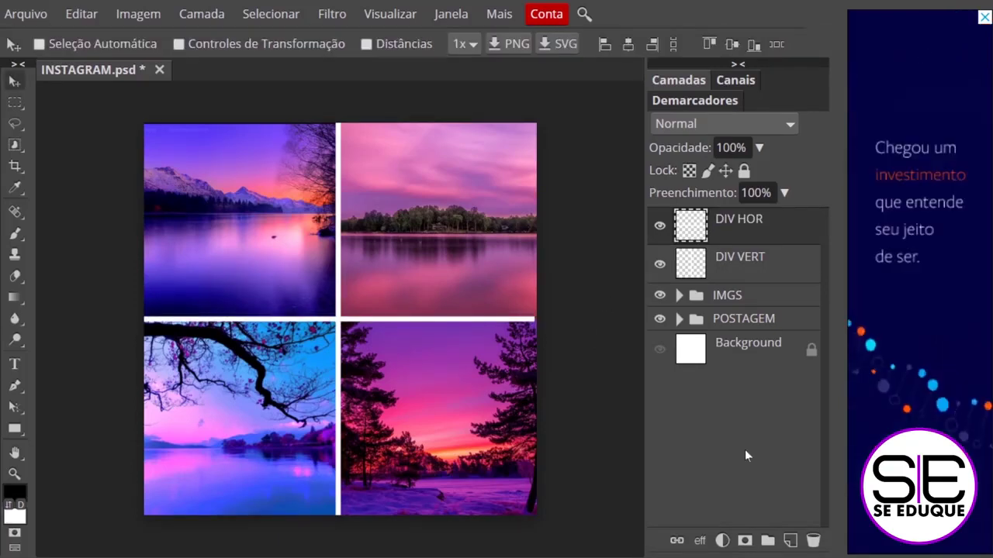
- Group the DIV HOR and DIV VERT layers into a folder and name it DIVISORIAS
click(726, 259)
ctrl+click(731, 229)
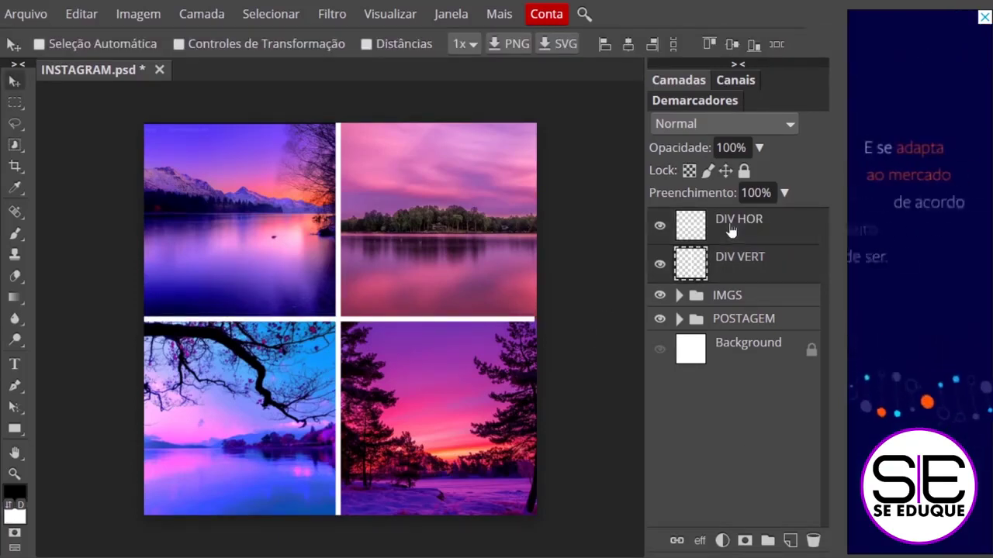
key(ctrl+g)
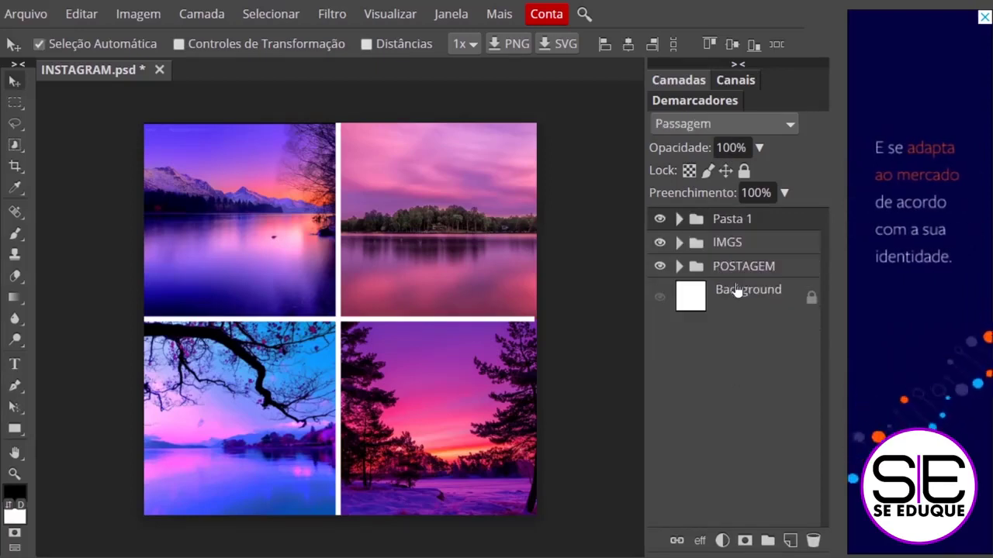
double_click(732, 221)
text(DIVISORIAS)
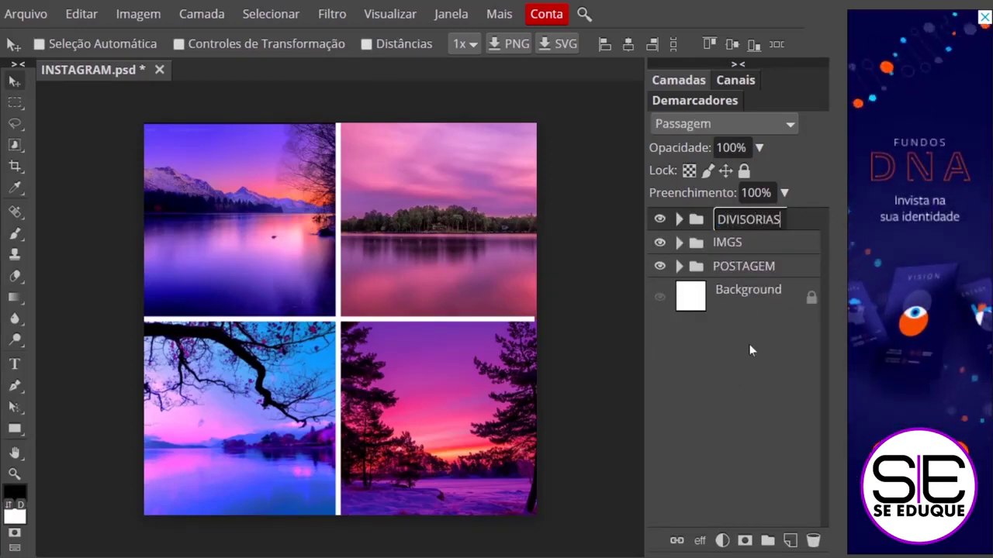
key(Return)
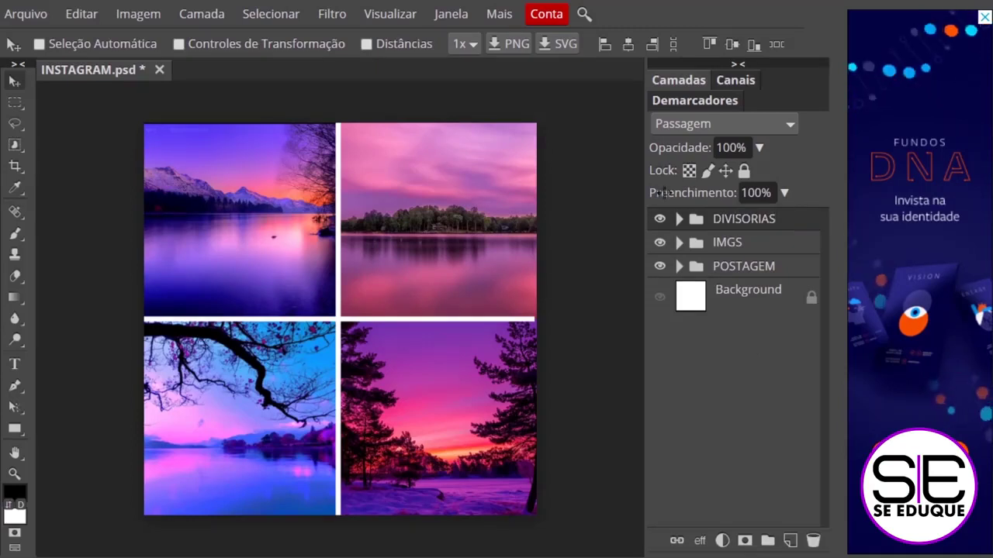
- Toggle the visibility of the folders to compare the layout, leaving DIVISORIAS hidden and IMGS shown
click(665, 221)
click(666, 220)
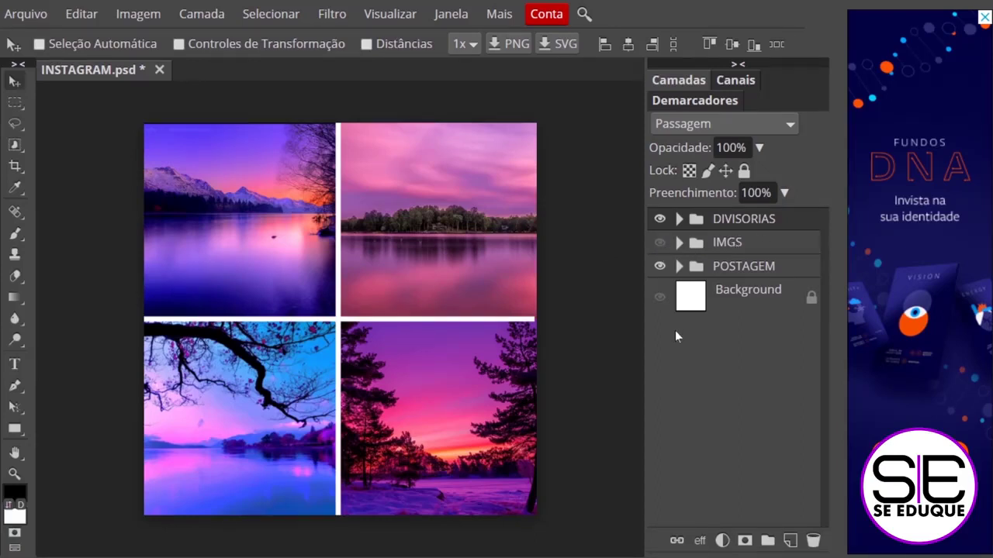
click(661, 220)
click(660, 244)
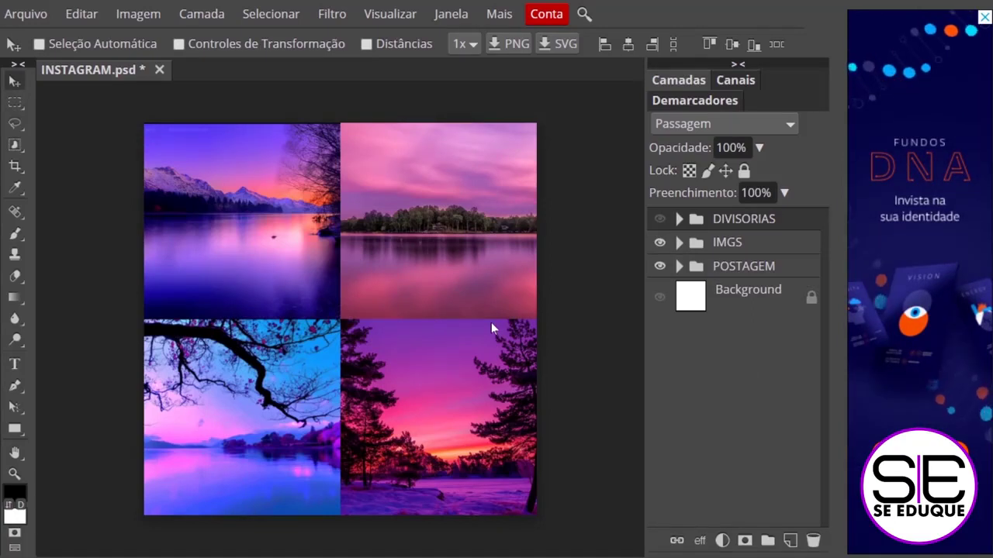
- Set the Text tool's colour to blue 3e1ed8
click(14, 364)
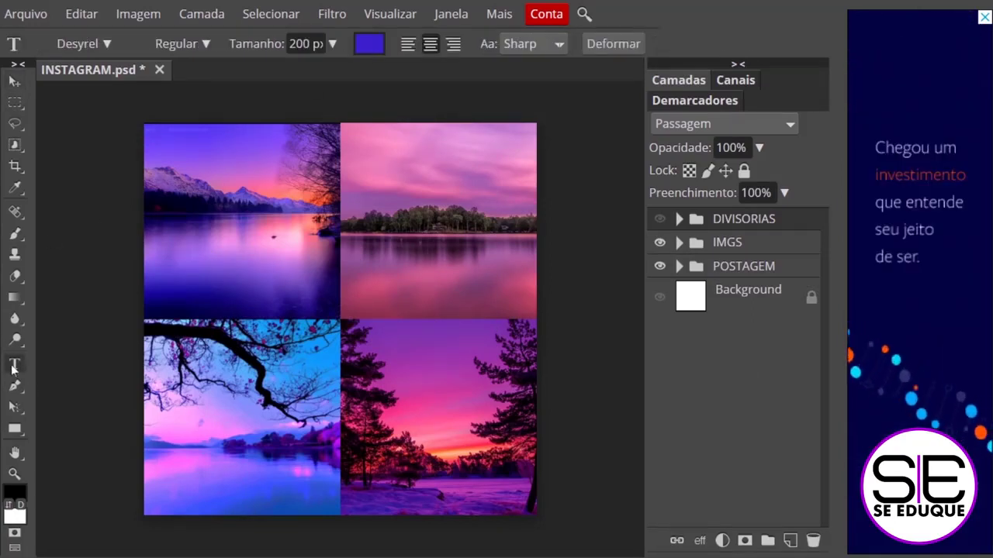
click(369, 44)
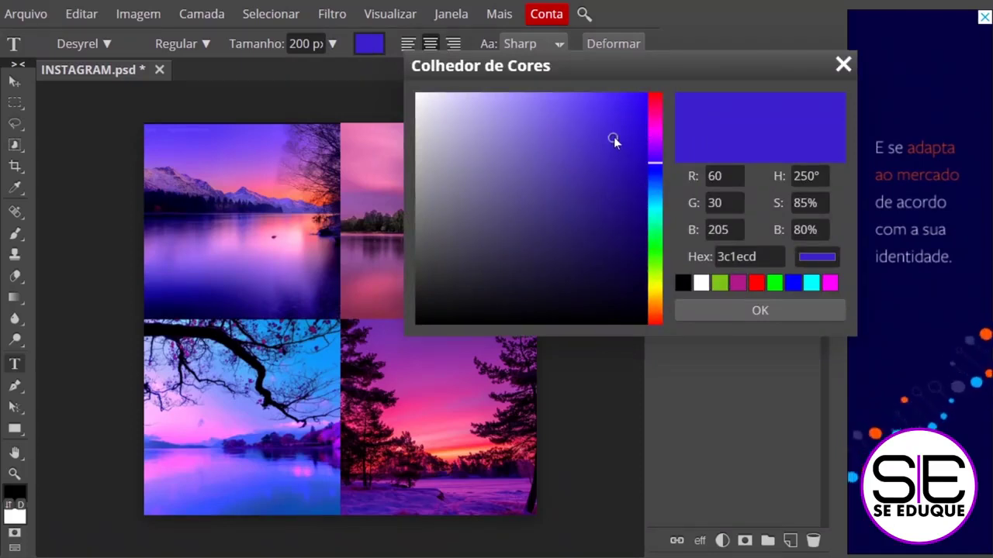
drag(614, 136, 615, 128)
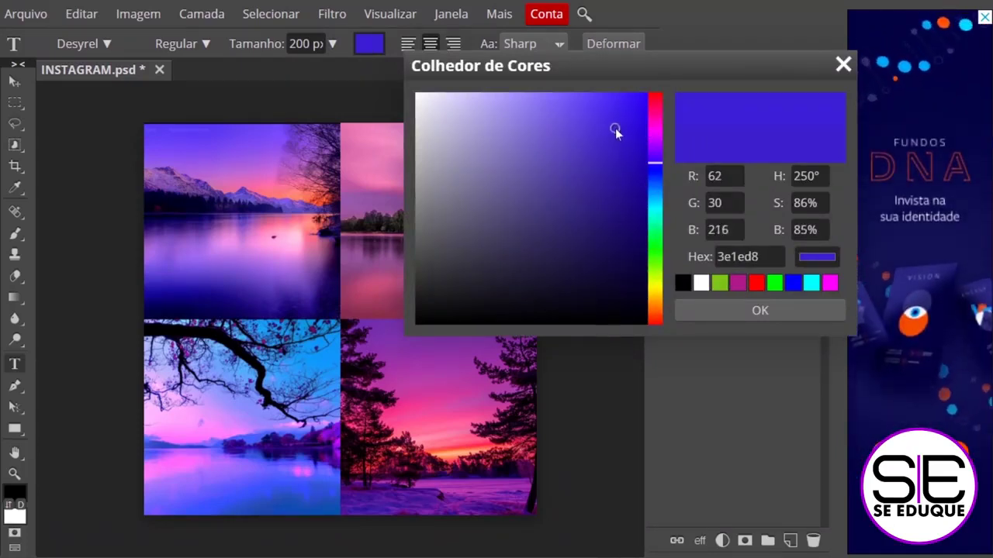
click(760, 310)
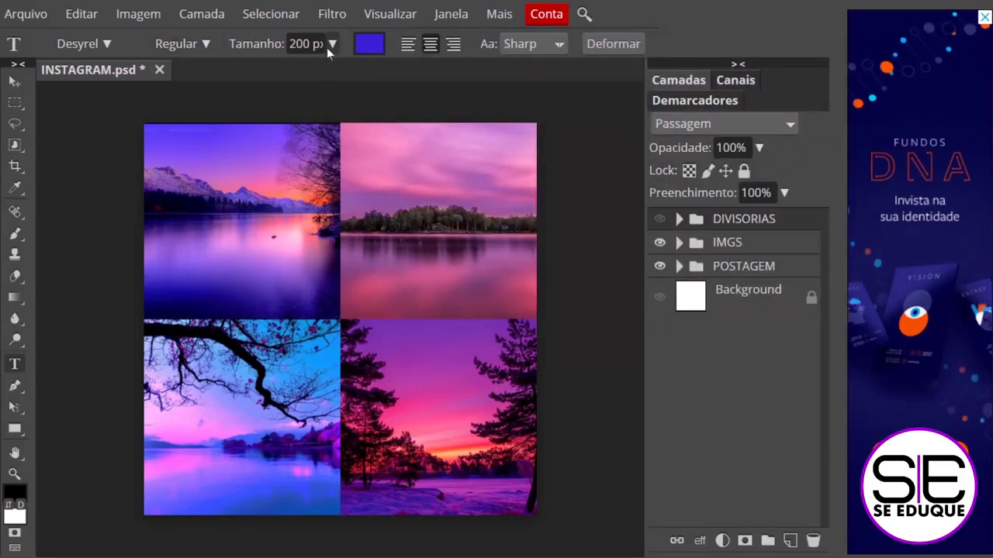
- Add the text PAISAGENS in Desyrel Regular at 200 px and move it across the centre of the layout
click(162, 316)
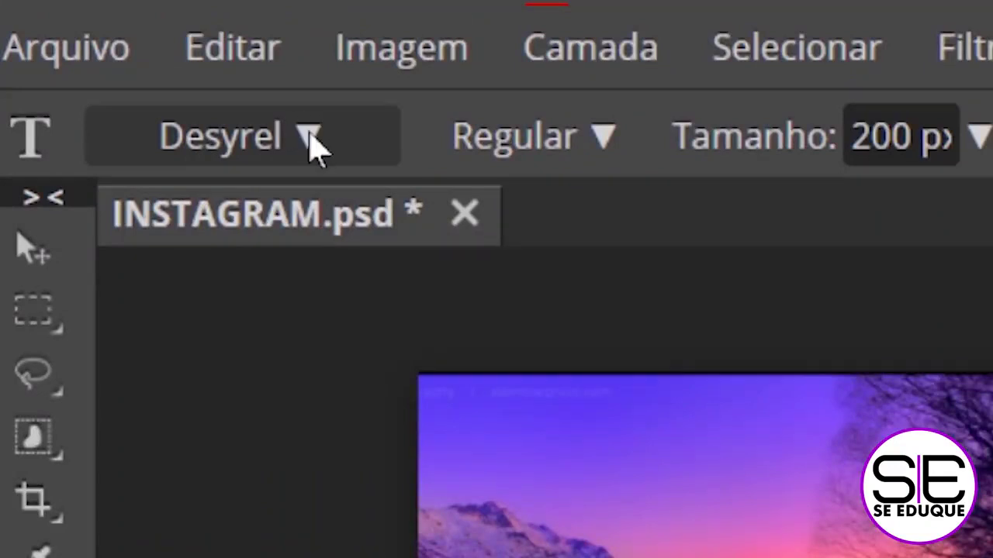
click(316, 139)
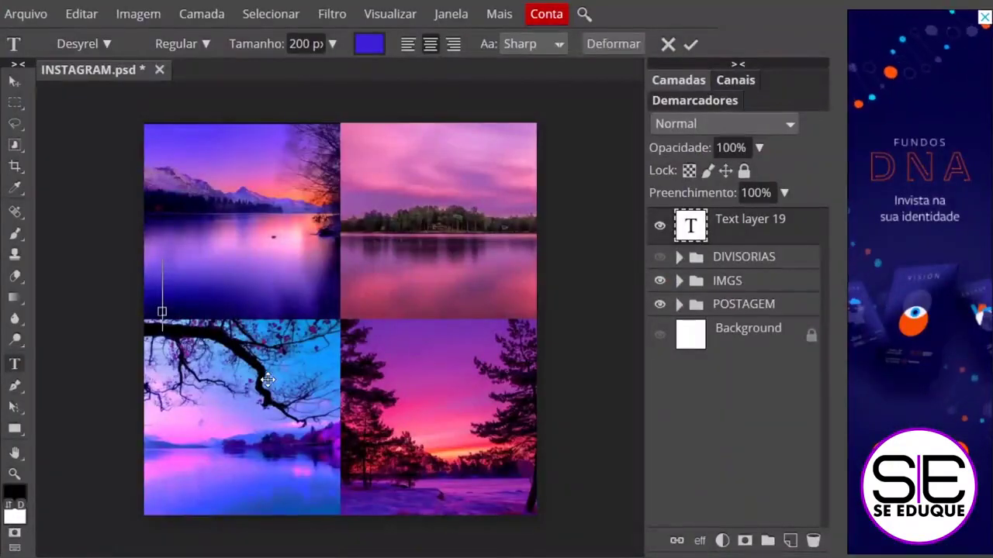
key(p)
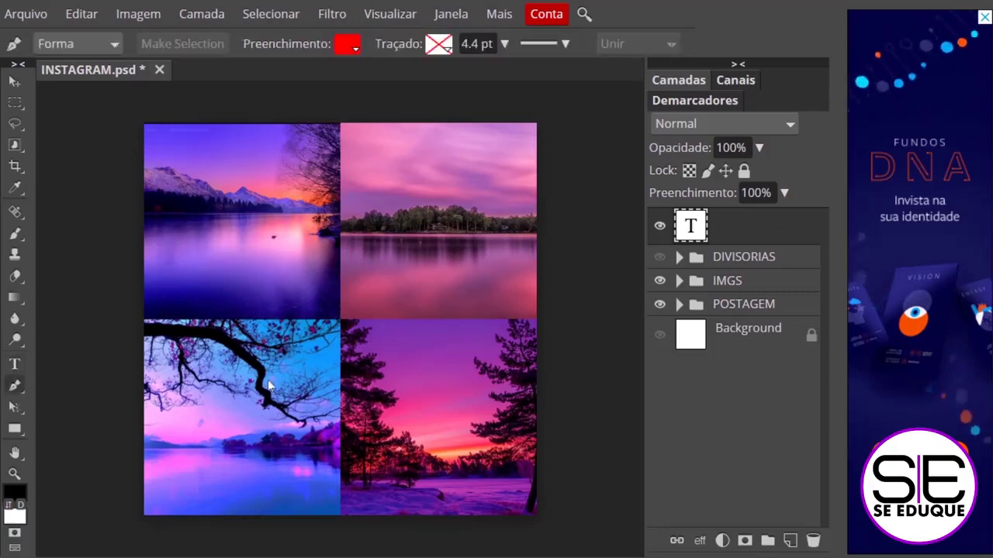
text(PAISAGENS)
click(14, 81)
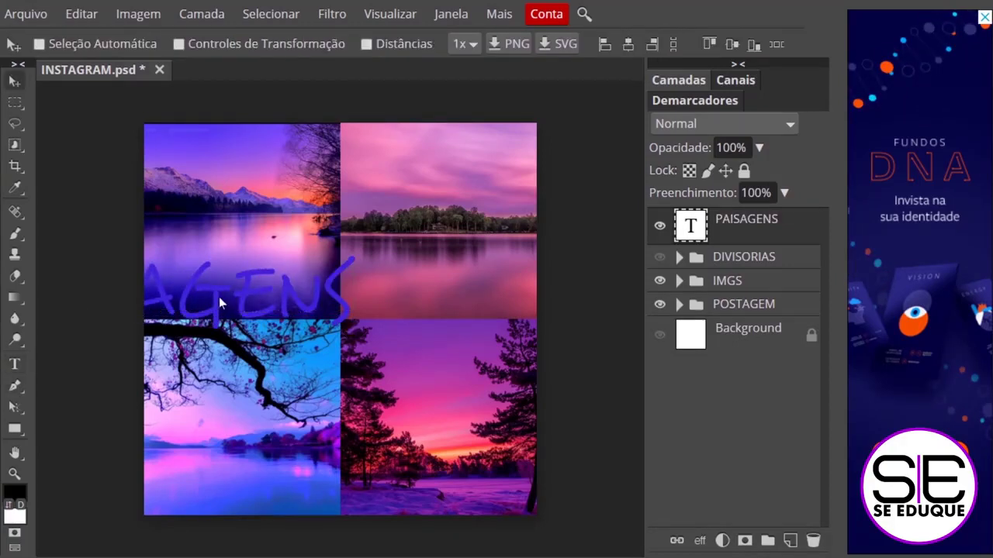
drag(219, 296, 410, 334)
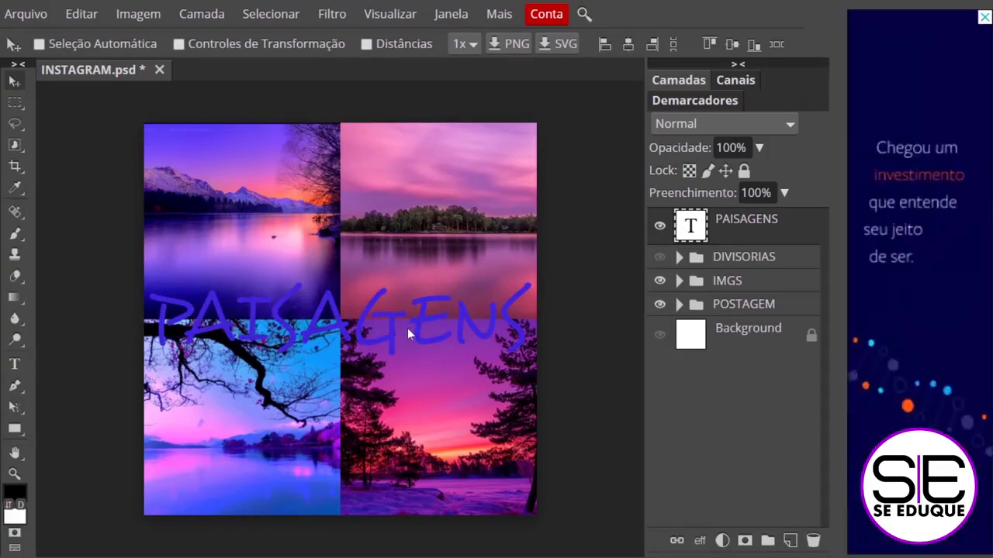
- Recolour the PAISAGENS text white and nudge it slightly down over the centre of the layout
double_click(691, 226)
click(373, 43)
drag(614, 126, 417, 95)
click(759, 310)
click(15, 80)
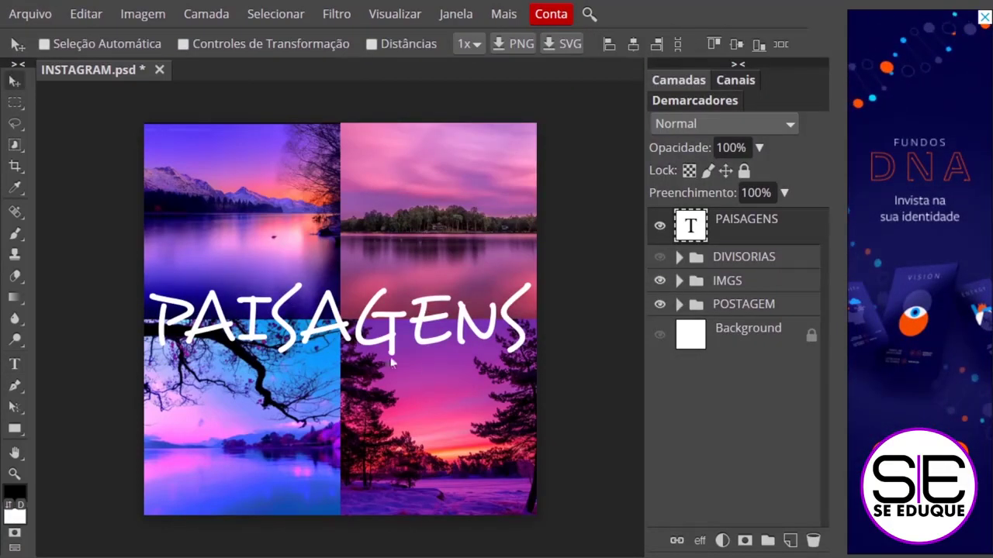
drag(332, 312, 332, 313)
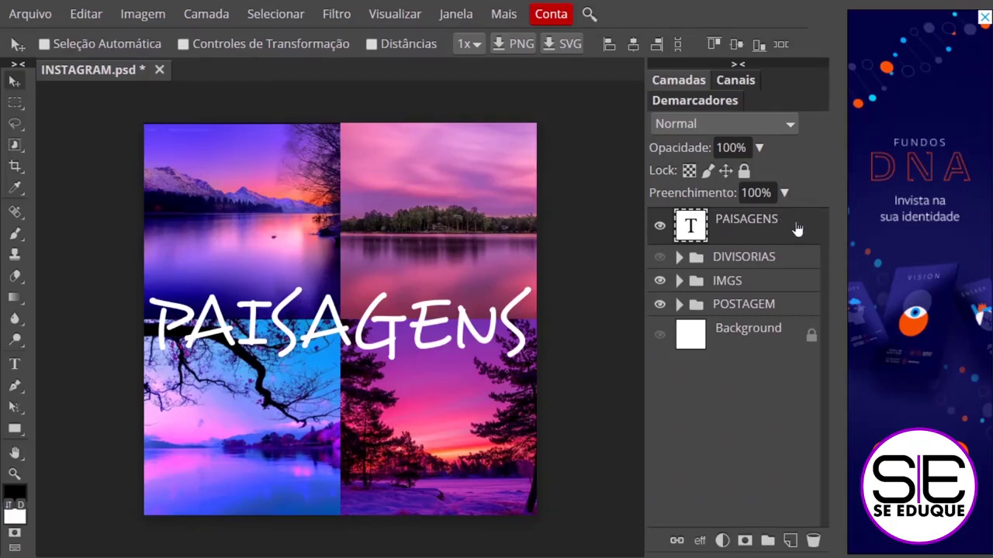
- Add a Sombra Externa (drop shadow) layer style to the PAISAGENS text, keeping the artwork in view beside the dialog
double_click(800, 228)
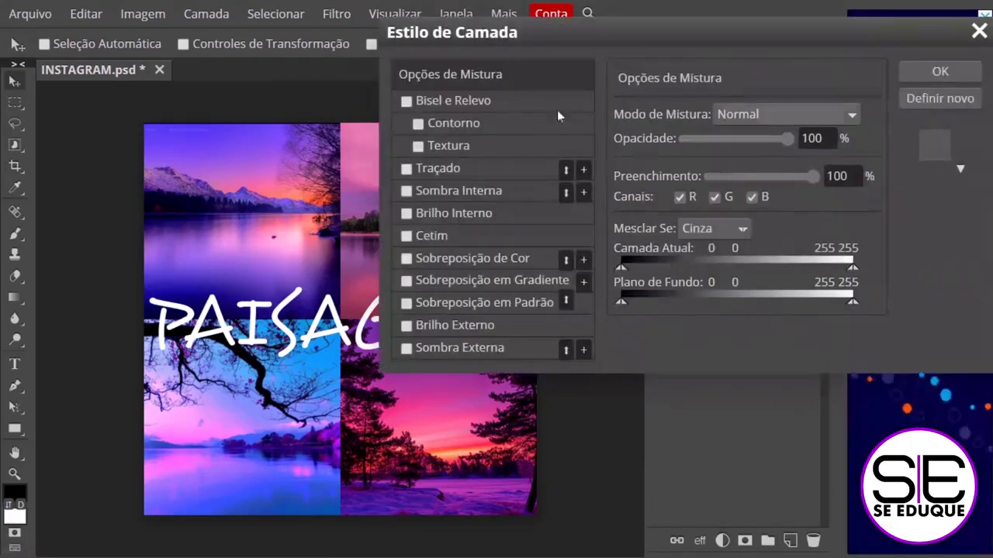
drag(507, 32, 671, 31)
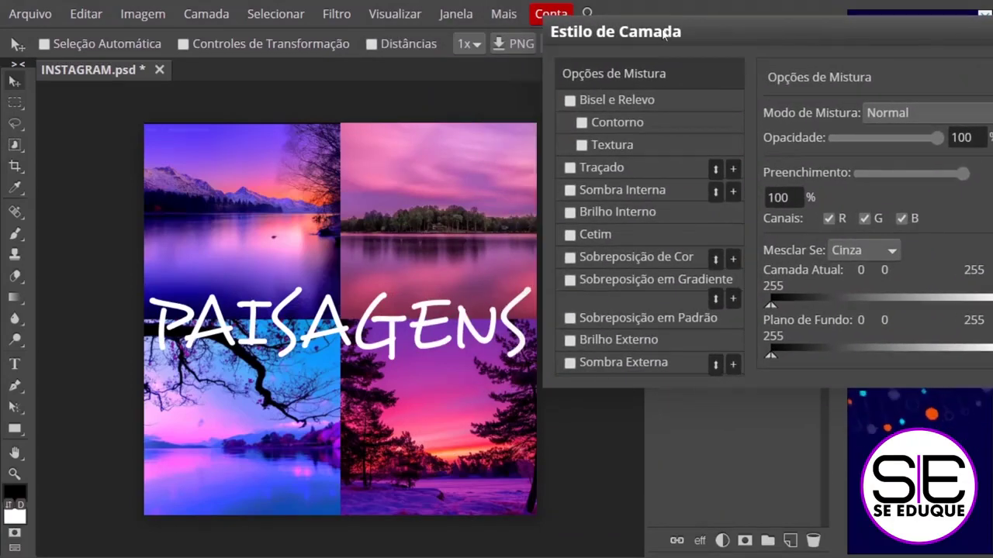
click(573, 367)
click(532, 373)
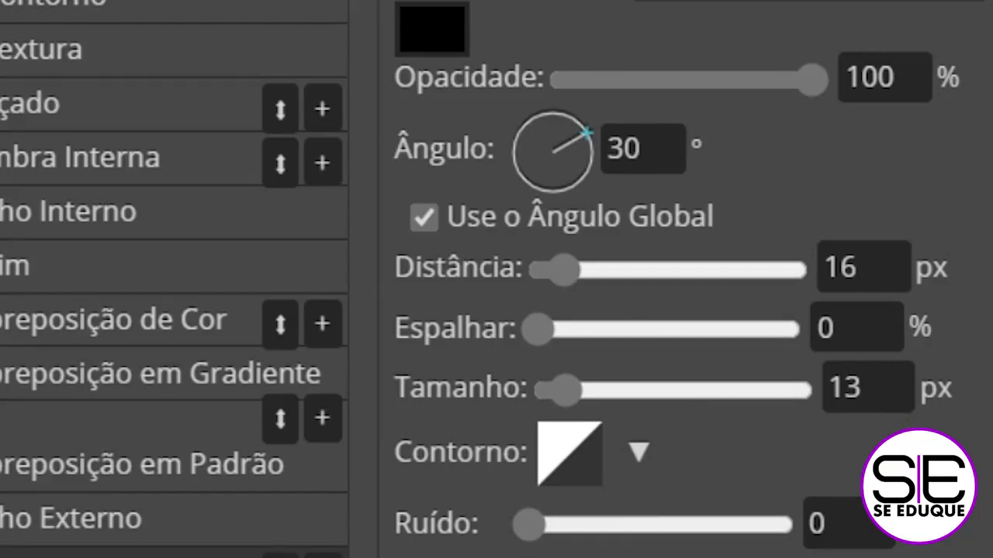
drag(636, 49, 667, 45)
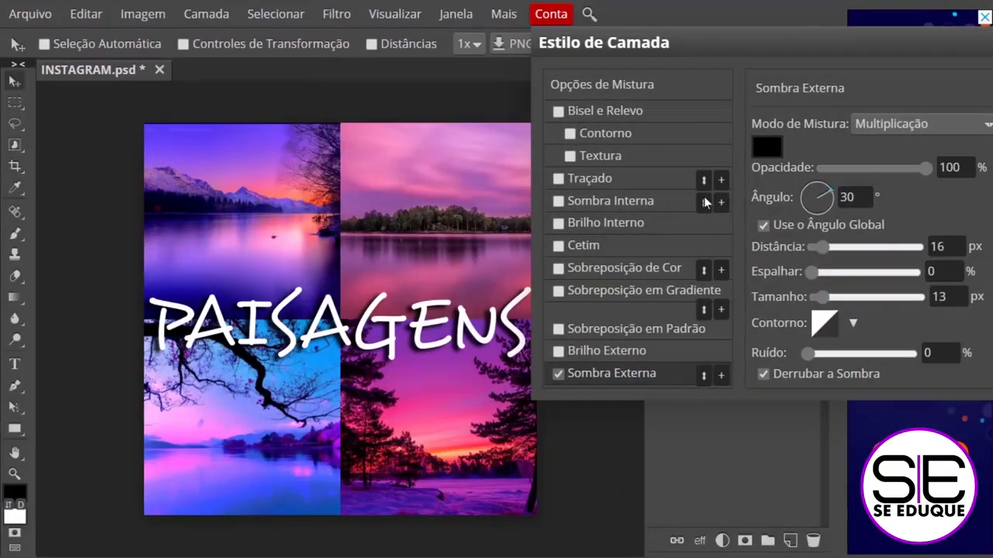
- Add the Bisel e Relevo (bevel and emboss) effect to the PAISAGENS text, comparing it on and off
click(558, 112)
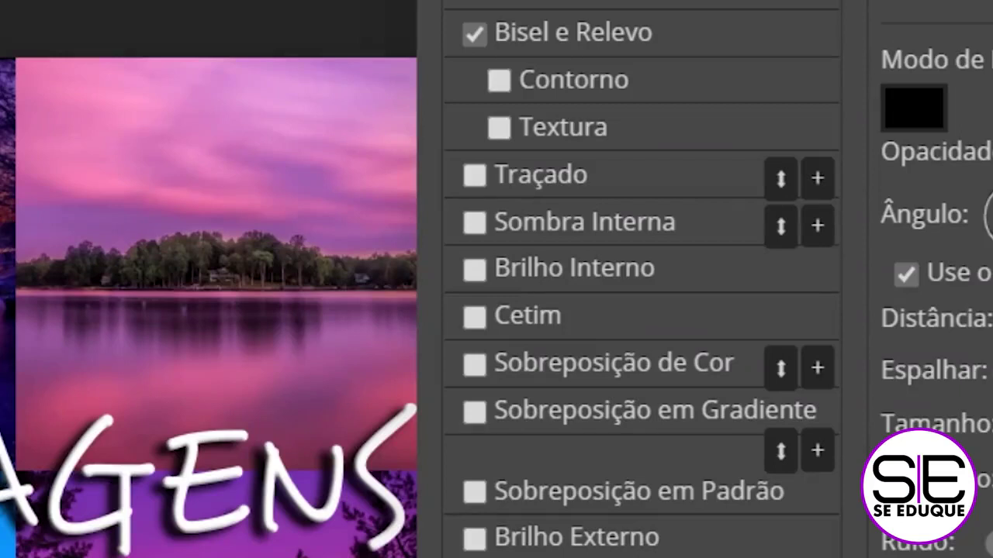
click(475, 32)
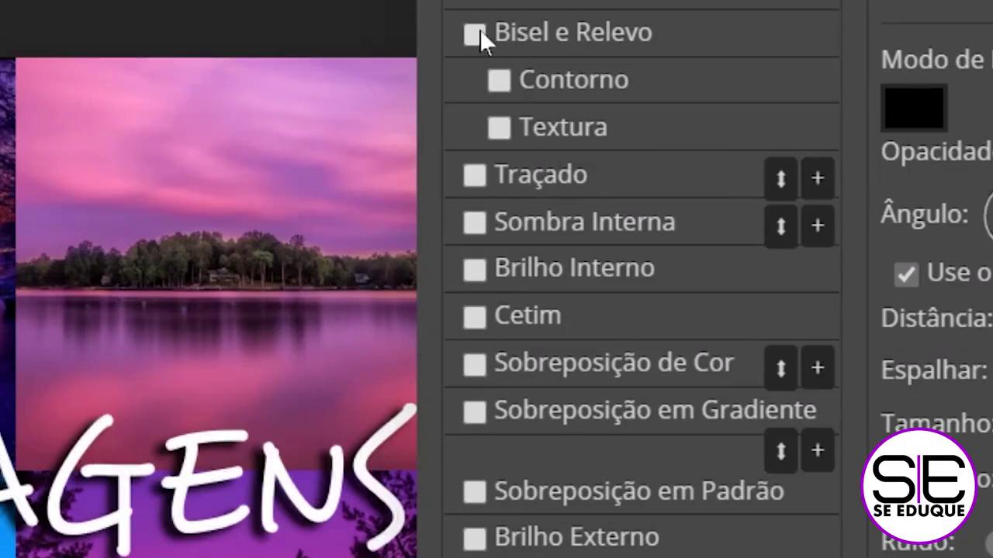
click(474, 35)
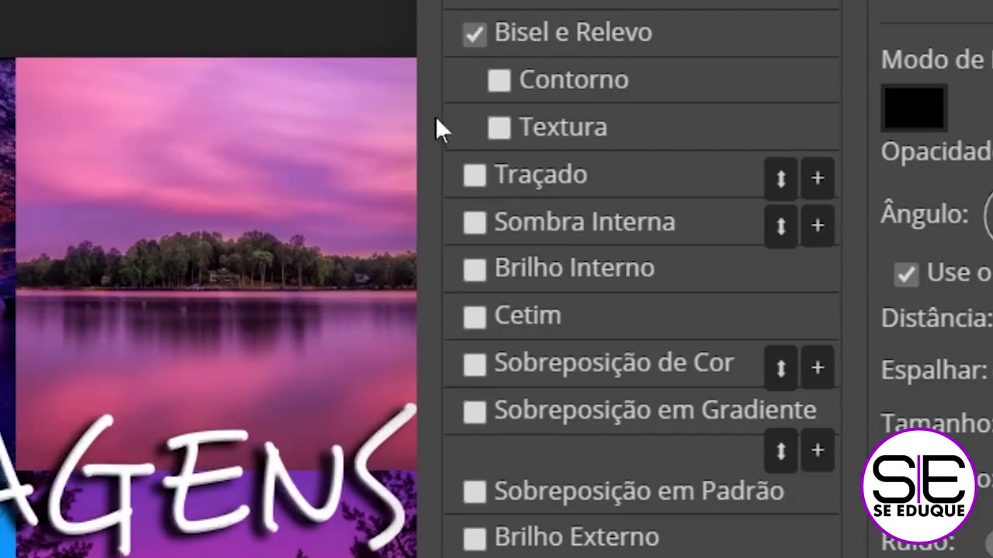
drag(701, 40, 741, 43)
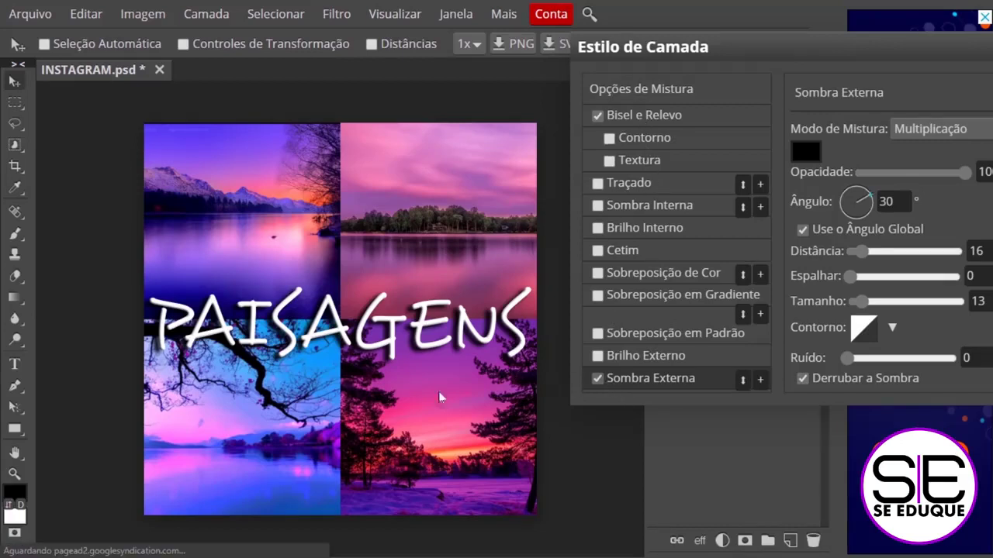
- Apply the layer style to the PAISAGENS text and compare the title with all its effects off and on
drag(801, 47, 726, 59)
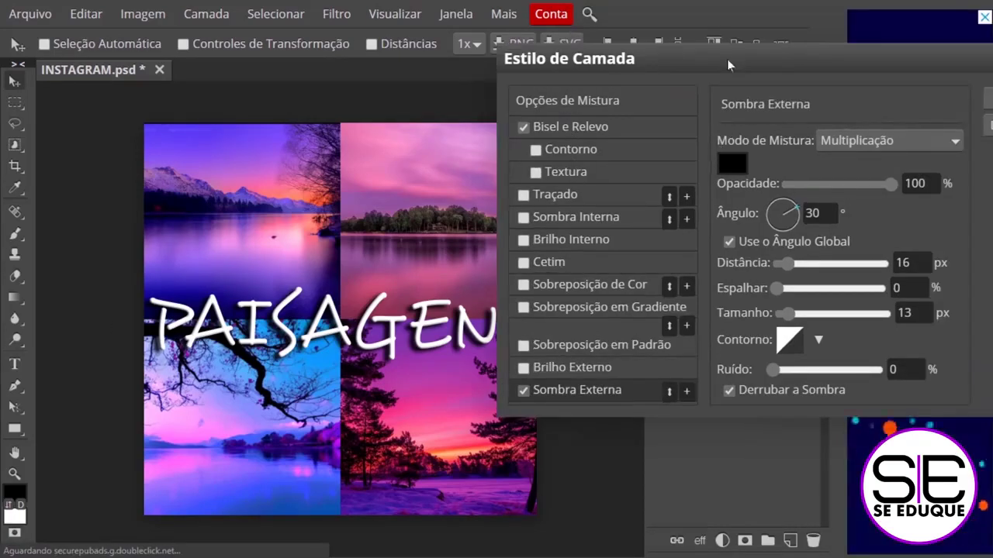
drag(877, 51, 775, 67)
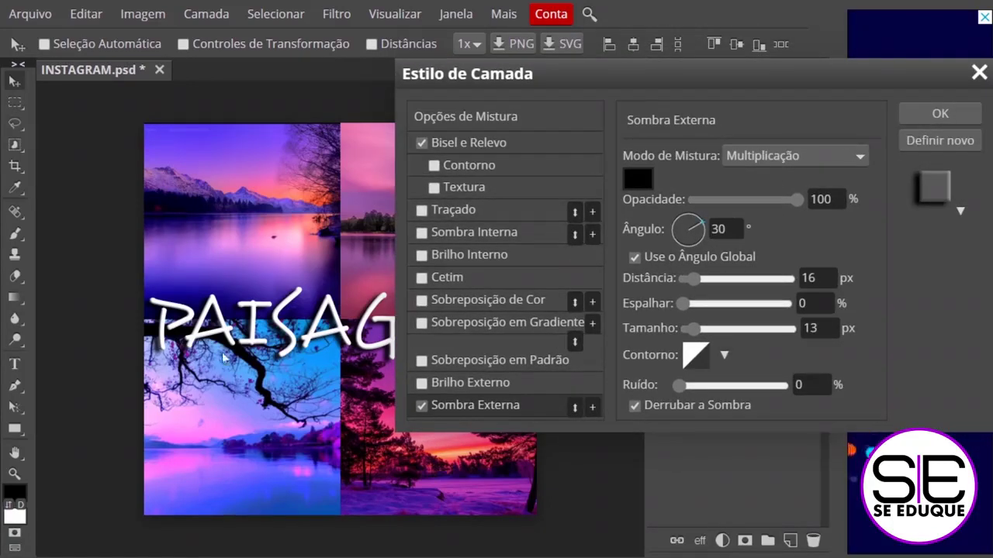
click(934, 116)
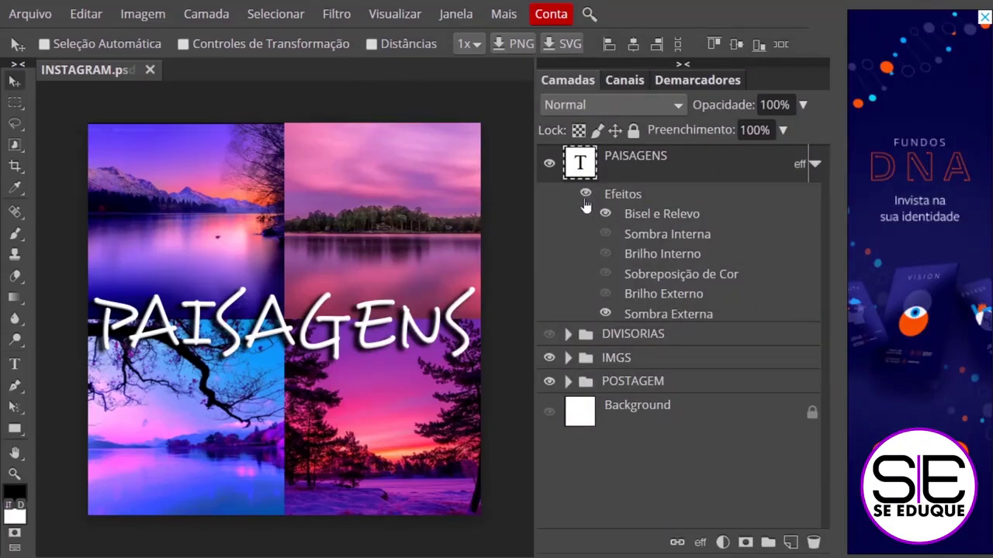
click(585, 194)
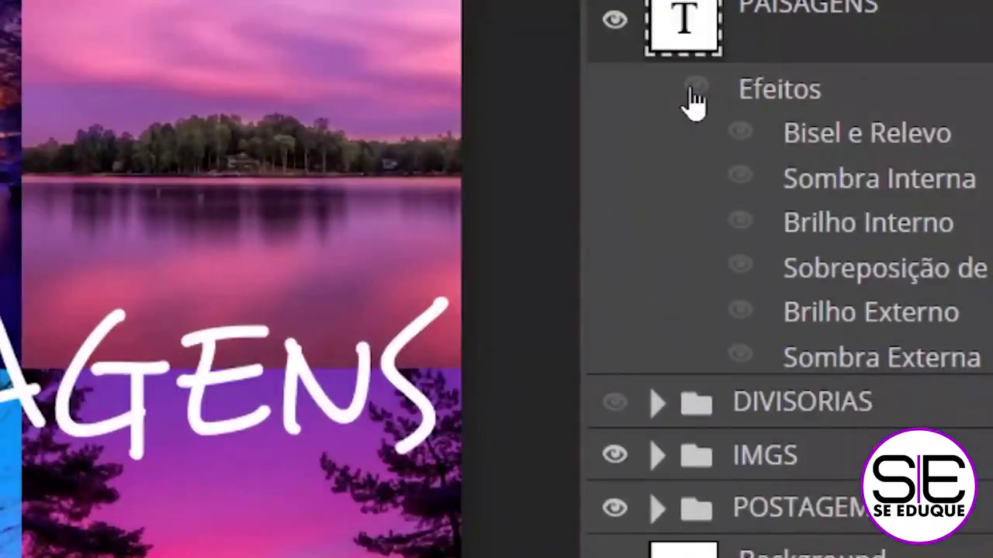
click(695, 87)
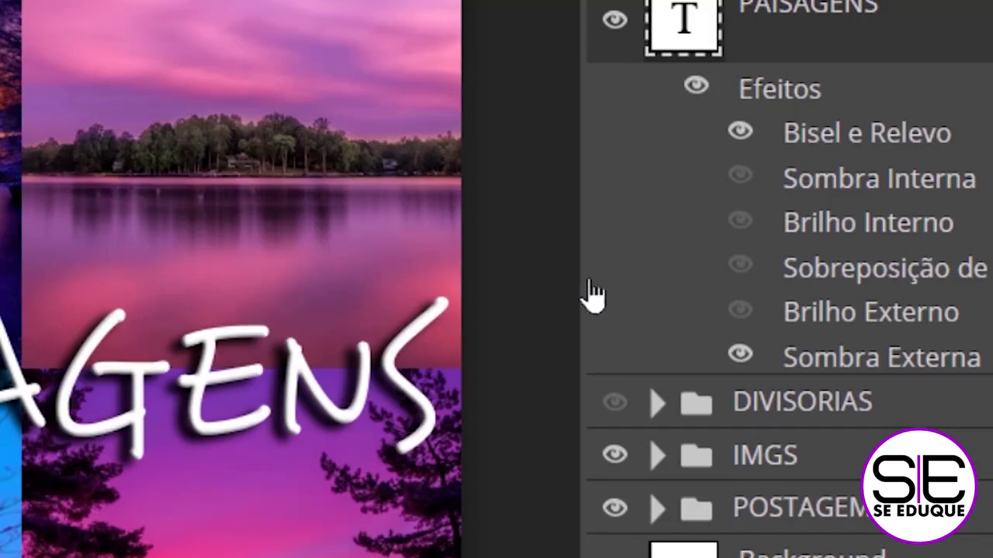
- Collapse the effects list of the PAISAGENS layer and make the DIVISORIAS folder visible
click(814, 186)
click(579, 218)
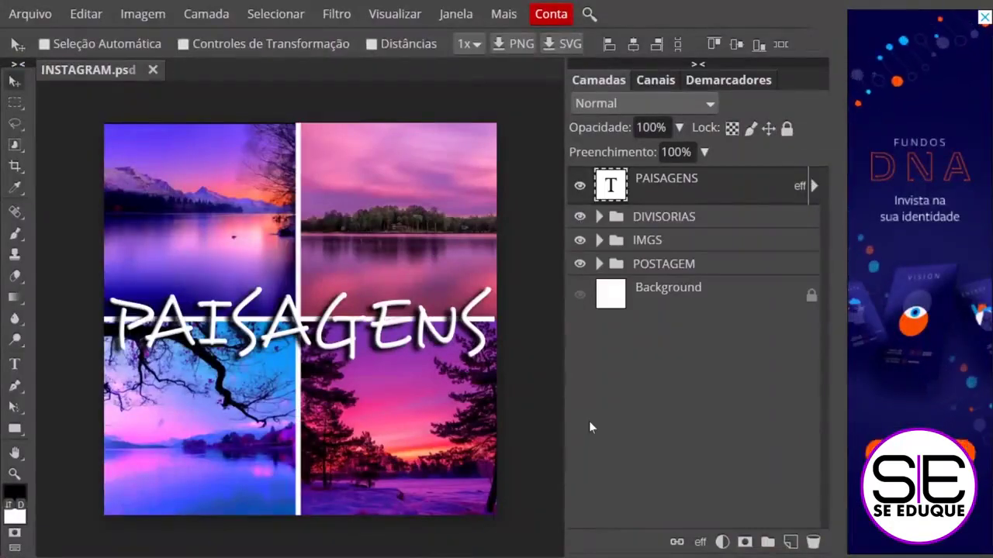
- Recolour the whole PAISAGENS text pink (f42295) and compare the layout with the DIVISORIAS folder hidden and shown
mouse_move(301, 329)
mouse_down()
mouse_move(300, 289)
mouse_move(300, 341)
mouse_move(299, 325)
mouse_up()
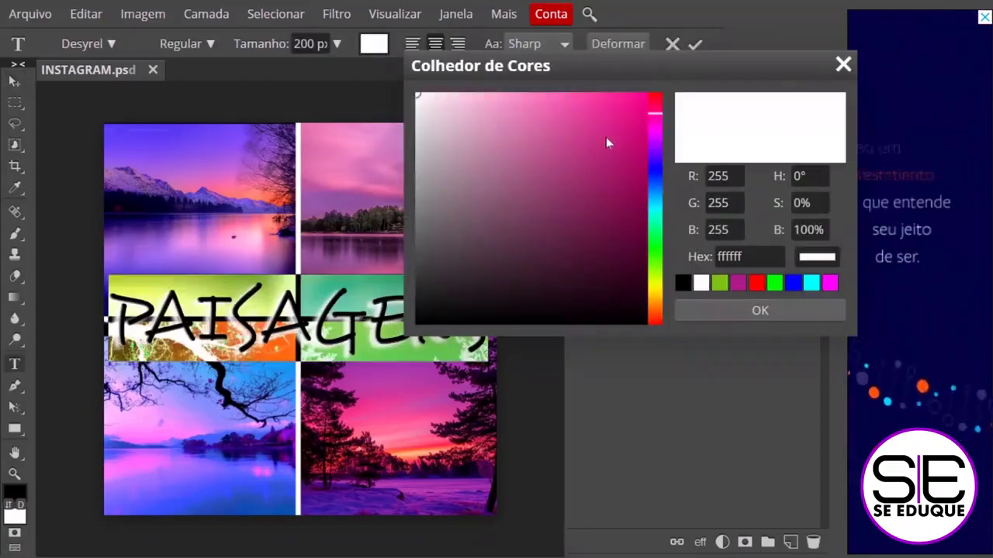
click(639, 108)
drag(638, 108, 634, 108)
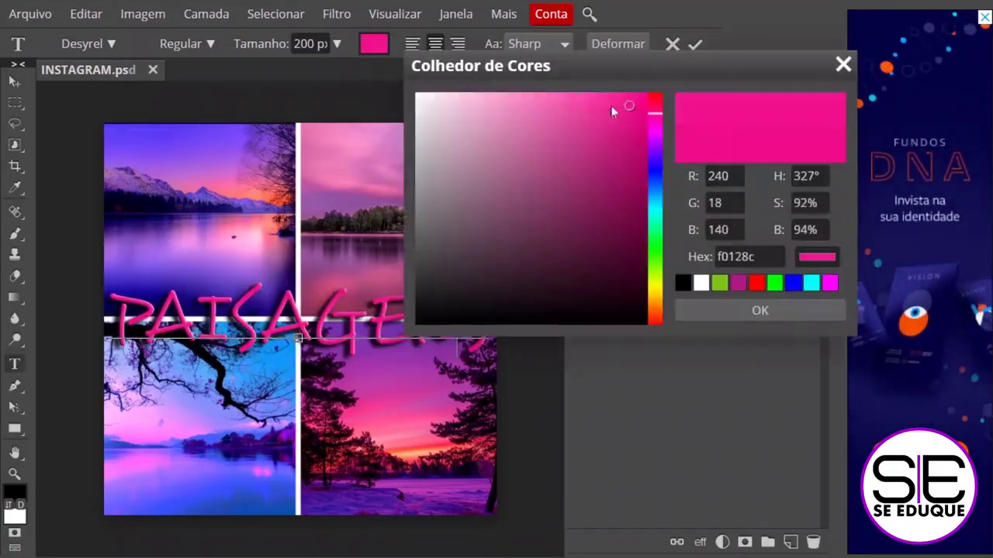
drag(610, 106, 585, 98)
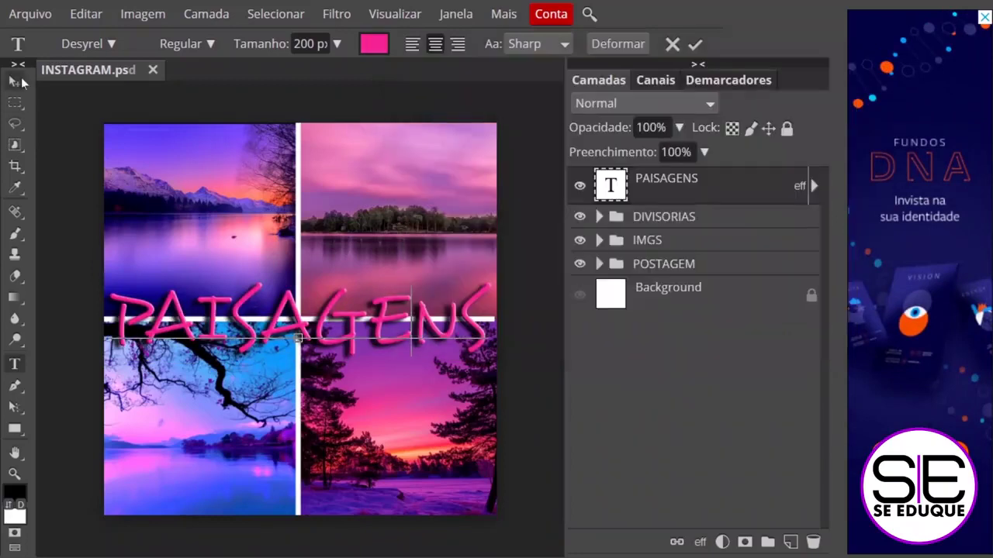
key(v)
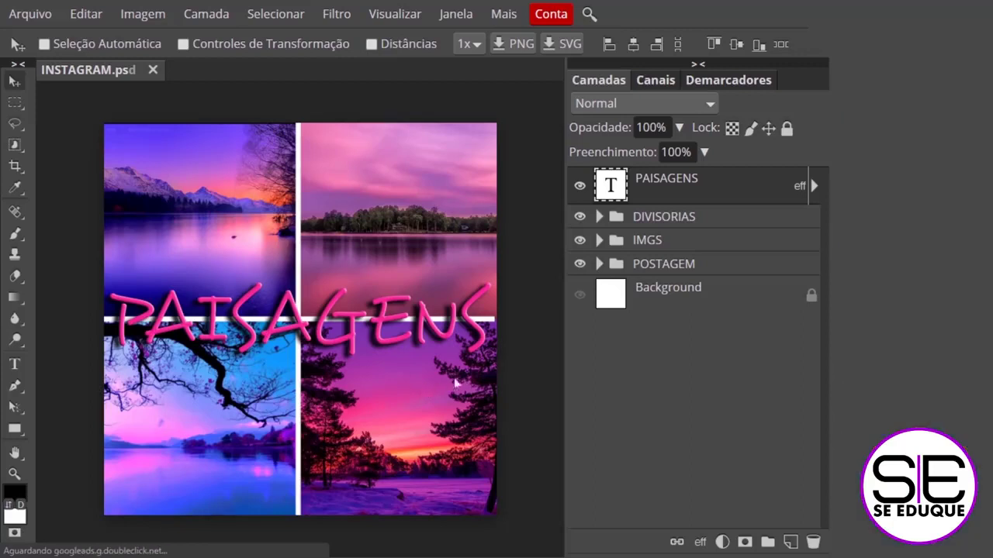
click(579, 217)
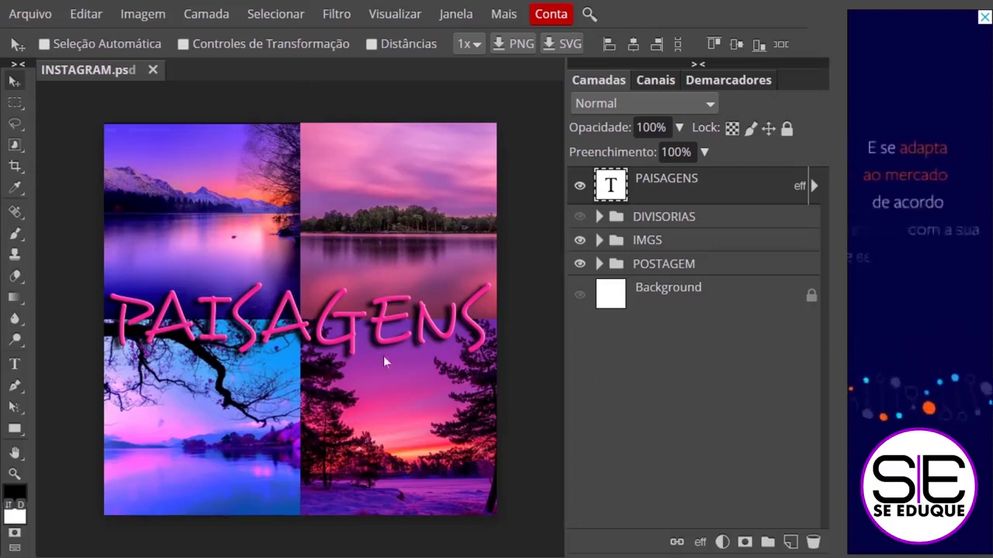
click(580, 217)
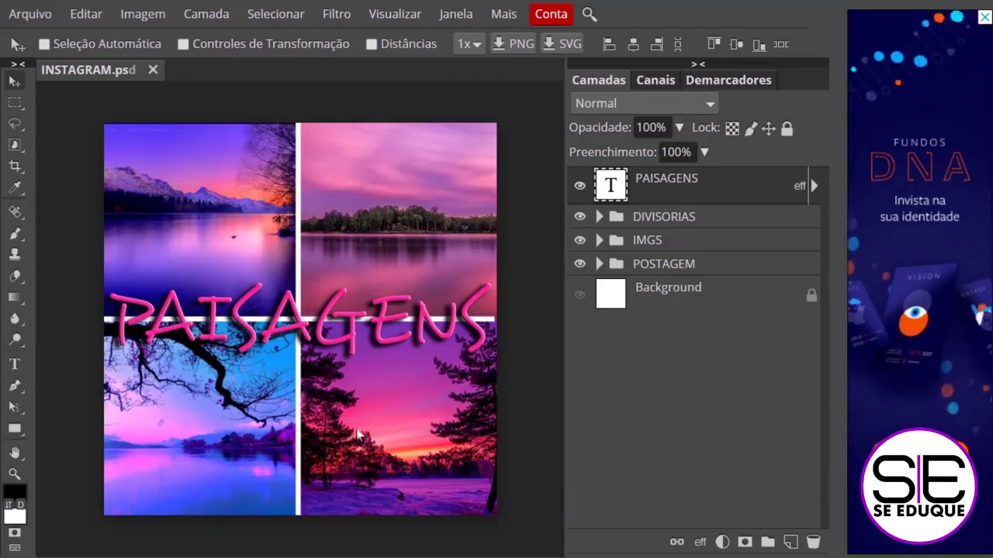
- Recolour only the letters GENS of the title light violet, sampling 855bea from the mountain lake photo and lightening it slightly
double_click(612, 190)
click(311, 321)
drag(310, 321, 114, 321)
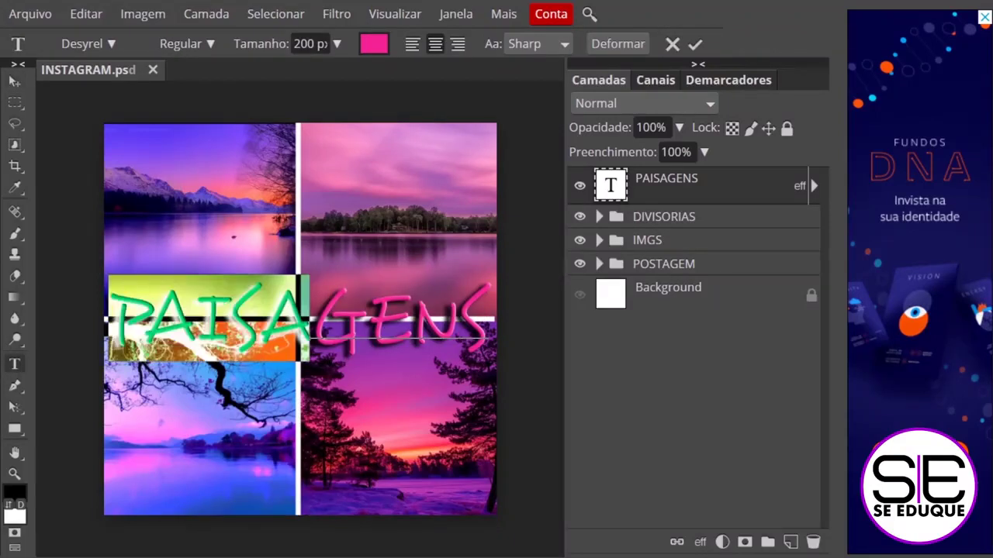
drag(310, 321, 487, 321)
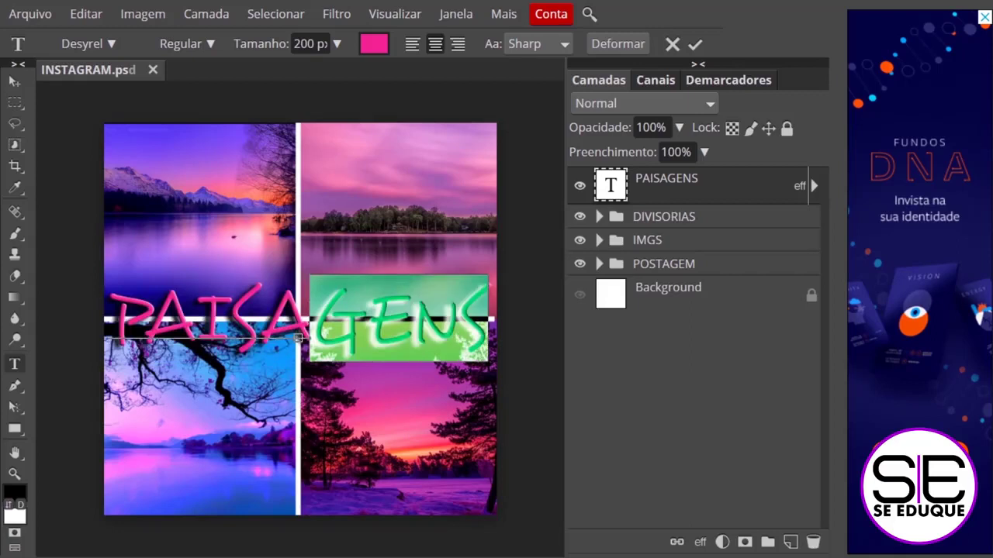
click(375, 45)
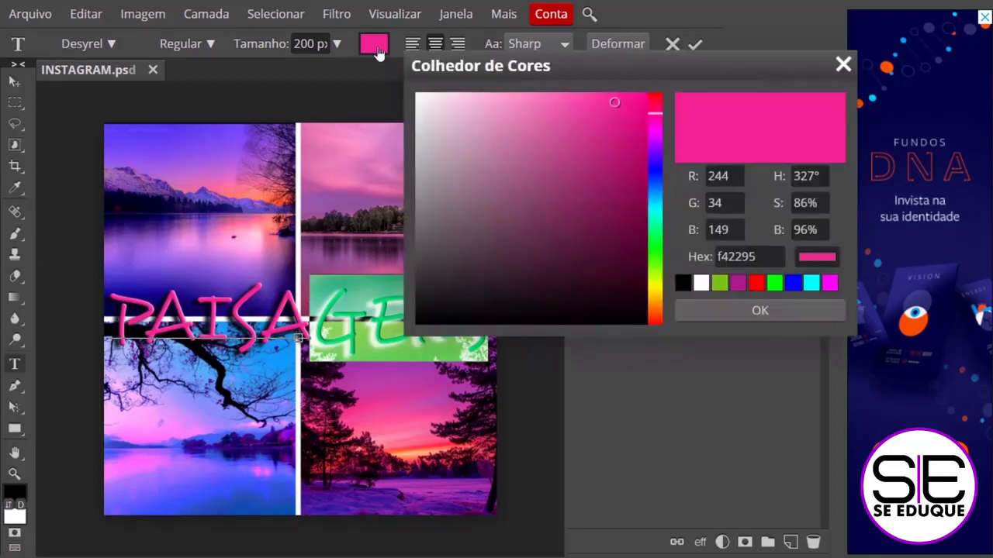
click(155, 265)
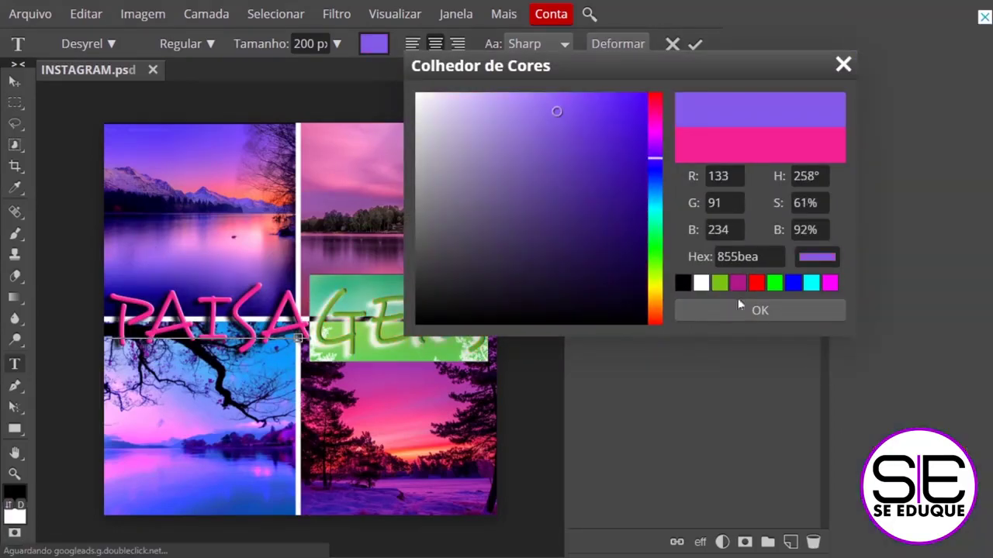
click(760, 310)
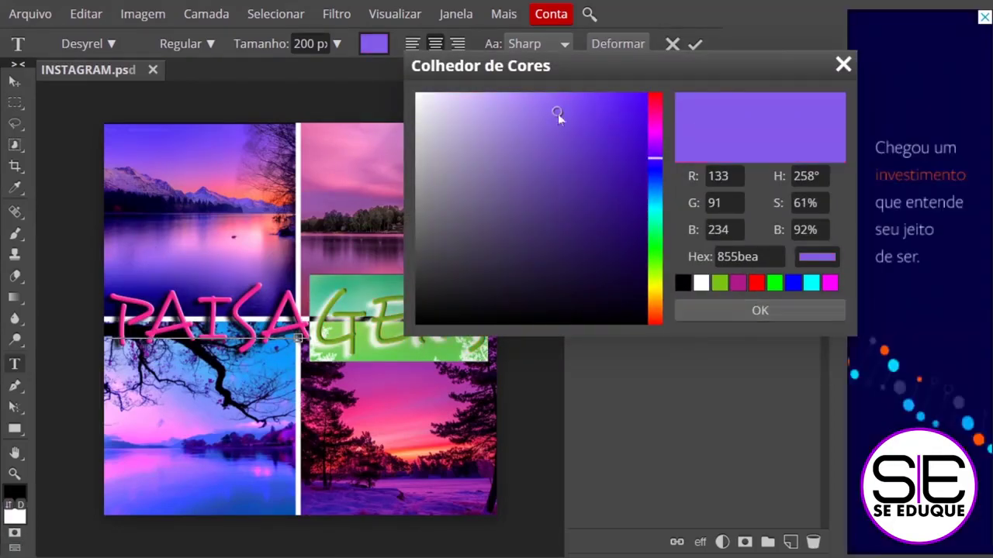
drag(558, 113, 543, 102)
click(764, 313)
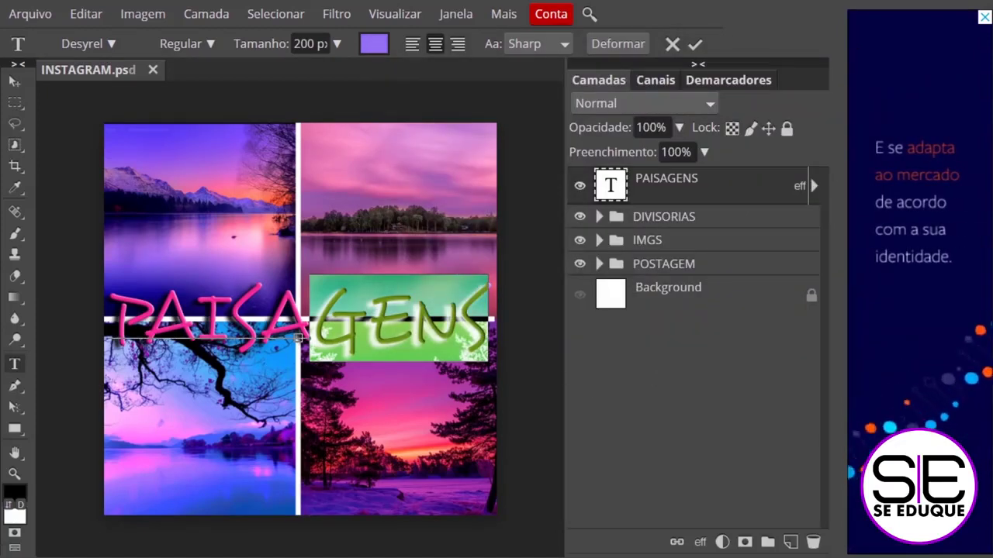
click(695, 44)
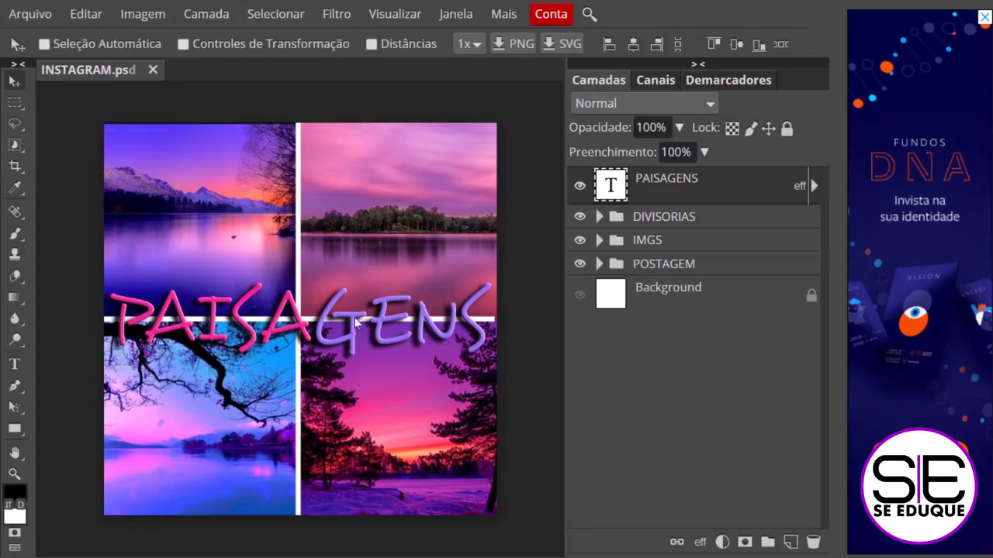
- Change the colour of the letters GENS in the PAISAGENS title to a bluer violet
double_click(617, 188)
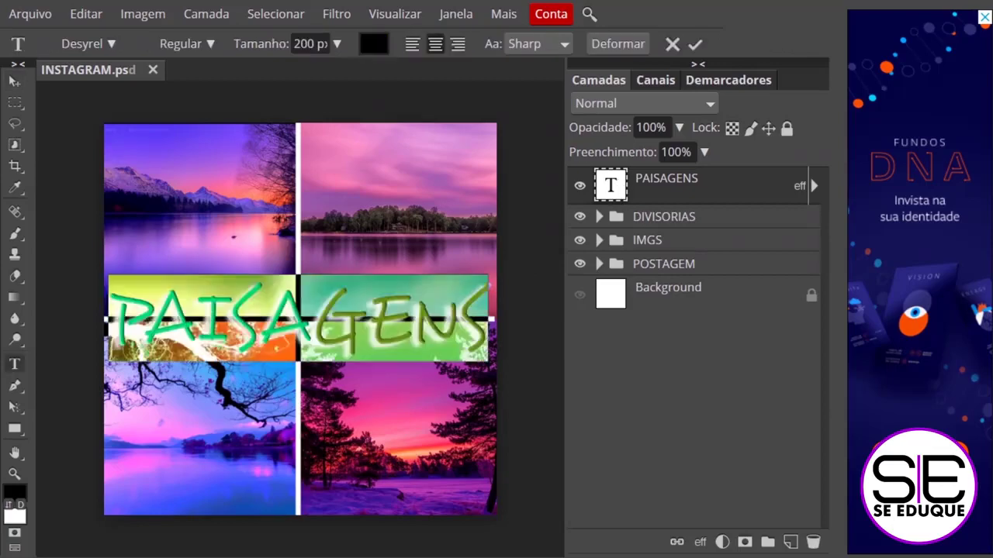
drag(309, 319, 486, 321)
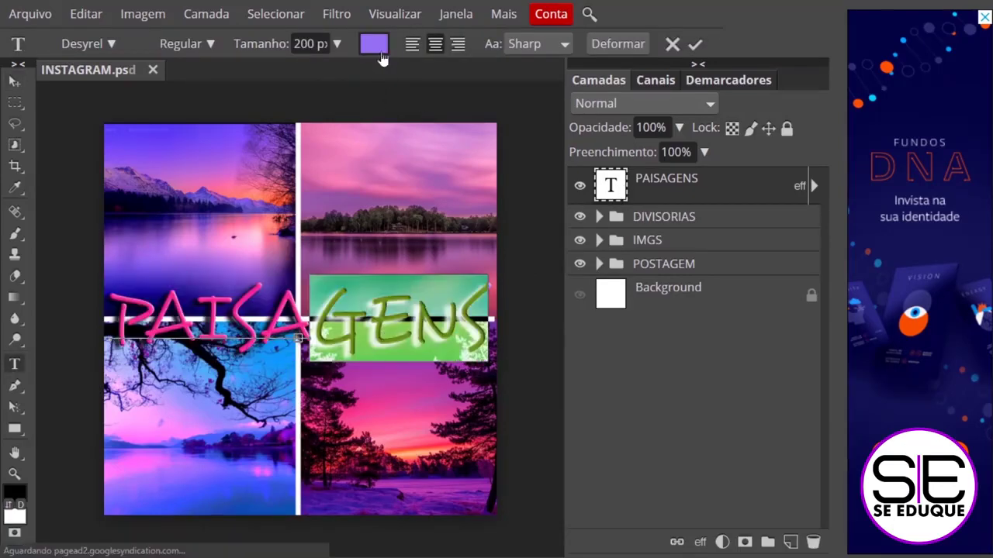
click(374, 45)
click(722, 310)
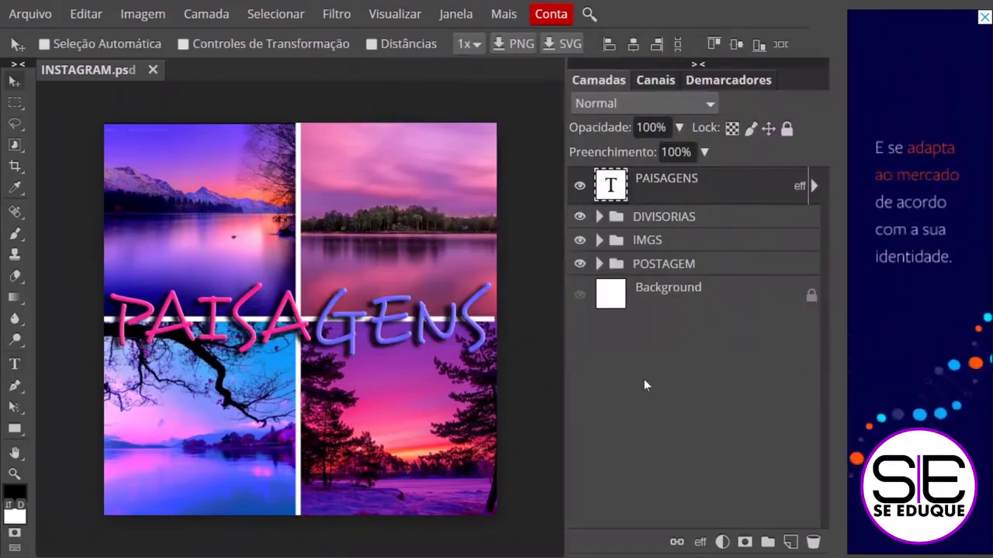